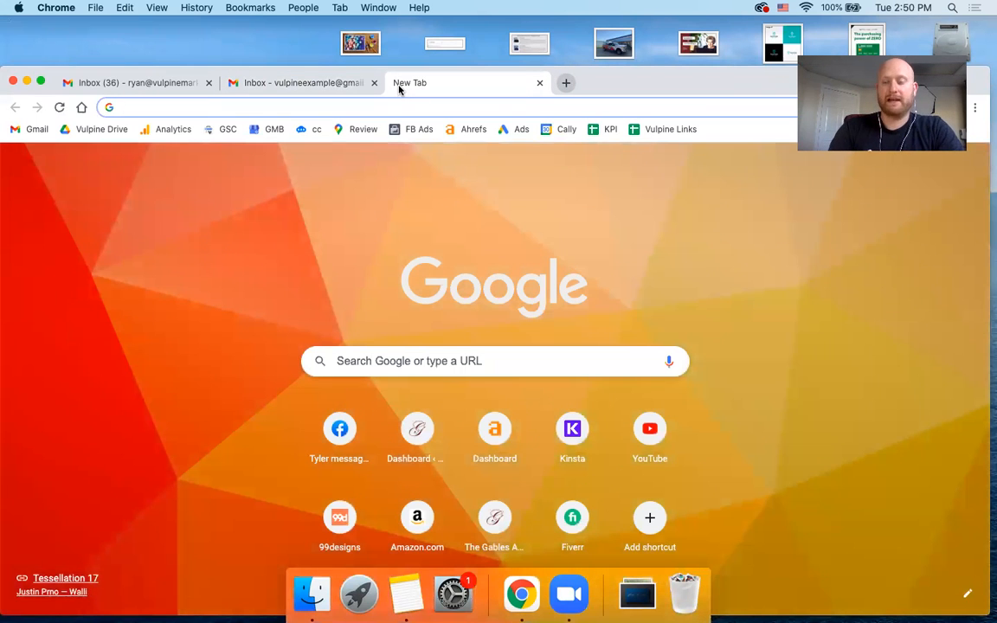
- Search Google for "google analytics" and open the Google Analytics site from the results
{"action": "type", "text": "google"}
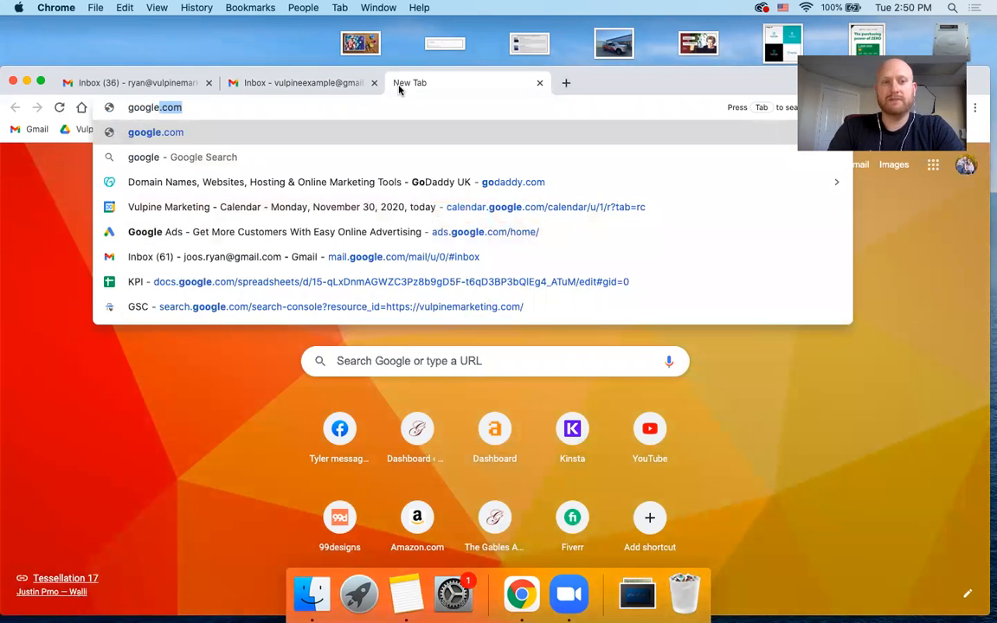
{"action": "type", "text": " analytics"}
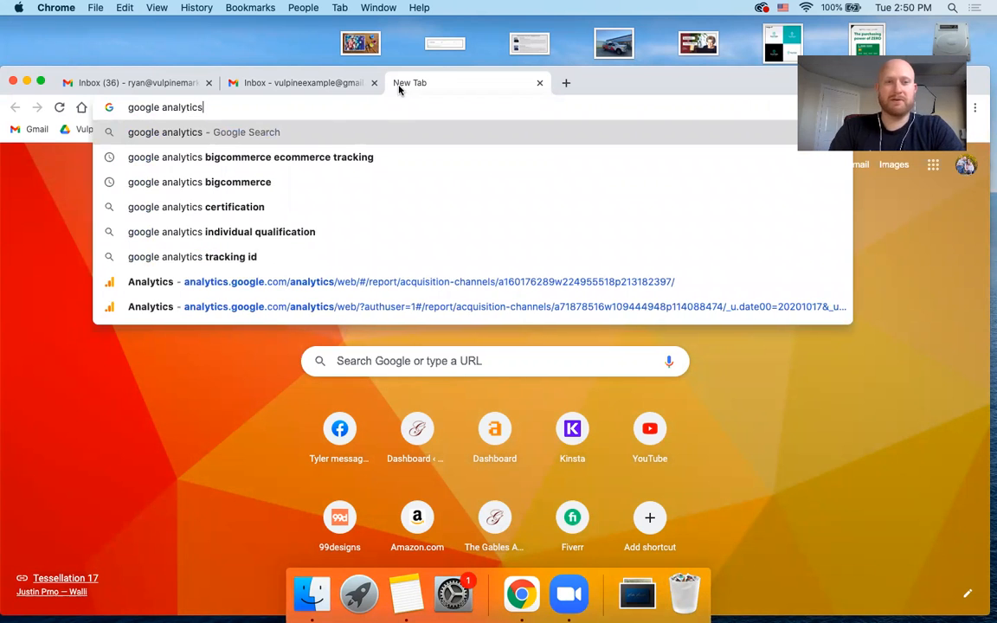
{"action": "key", "text": "Return"}
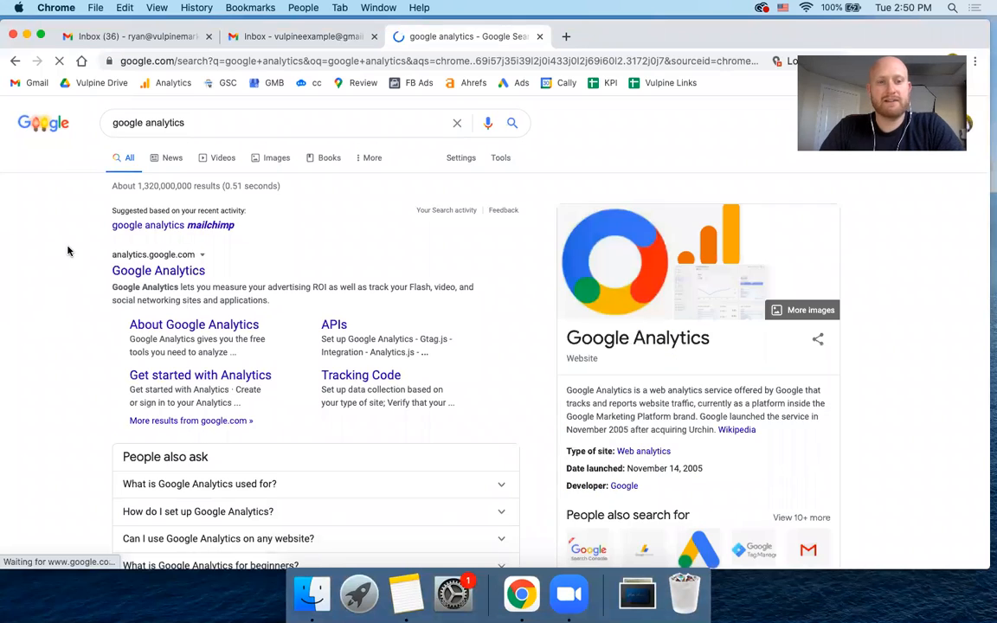
{"action": "scroll", "coordinate": [67, 251], "scroll_direction": "down", "scroll_amount": 1}
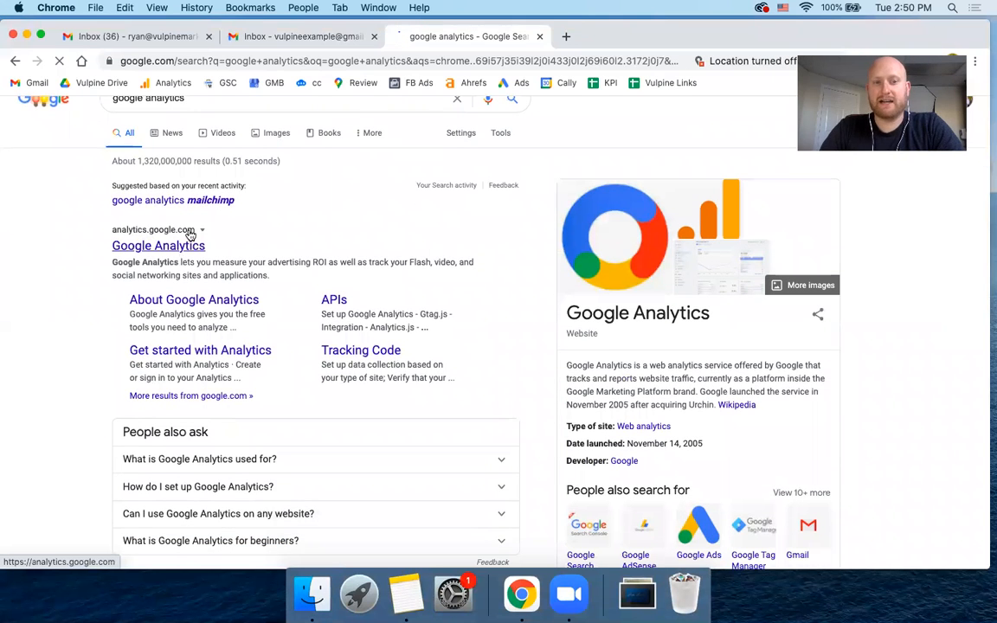
{"action": "left_click", "coordinate": [185, 248]}
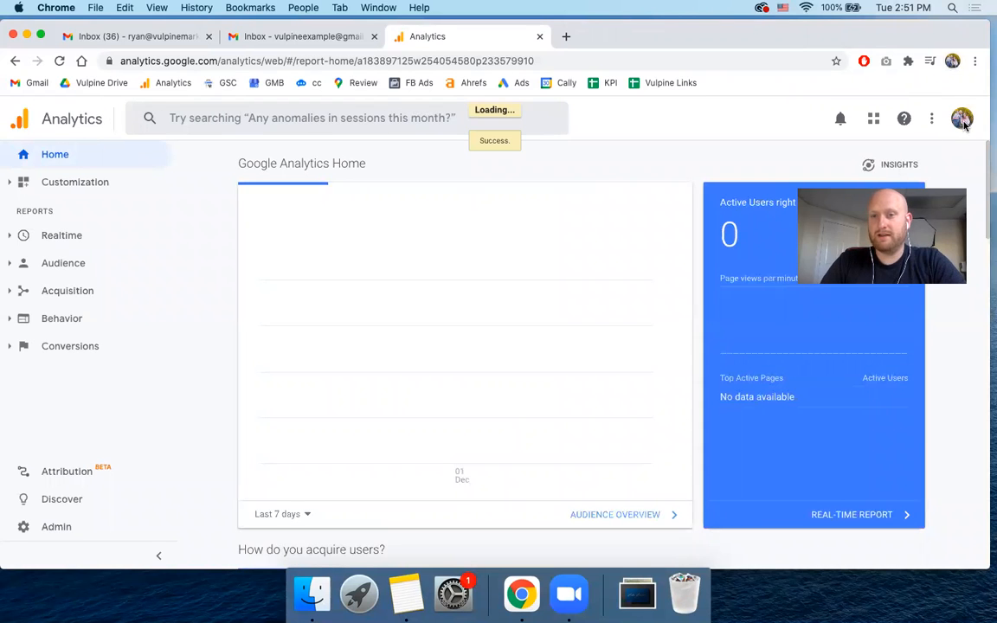
- Switch Google Analytics to the vulpine example account
{"action": "left_click", "coordinate": [962, 120]}
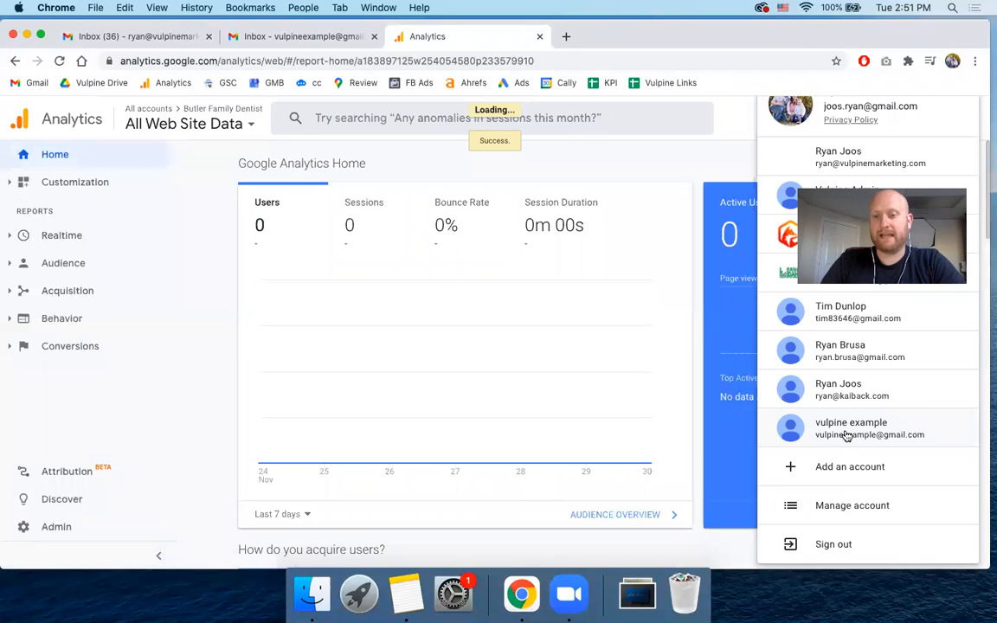
{"action": "left_click", "coordinate": [845, 430]}
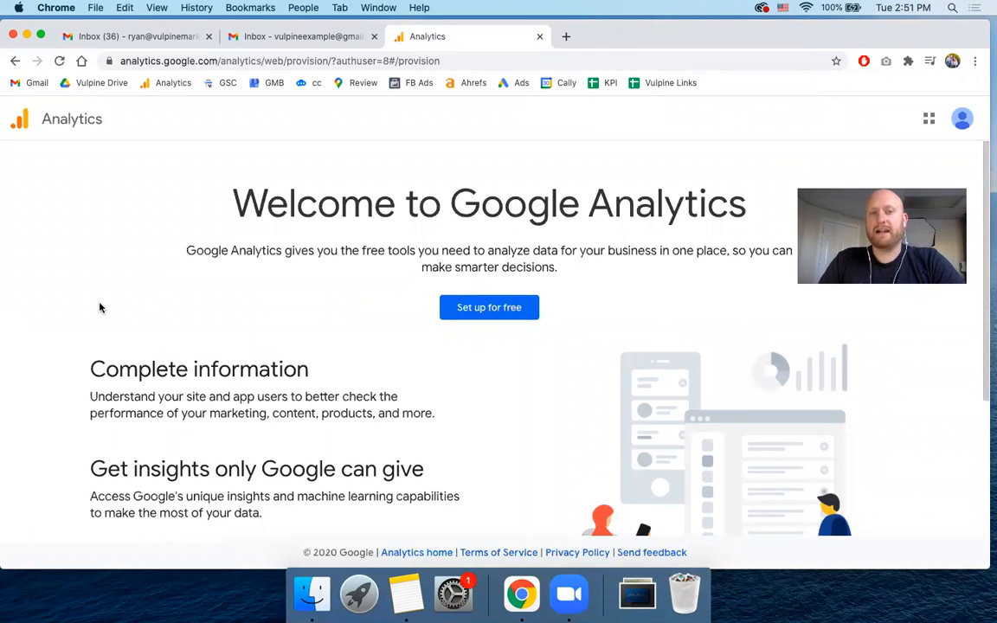
{"action": "scroll", "coordinate": [99, 307], "scroll_direction": "down", "scroll_amount": 1}
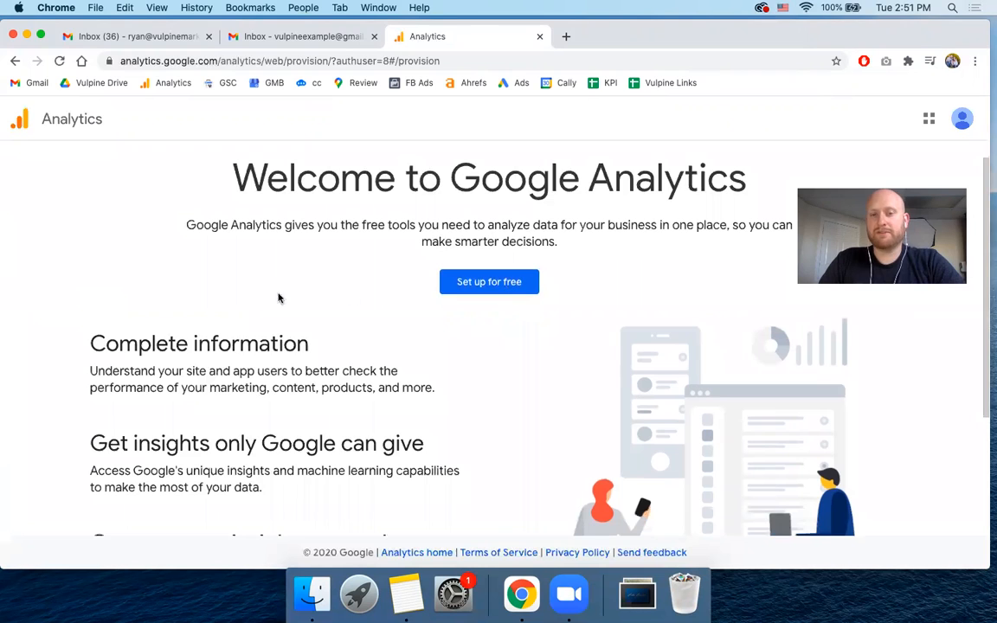
{"action": "scroll", "coordinate": [333, 317], "scroll_direction": "up", "scroll_amount": 1}
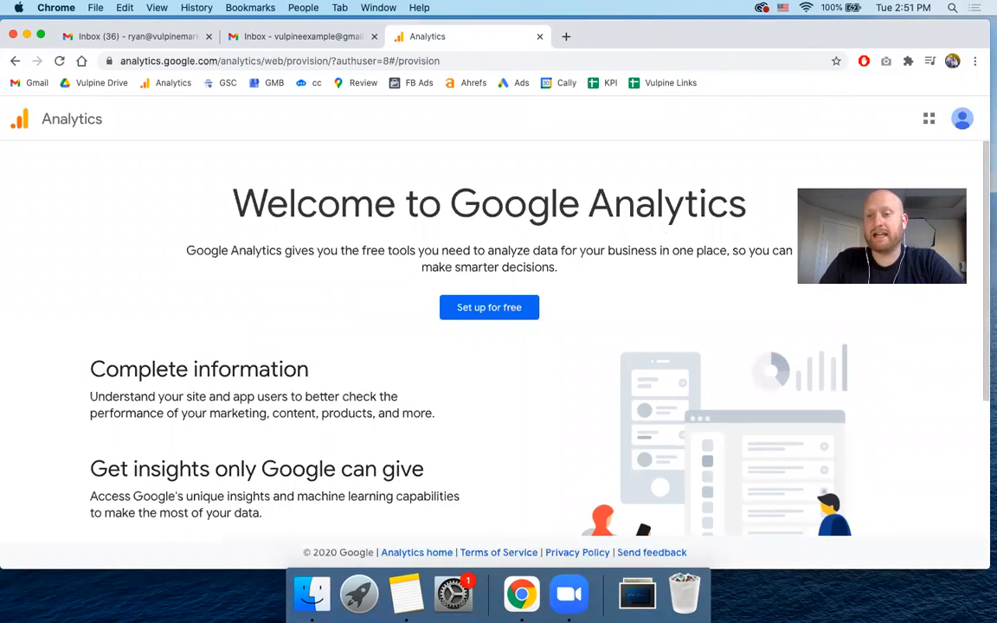
{"action": "left_click_drag", "start_coordinate": [893, 182], "coordinate": [915, 249]}
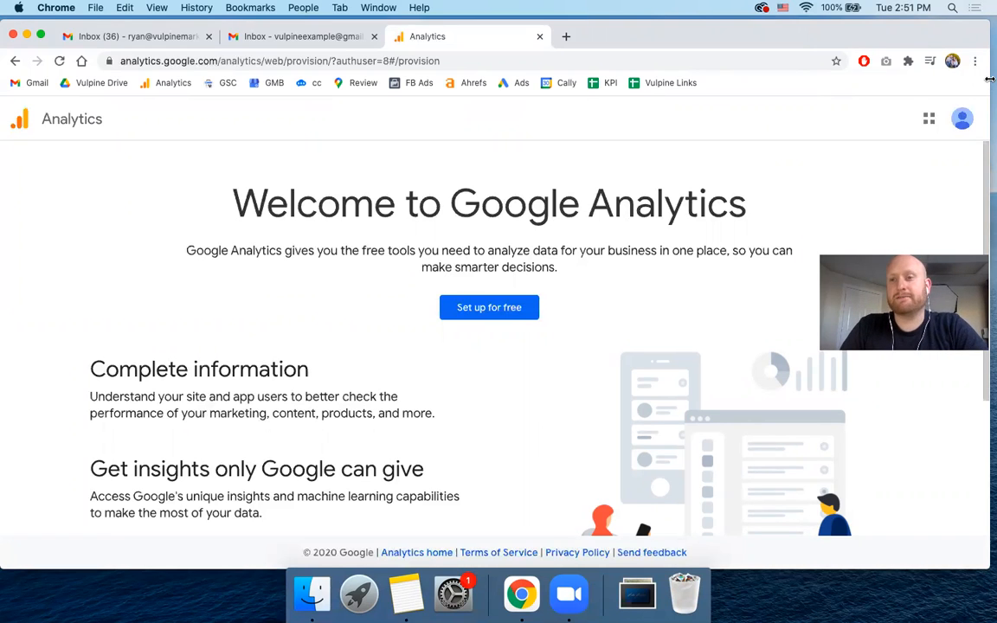
{"action": "left_click_drag", "start_coordinate": [989, 79], "coordinate": [996, 78]}
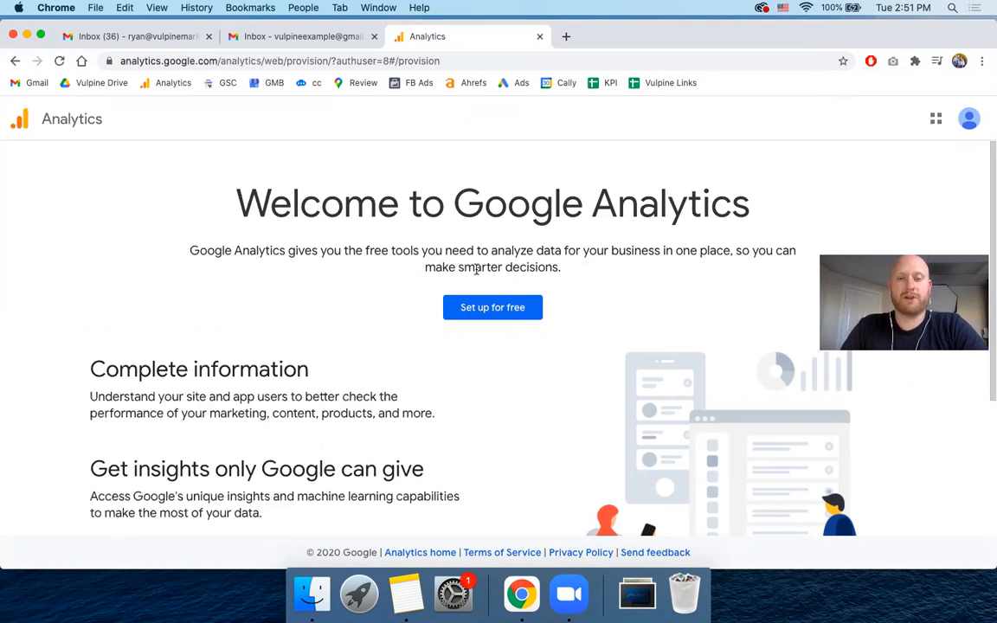
{"action": "scroll", "coordinate": [433, 278], "scroll_direction": "down", "scroll_amount": 5}
{"action": "scroll", "coordinate": [433, 279], "scroll_direction": "up", "scroll_amount": 5}
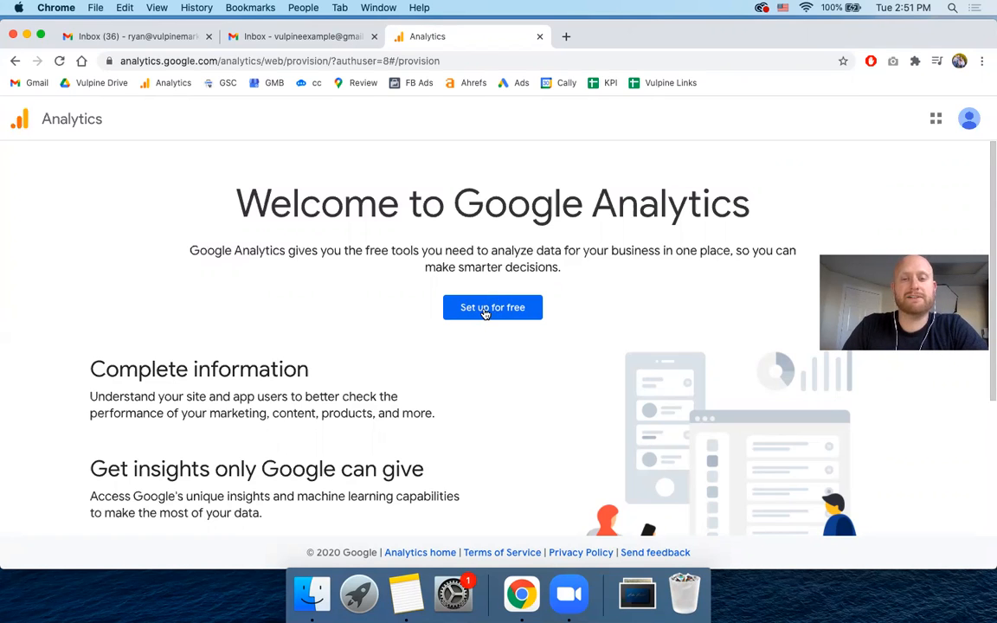
- Start the free Google Analytics setup from the welcome page to open the account creation form
{"action": "left_click", "coordinate": [467, 311]}
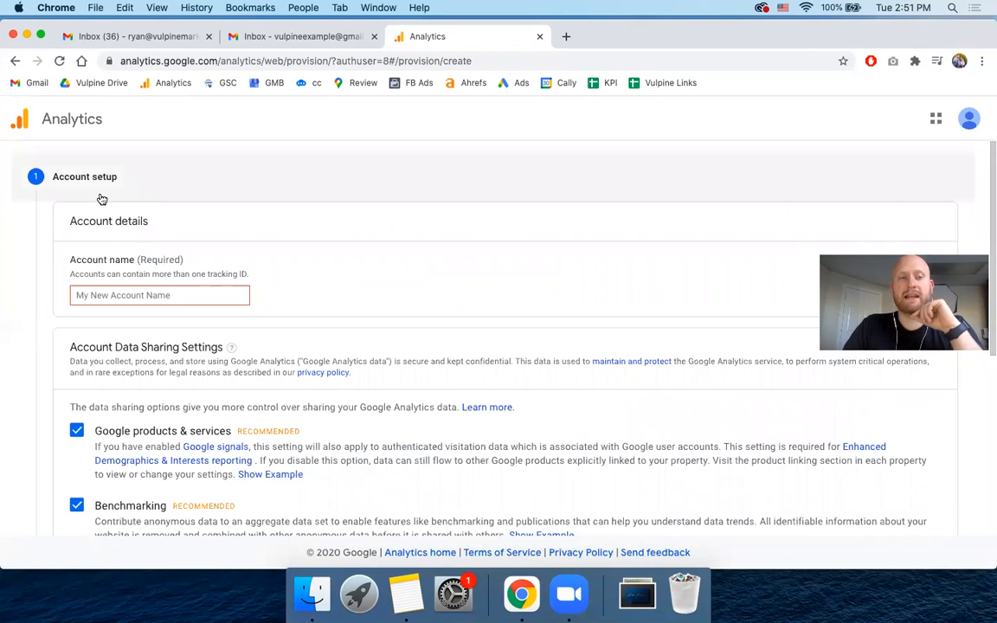
{"action": "left_click", "coordinate": [15, 61]}
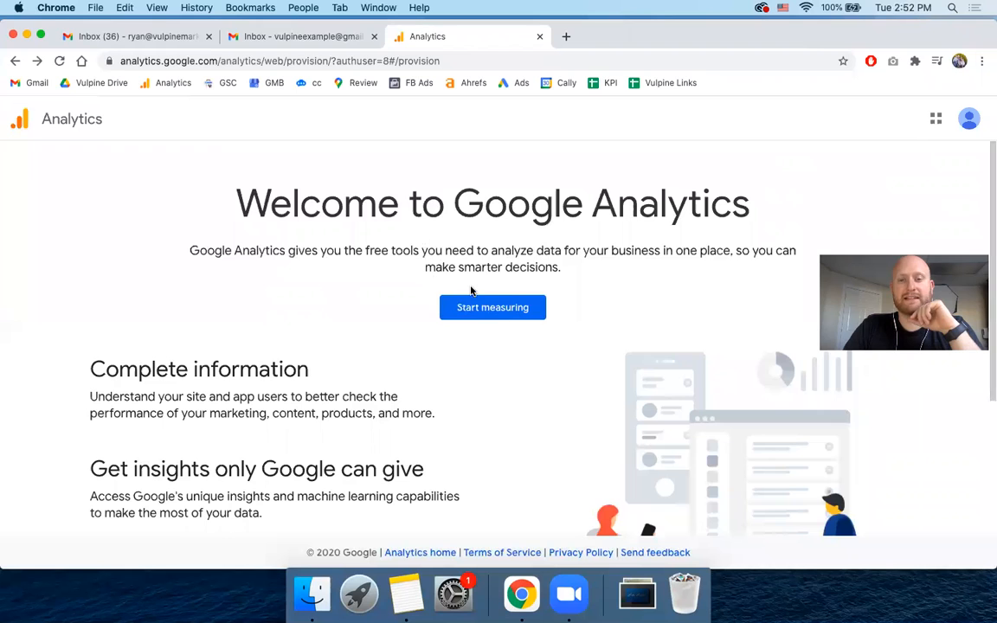
{"action": "left_click", "coordinate": [483, 317]}
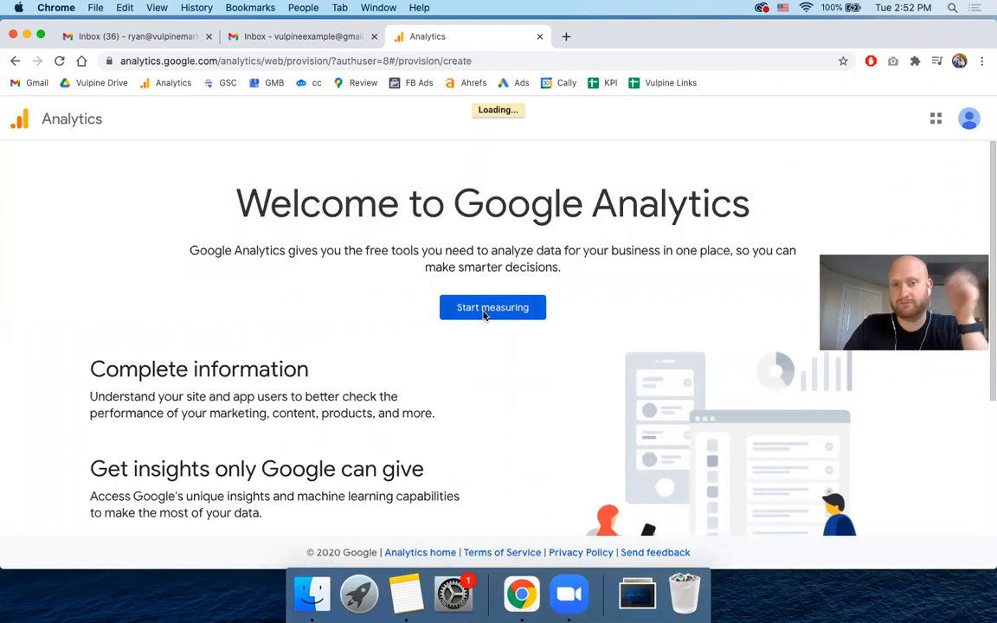
- Name the new Analytics account "Watercolor 365" in the account details
{"action": "scroll", "coordinate": [198, 228], "scroll_direction": "down", "scroll_amount": 1}
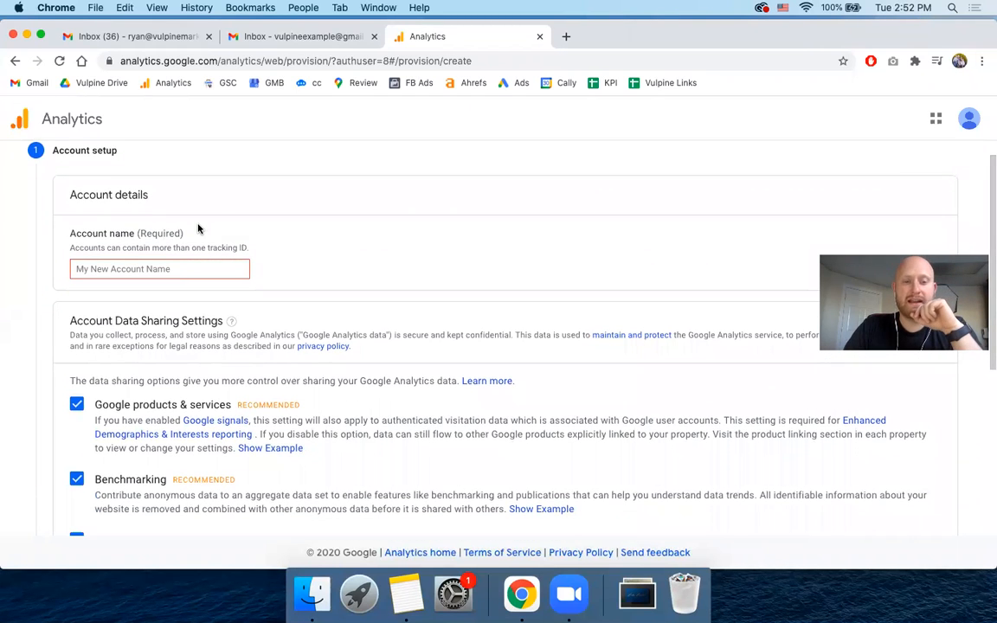
{"action": "scroll", "coordinate": [199, 229], "scroll_direction": "up", "scroll_amount": 1}
{"action": "scroll", "coordinate": [198, 229], "scroll_direction": "down", "scroll_amount": 2}
{"action": "scroll", "coordinate": [198, 229], "scroll_direction": "down", "scroll_amount": 5}
{"action": "scroll", "coordinate": [198, 229], "scroll_direction": "up", "scroll_amount": 7}
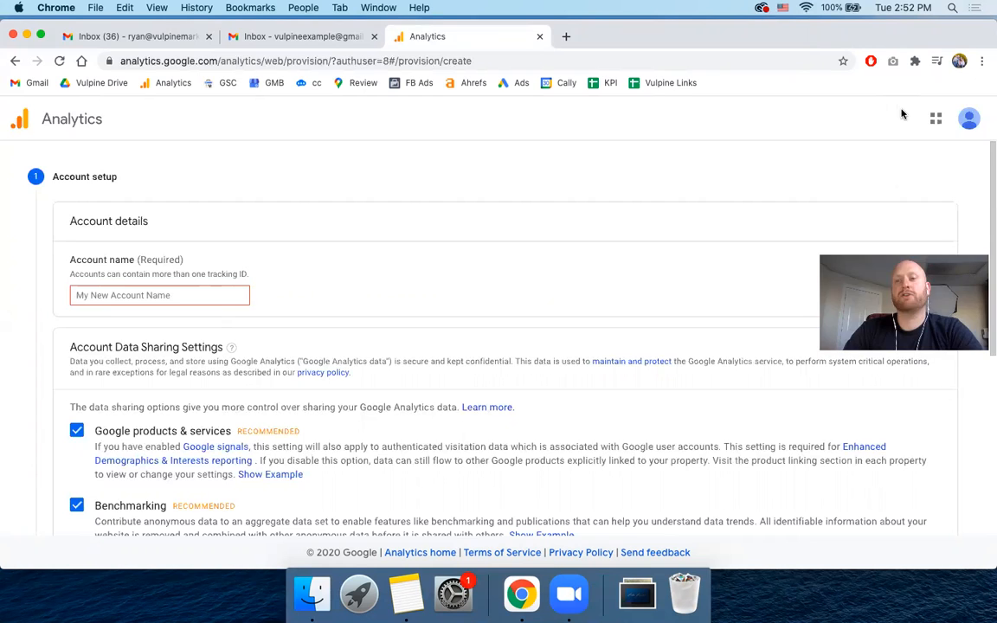
{"action": "left_click", "coordinate": [148, 296]}
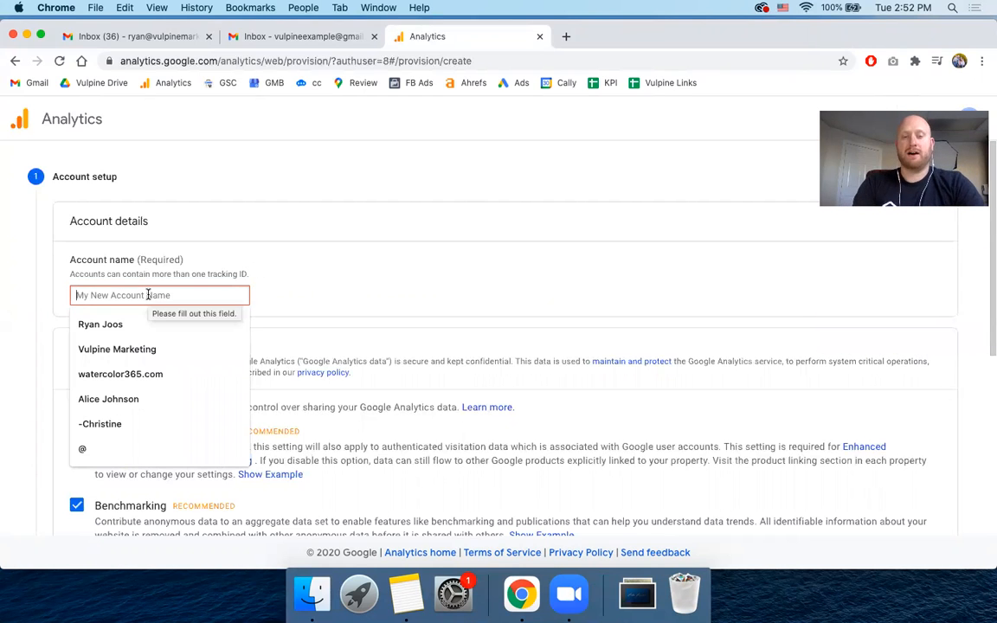
{"action": "type", "text": "Watercolr"}
{"action": "key", "text": "BackSpace"}
{"action": "key", "text": "BackSpace"}
{"action": "type", "text": "or 365"}
{"action": "left_click", "coordinate": [407, 262]}
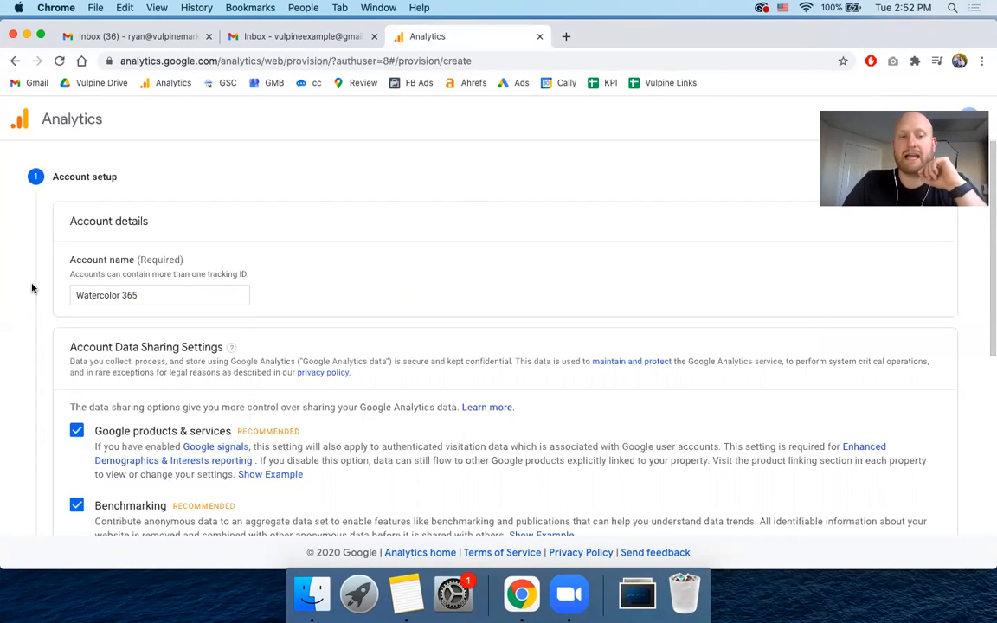
- Disable the Google products & services, Benchmarking, Technical support and Account specialists data sharing options
{"action": "scroll", "coordinate": [44, 281], "scroll_direction": "down", "scroll_amount": 4}
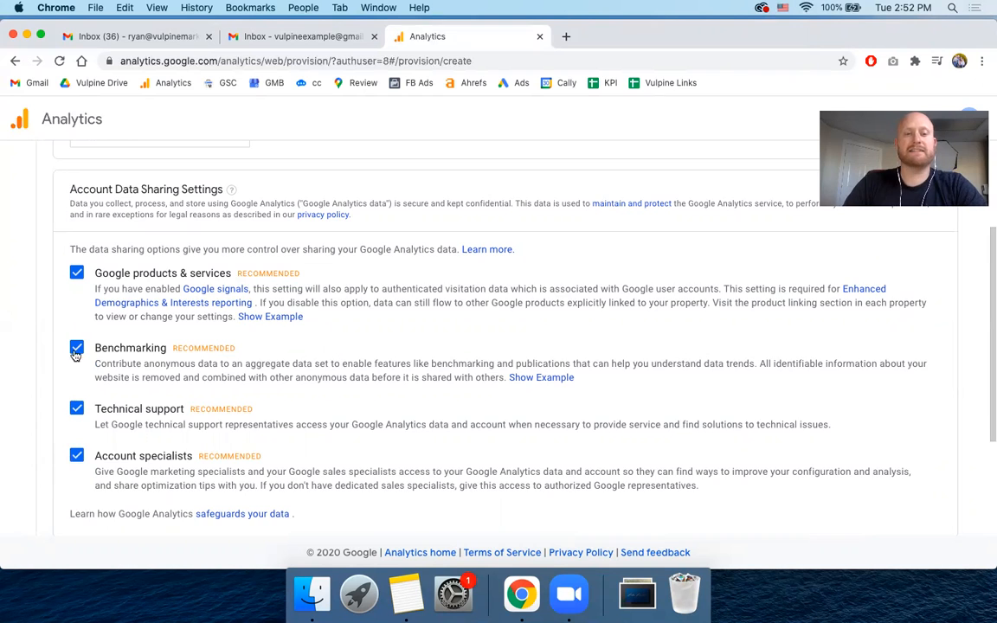
{"action": "scroll", "coordinate": [74, 273], "scroll_direction": "down", "scroll_amount": 1}
{"action": "scroll", "coordinate": [74, 272], "scroll_direction": "down", "scroll_amount": 1}
{"action": "scroll", "coordinate": [72, 272], "scroll_direction": "up", "scroll_amount": 1}
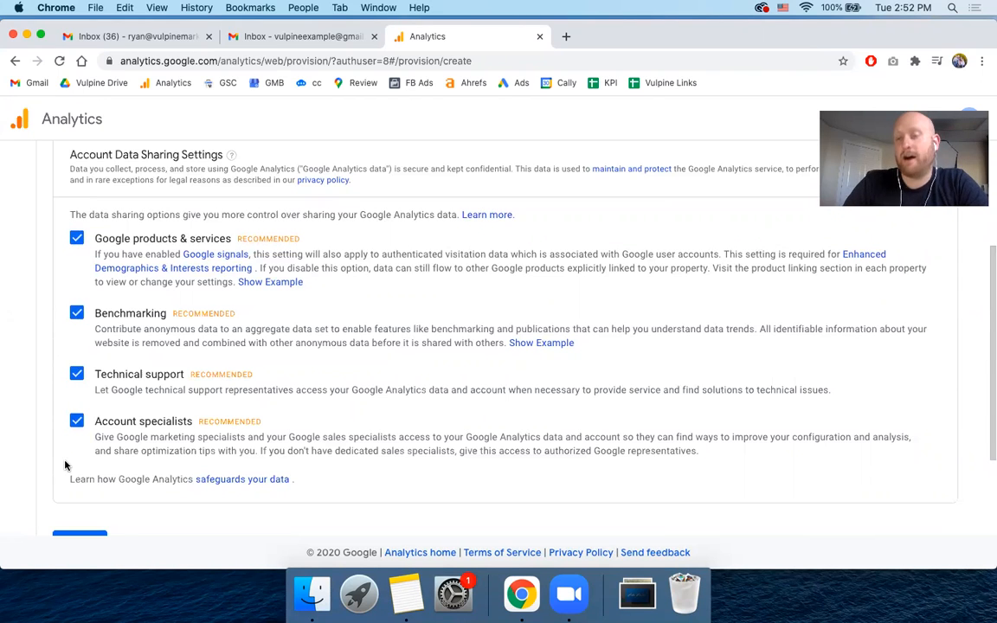
{"action": "scroll", "coordinate": [41, 345], "scroll_direction": "down", "scroll_amount": 1}
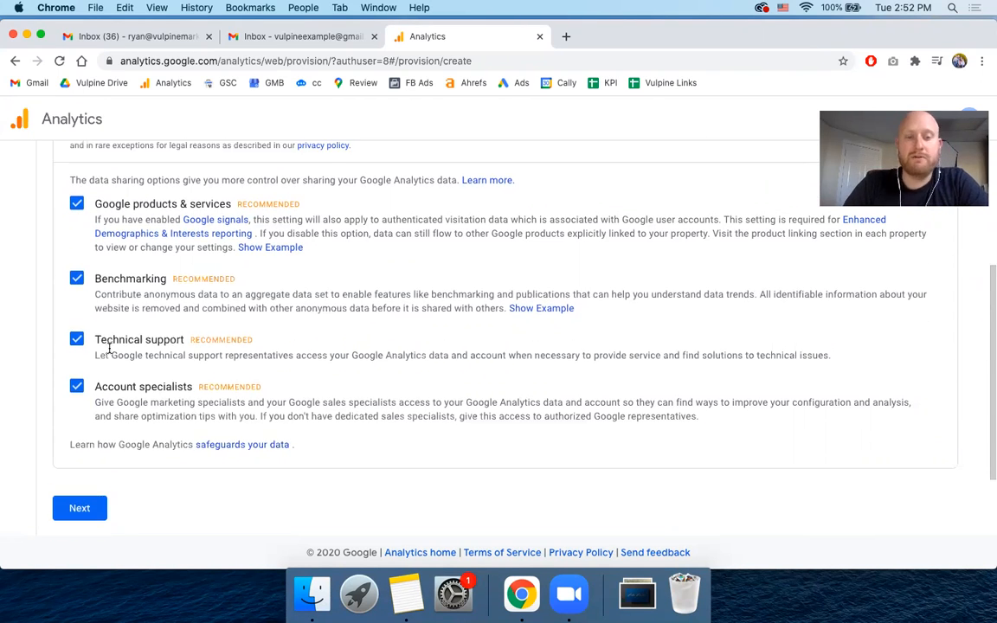
{"action": "left_click_drag", "start_coordinate": [100, 386], "coordinate": [238, 386]}
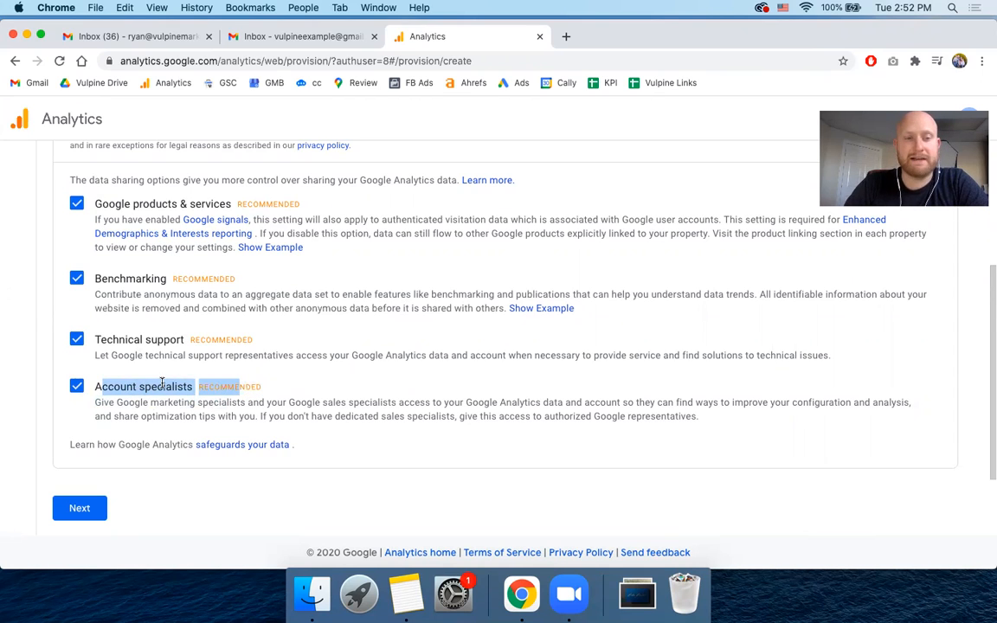
{"action": "left_click", "coordinate": [77, 204]}
{"action": "left_click", "coordinate": [76, 278]}
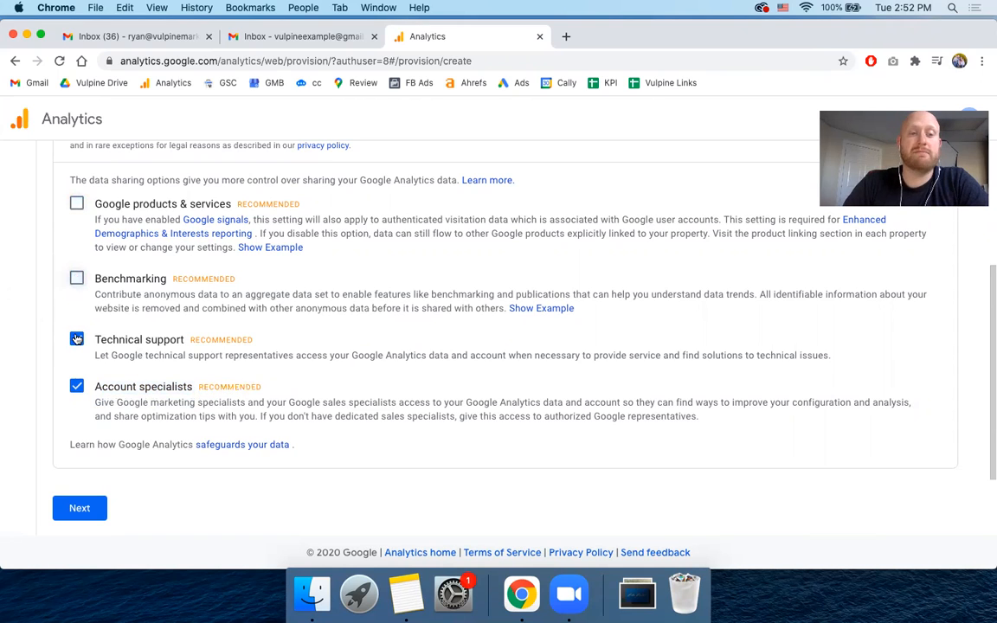
{"action": "left_click", "coordinate": [76, 340]}
{"action": "left_click", "coordinate": [76, 387]}
- Review the account data sharing settings and continue to the property setup
{"action": "scroll", "coordinate": [48, 357], "scroll_direction": "down", "scroll_amount": 1}
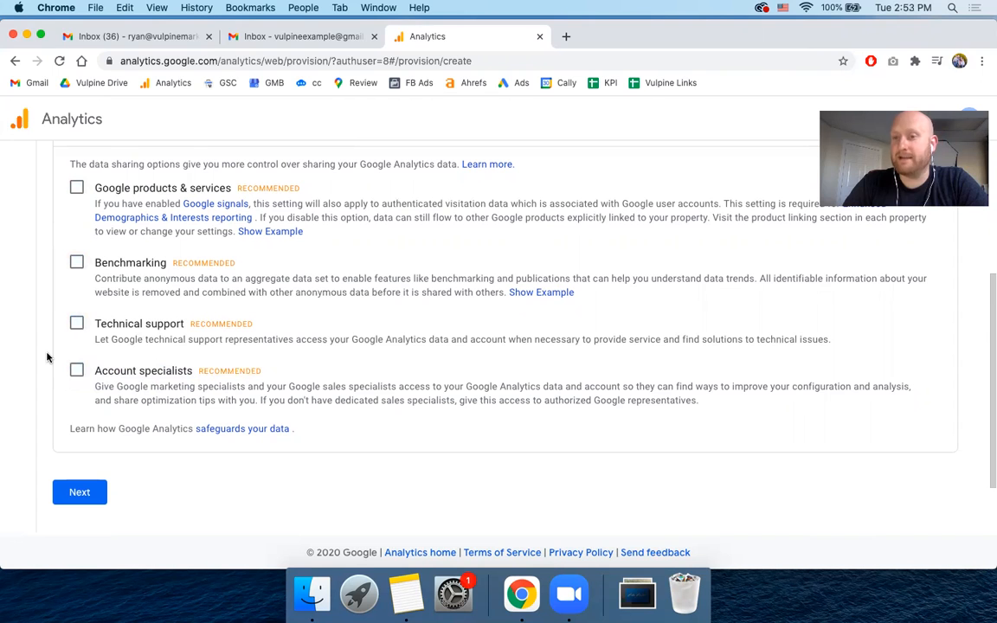
{"action": "scroll", "coordinate": [48, 358], "scroll_direction": "up", "scroll_amount": 3}
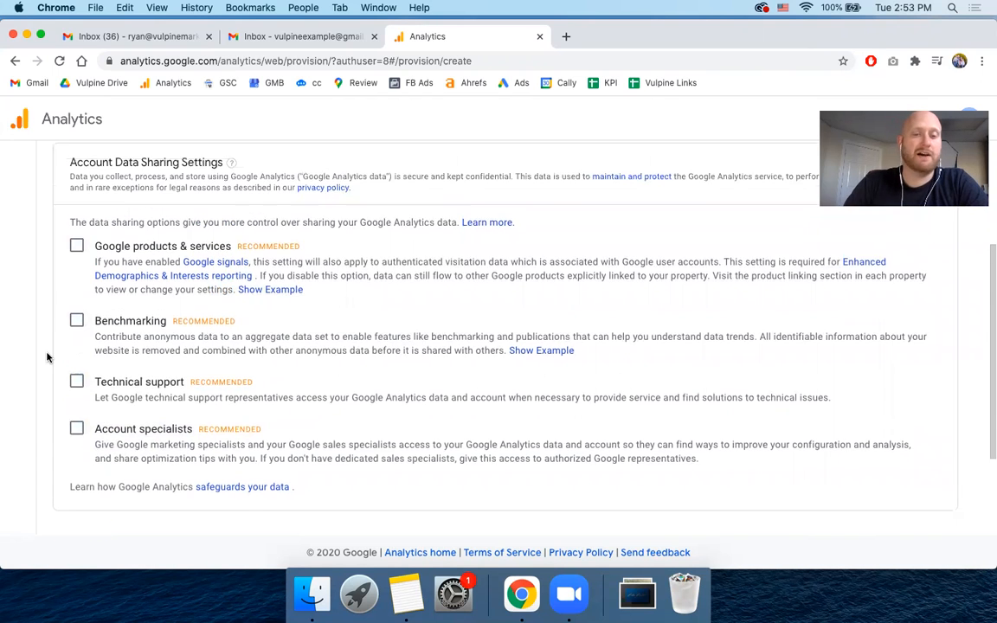
{"action": "scroll", "coordinate": [46, 356], "scroll_direction": "down", "scroll_amount": 2}
{"action": "scroll", "coordinate": [70, 333], "scroll_direction": "down", "scroll_amount": 2}
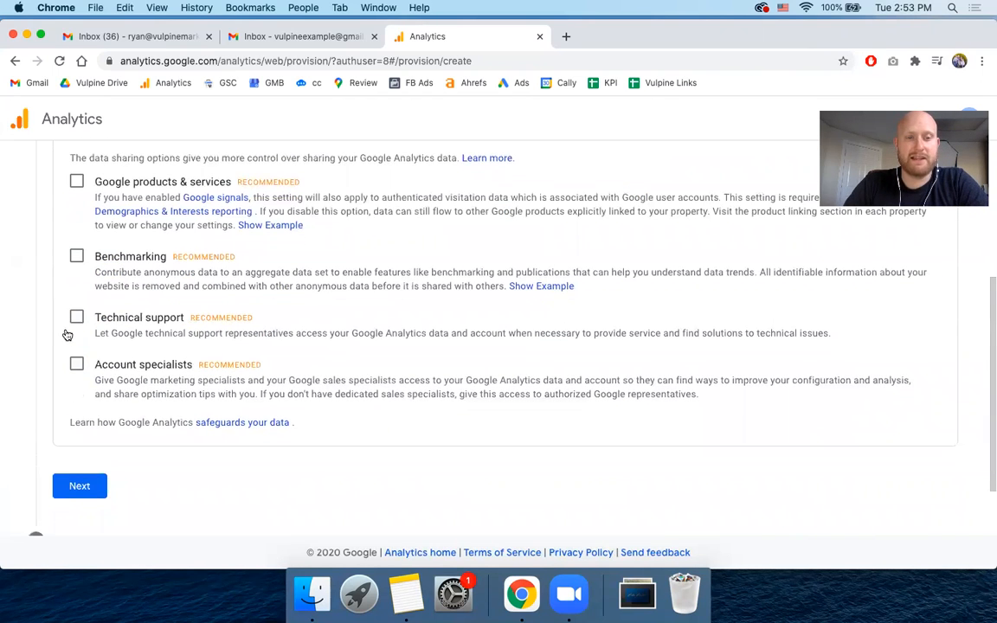
{"action": "scroll", "coordinate": [74, 418], "scroll_direction": "down", "scroll_amount": 1}
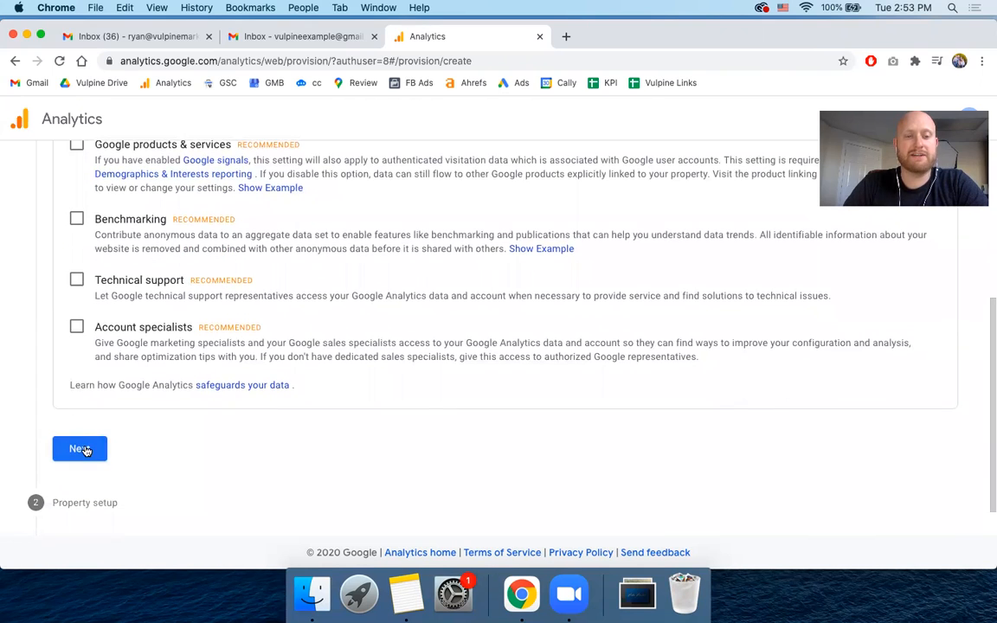
{"action": "left_click", "coordinate": [79, 450]}
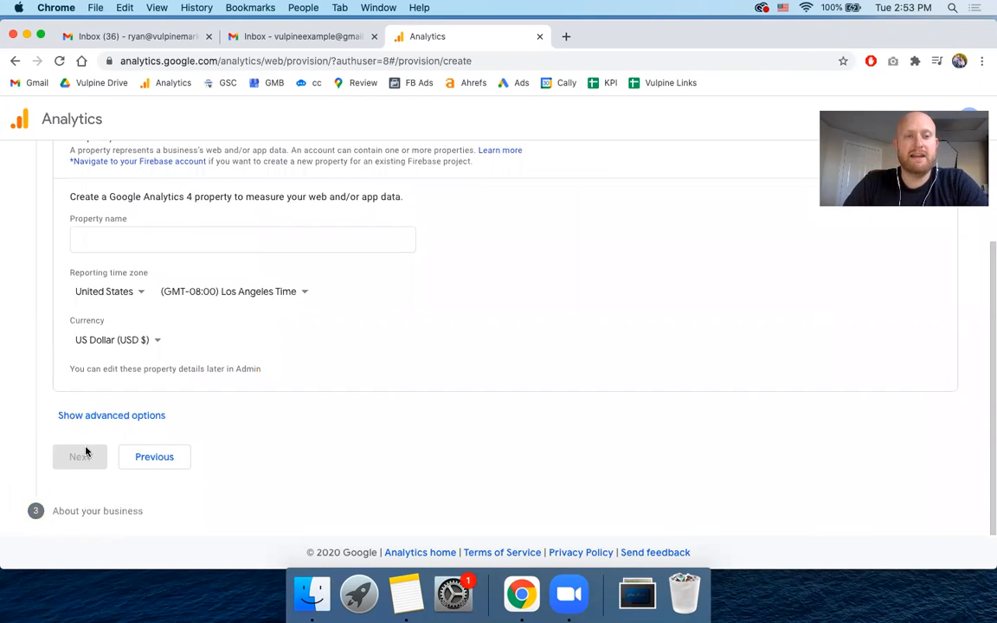
- Name the new Google Analytics 4 property "Watercolor 365"
{"action": "scroll", "coordinate": [59, 302], "scroll_direction": "up", "scroll_amount": 2}
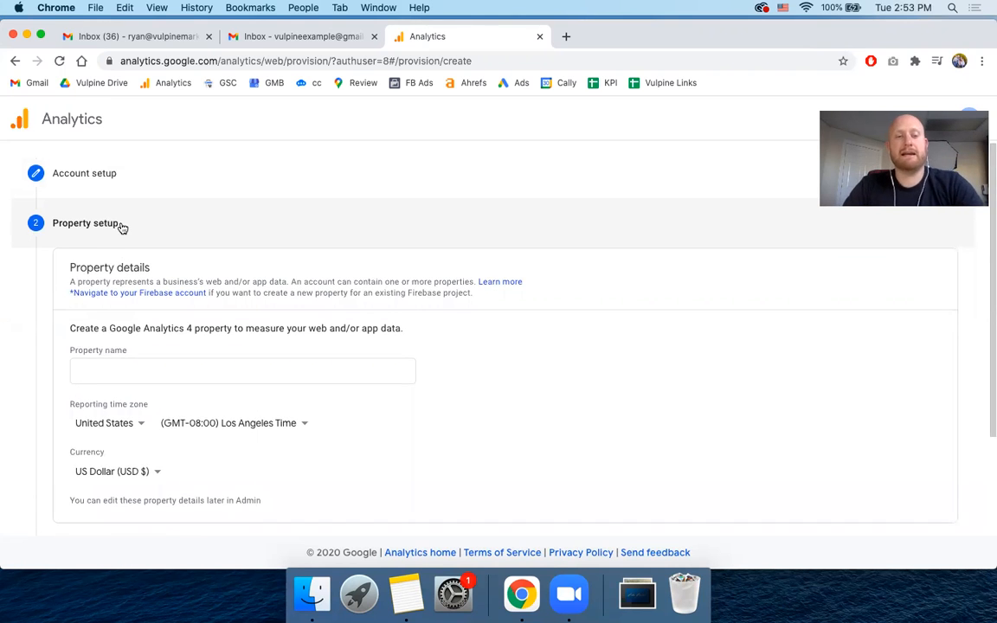
{"action": "left_click", "coordinate": [111, 350]}
{"action": "left_click", "coordinate": [111, 350]}
{"action": "type", "text": "Watercolor 365"}
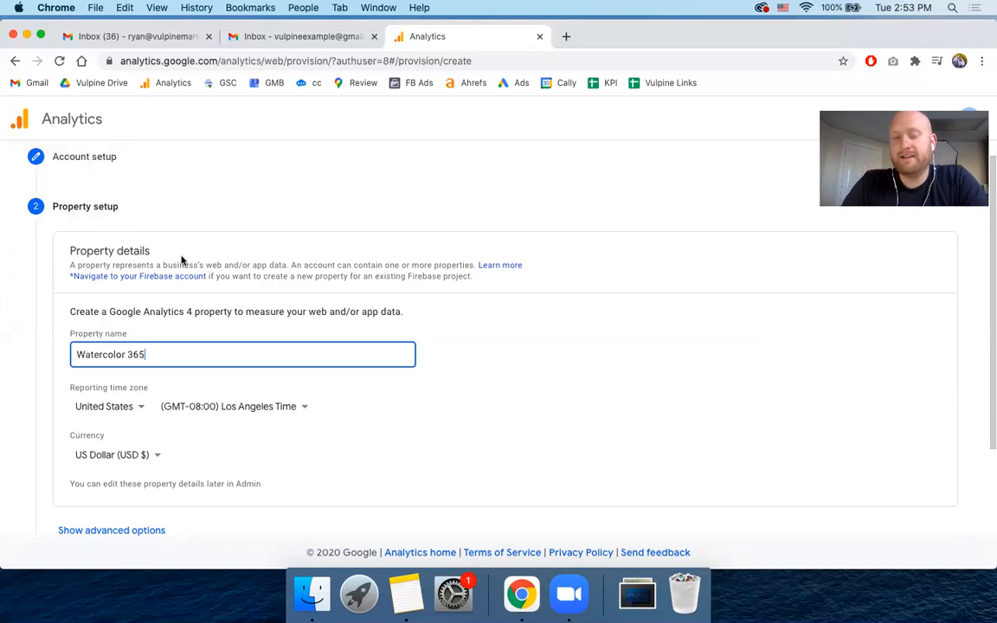
{"action": "left_click", "coordinate": [63, 352]}
- Set the property's reporting time zone to (GMT-07:00) Boise Time
{"action": "scroll", "coordinate": [260, 372], "scroll_direction": "down", "scroll_amount": 1}
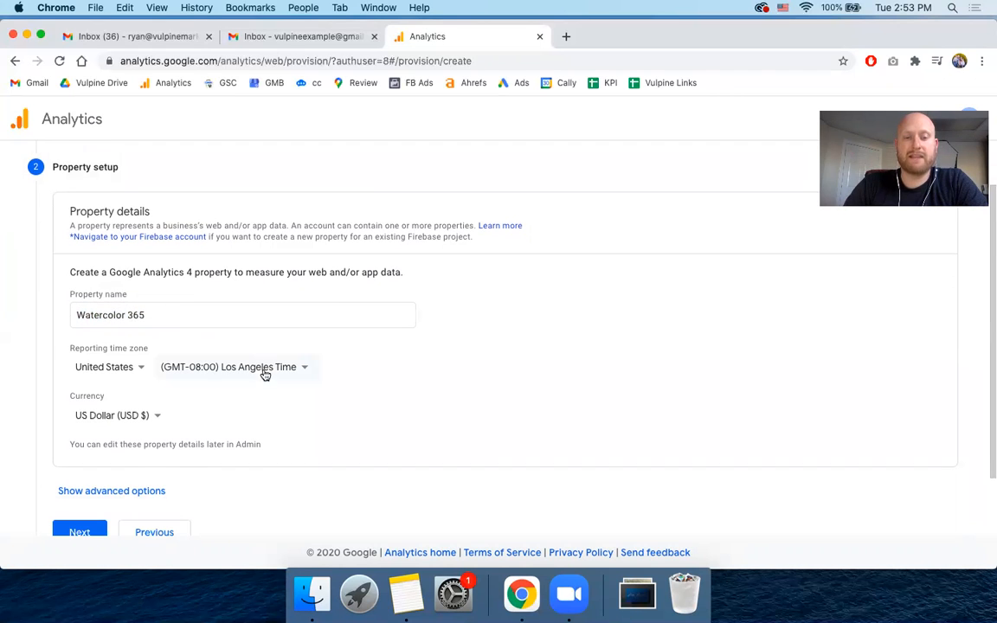
{"action": "left_click", "coordinate": [273, 370]}
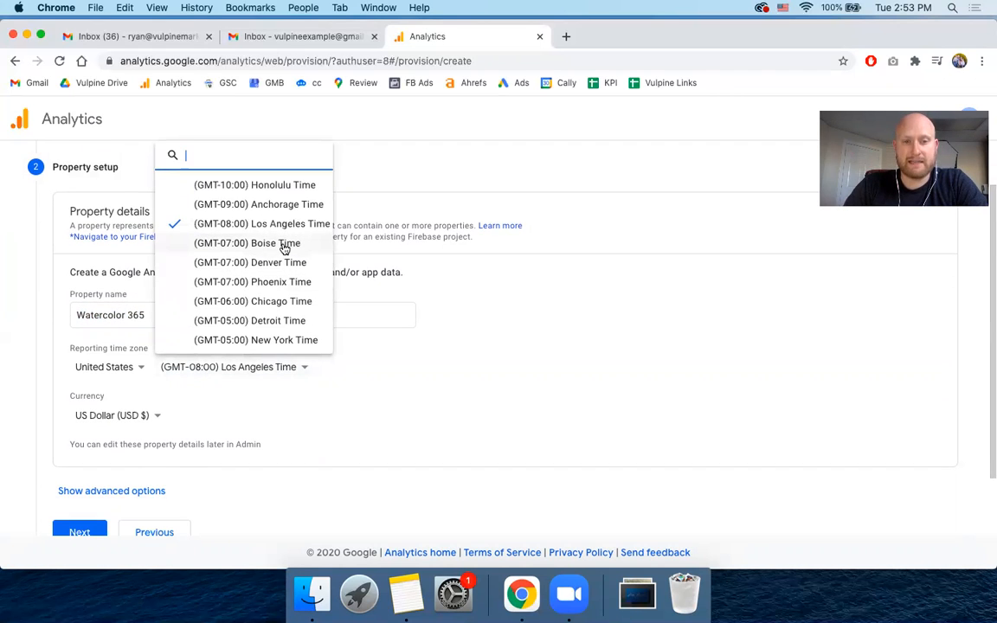
{"action": "left_click", "coordinate": [253, 244]}
{"action": "scroll", "coordinate": [64, 324], "scroll_direction": "down", "scroll_amount": 1}
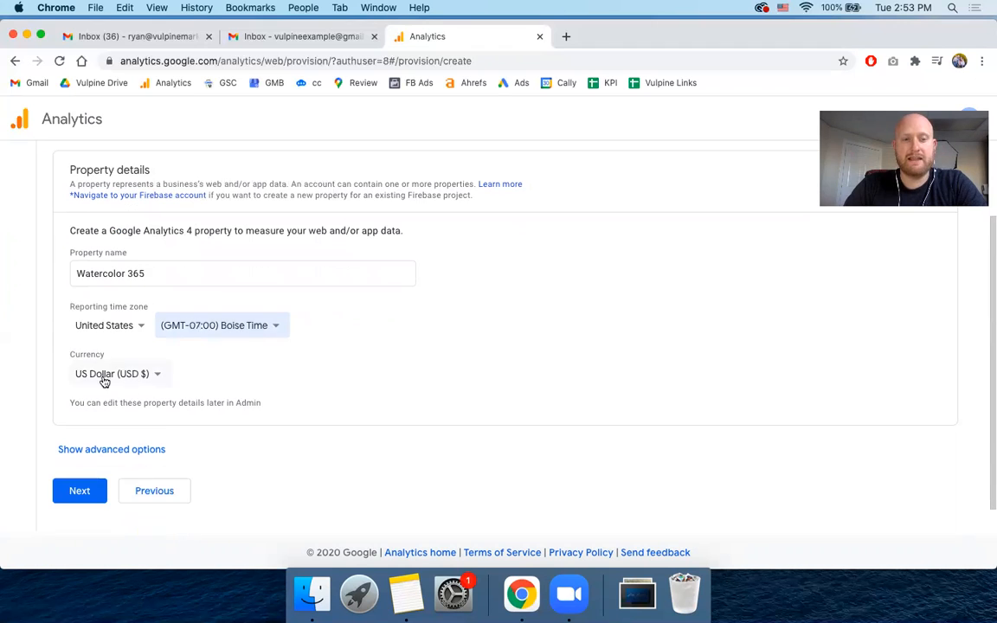
{"action": "scroll", "coordinate": [243, 226], "scroll_direction": "up", "scroll_amount": 1}
{"action": "scroll", "coordinate": [130, 217], "scroll_direction": "down", "scroll_amount": 1}
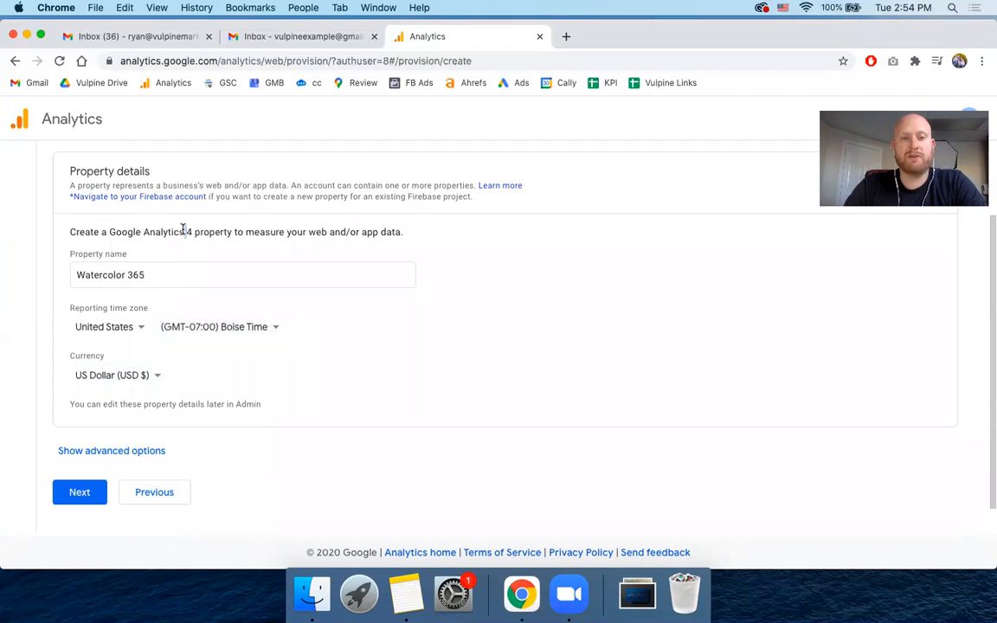
- Reveal the advanced options of the property setup and look over the Universal Analytics property option
{"action": "triple_click", "coordinate": [182, 229]}
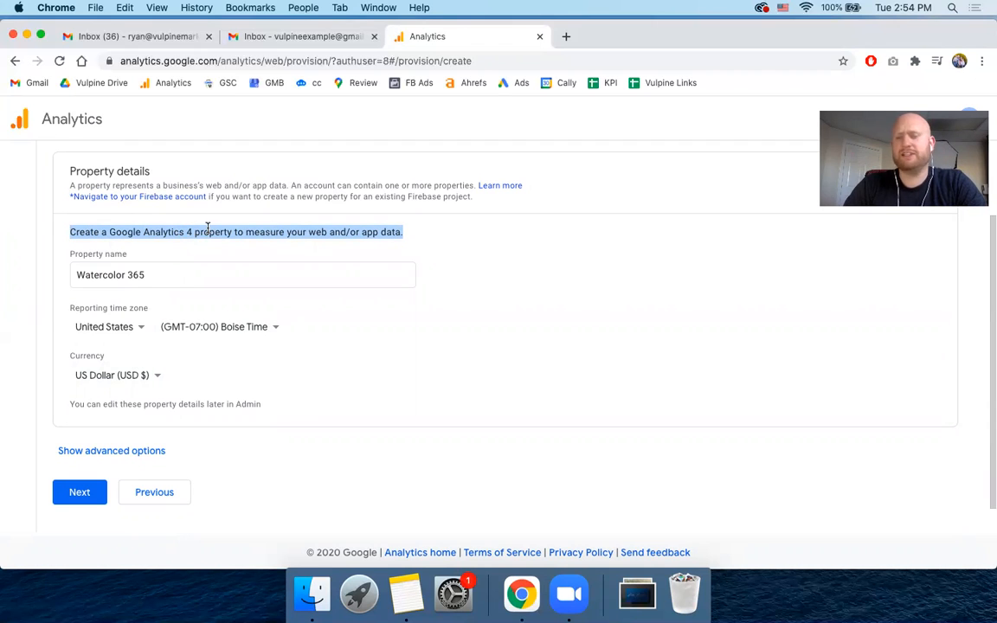
{"action": "scroll", "coordinate": [55, 272], "scroll_direction": "down", "scroll_amount": 1}
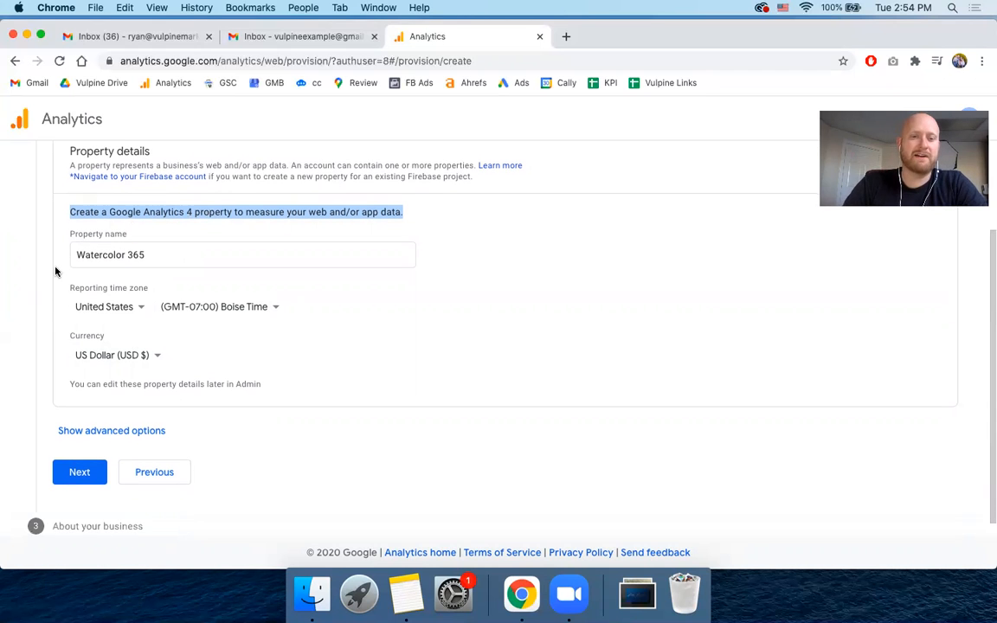
{"action": "left_click", "coordinate": [89, 431]}
{"action": "scroll", "coordinate": [60, 349], "scroll_direction": "down", "scroll_amount": 3}
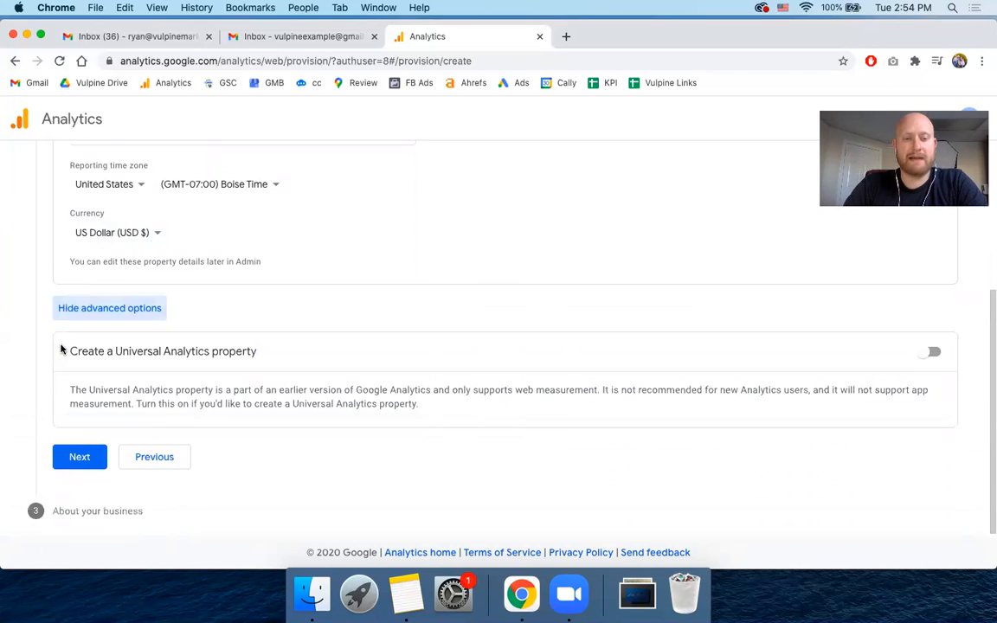
{"action": "scroll", "coordinate": [60, 349], "scroll_direction": "up", "scroll_amount": 3}
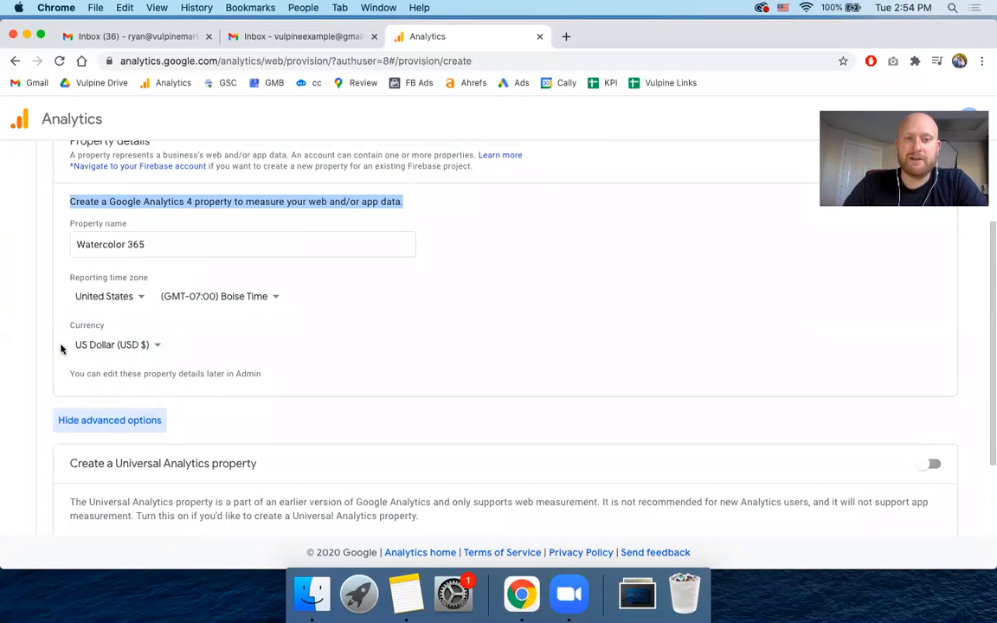
- Turn on the creation of a Universal Analytics property in the advanced options
{"action": "triple_click", "coordinate": [177, 198]}
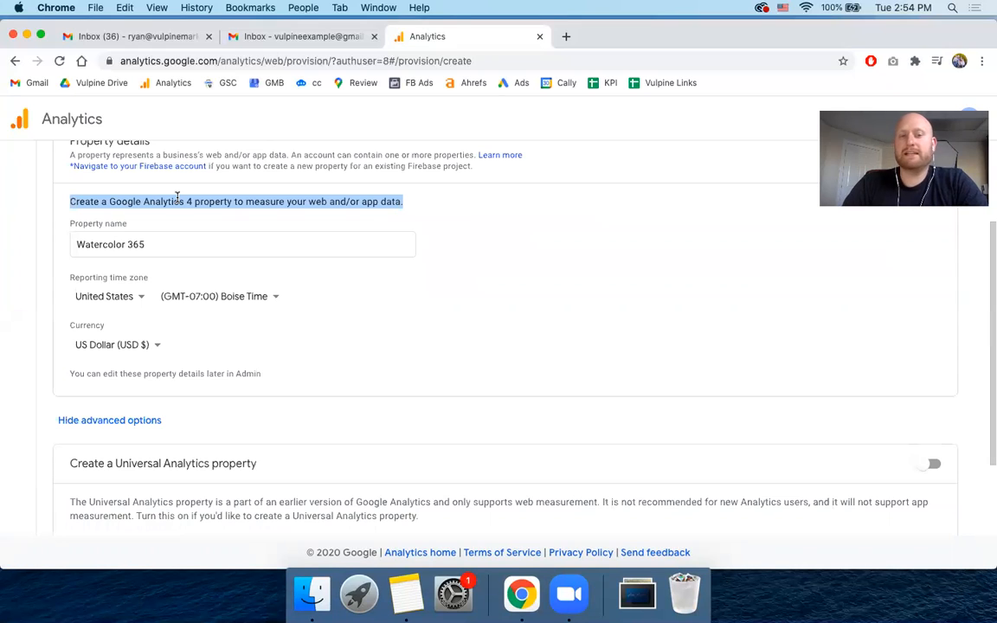
{"action": "left_click", "coordinate": [385, 201]}
{"action": "left_click_drag", "start_coordinate": [407, 202], "coordinate": [307, 199]}
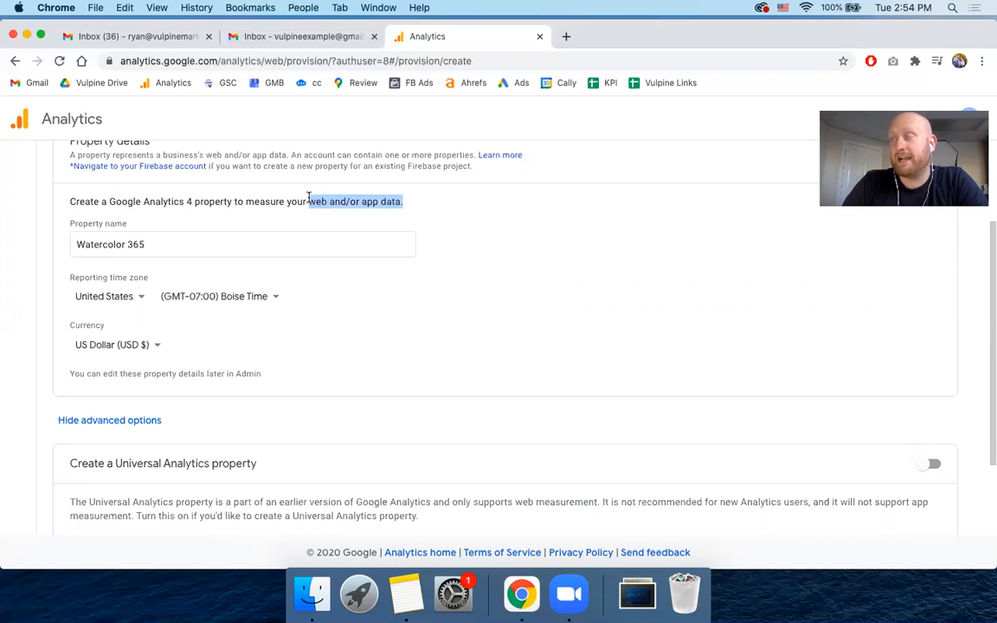
{"action": "left_click", "coordinate": [45, 259]}
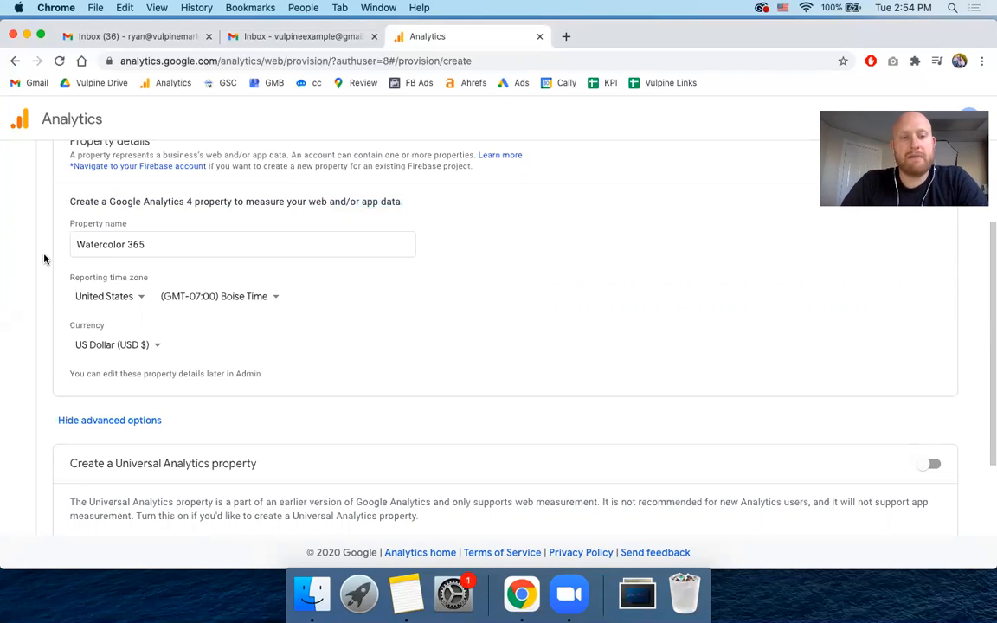
{"action": "scroll", "coordinate": [45, 259], "scroll_direction": "down", "scroll_amount": 3}
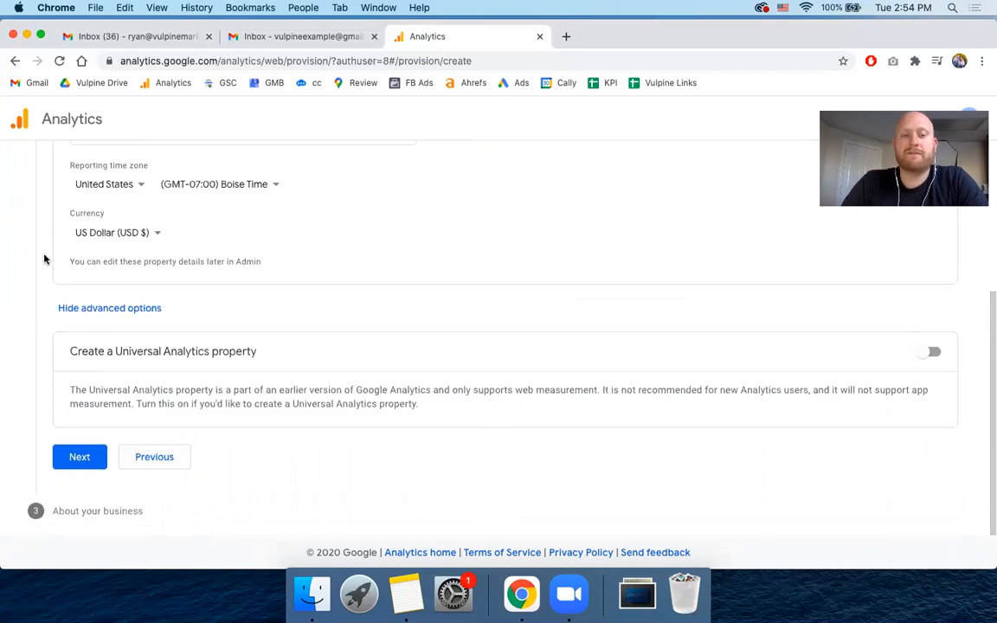
{"action": "triple_click", "coordinate": [149, 350]}
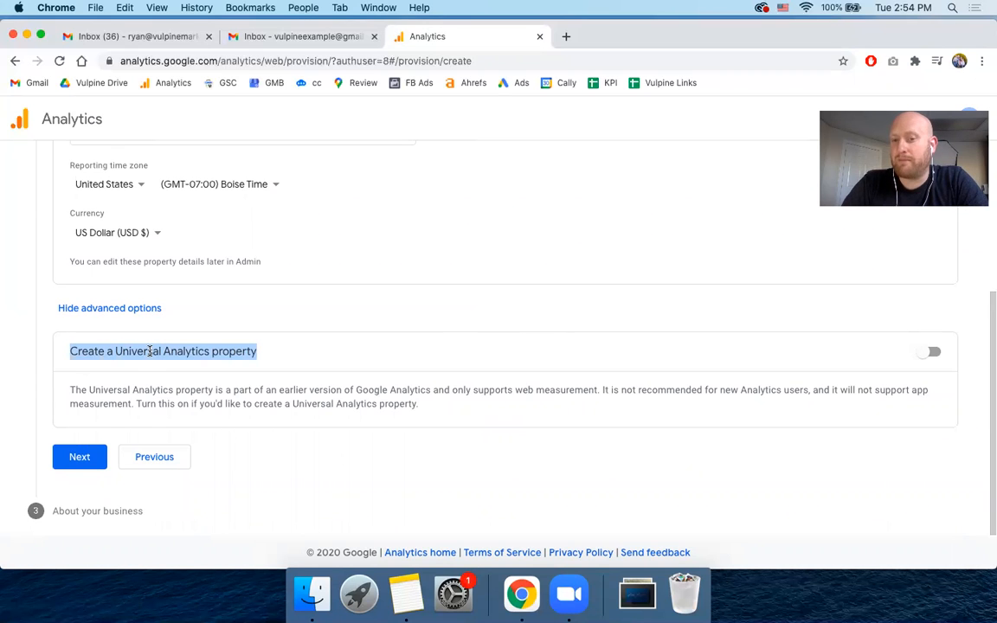
{"action": "left_click", "coordinate": [924, 356]}
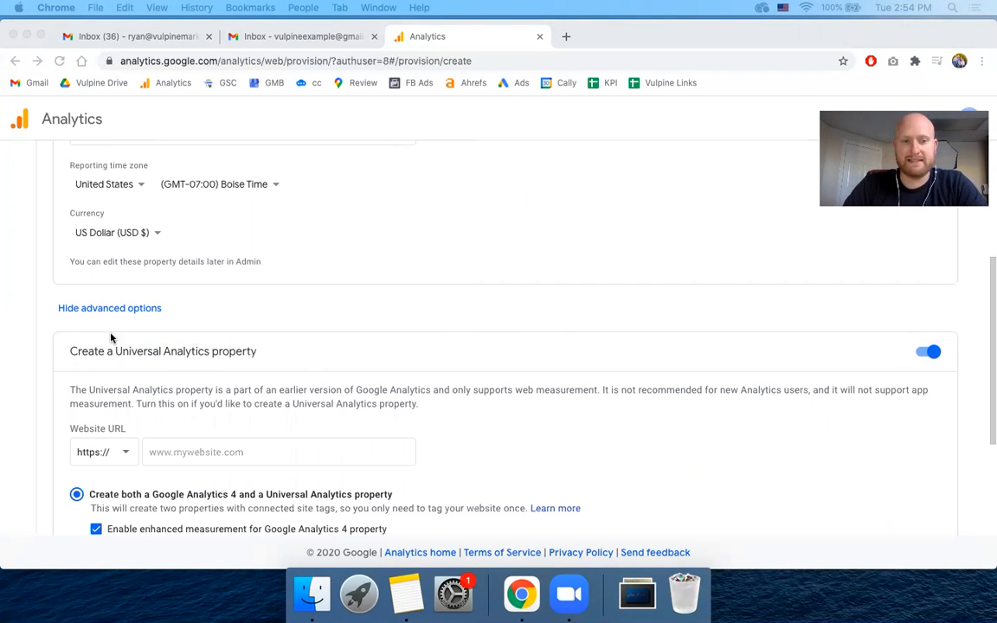
{"action": "scroll", "coordinate": [111, 338], "scroll_direction": "down", "scroll_amount": 5}
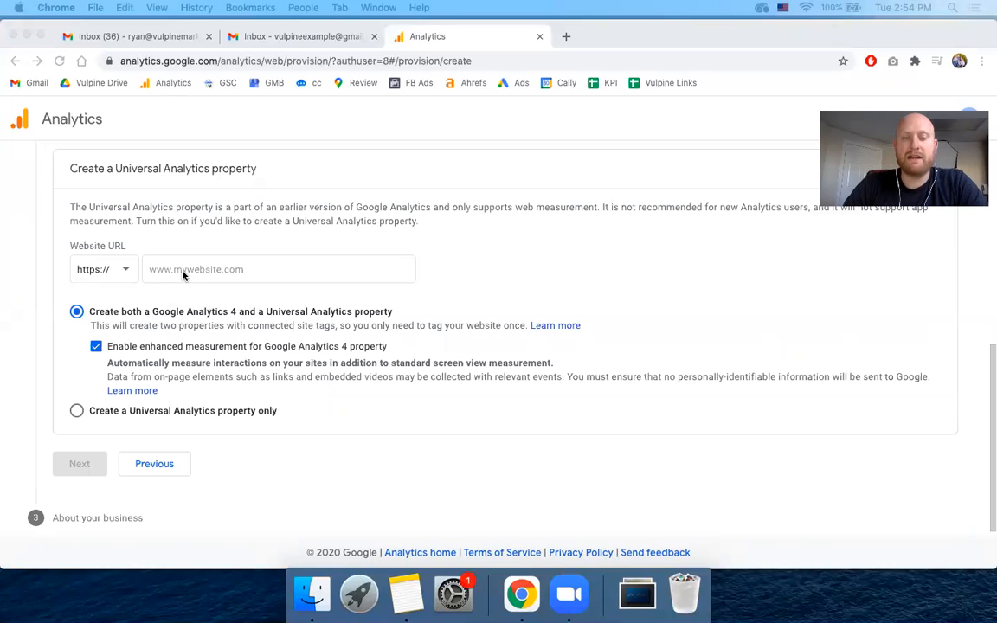
{"action": "left_click", "coordinate": [183, 275]}
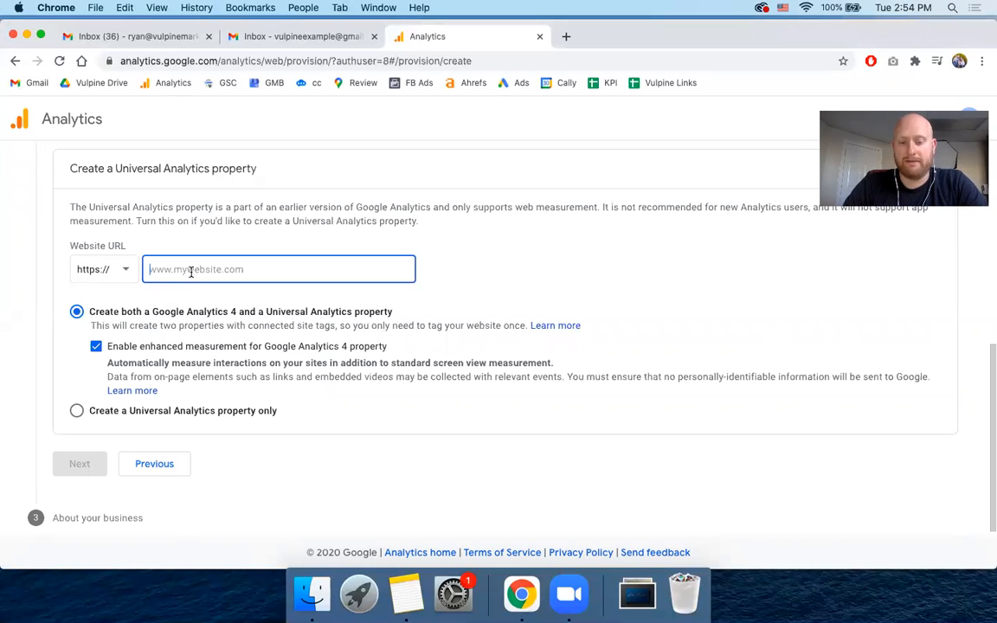
{"action": "type", "text": "https://watercolor365.com/"}
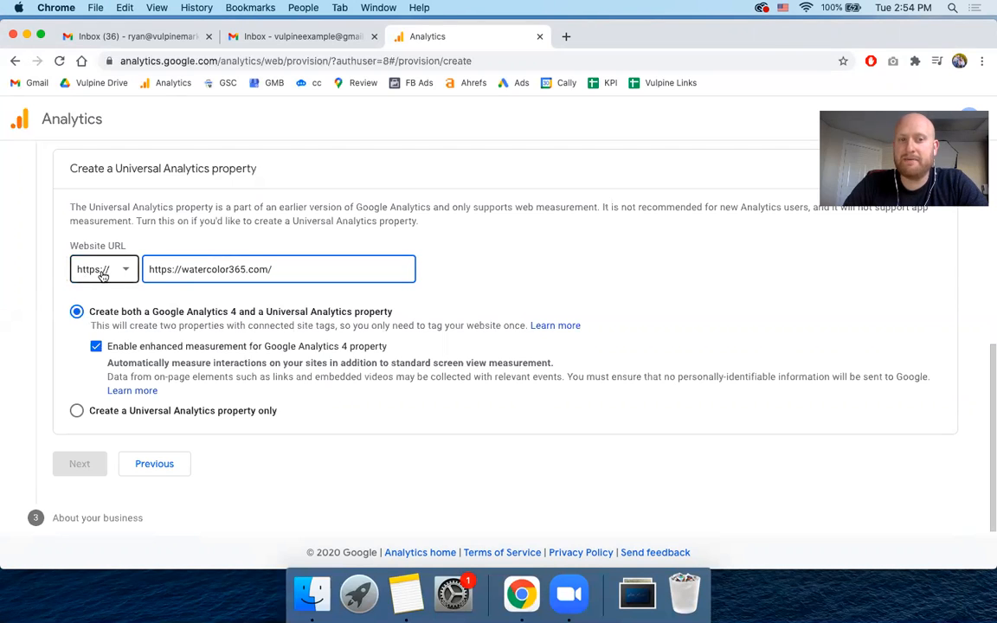
{"action": "left_click_drag", "start_coordinate": [181, 272], "coordinate": [130, 270]}
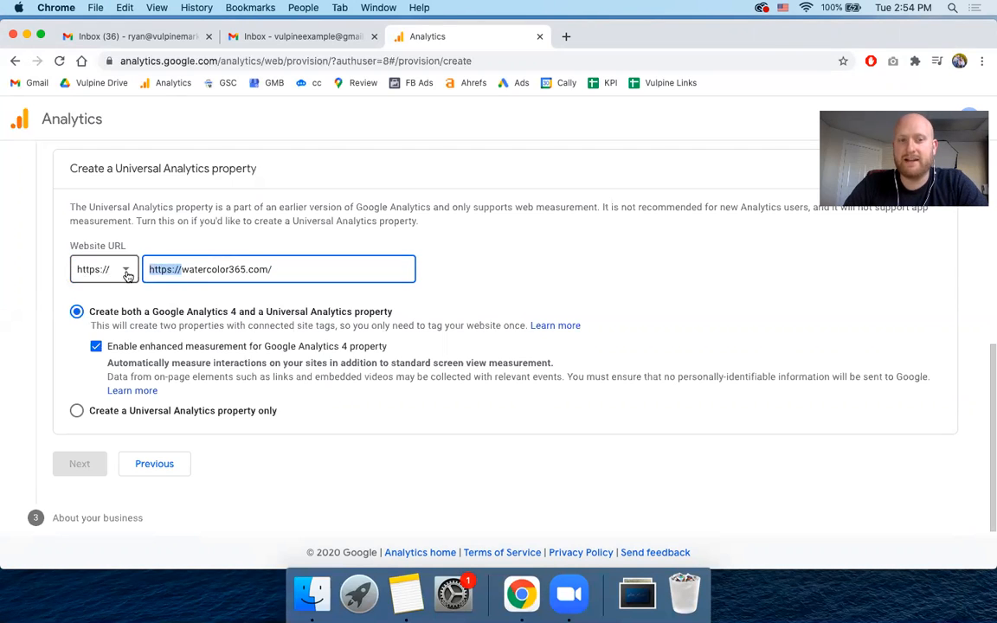
{"action": "key", "text": "BackSpace"}
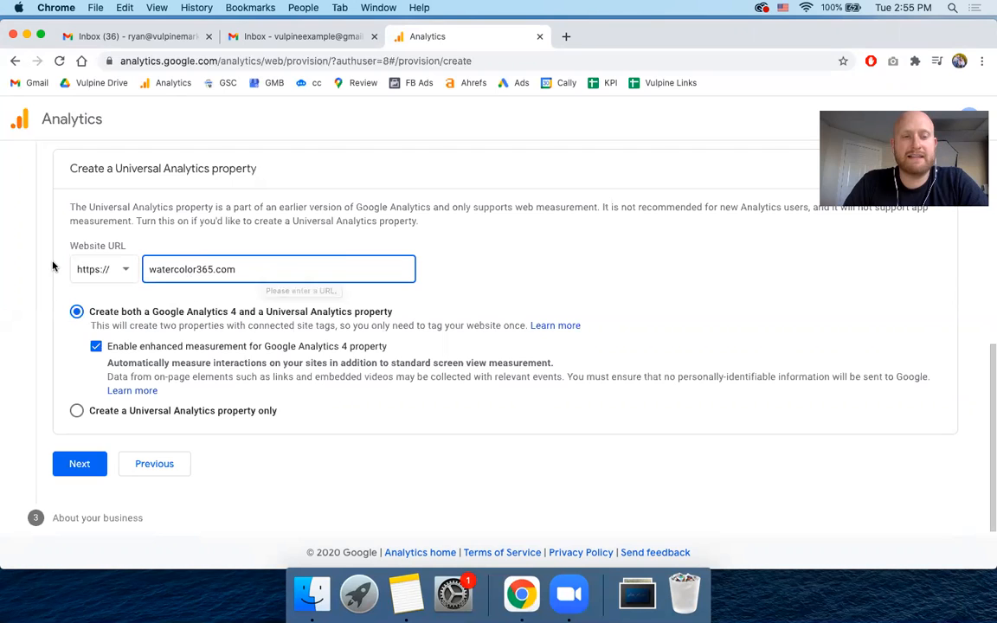
{"action": "left_click", "coordinate": [111, 275]}
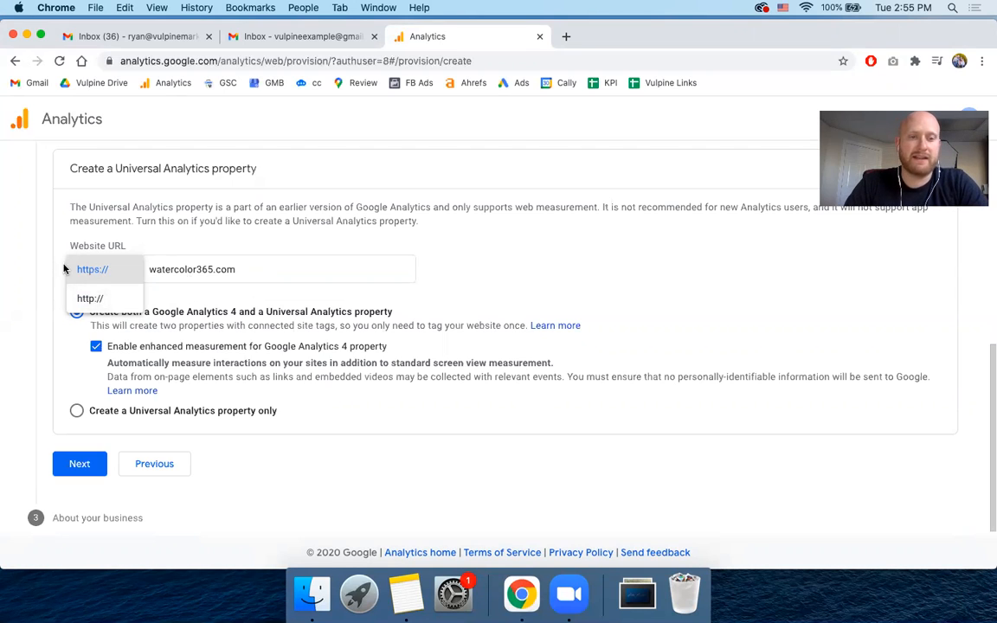
{"action": "left_click", "coordinate": [93, 271]}
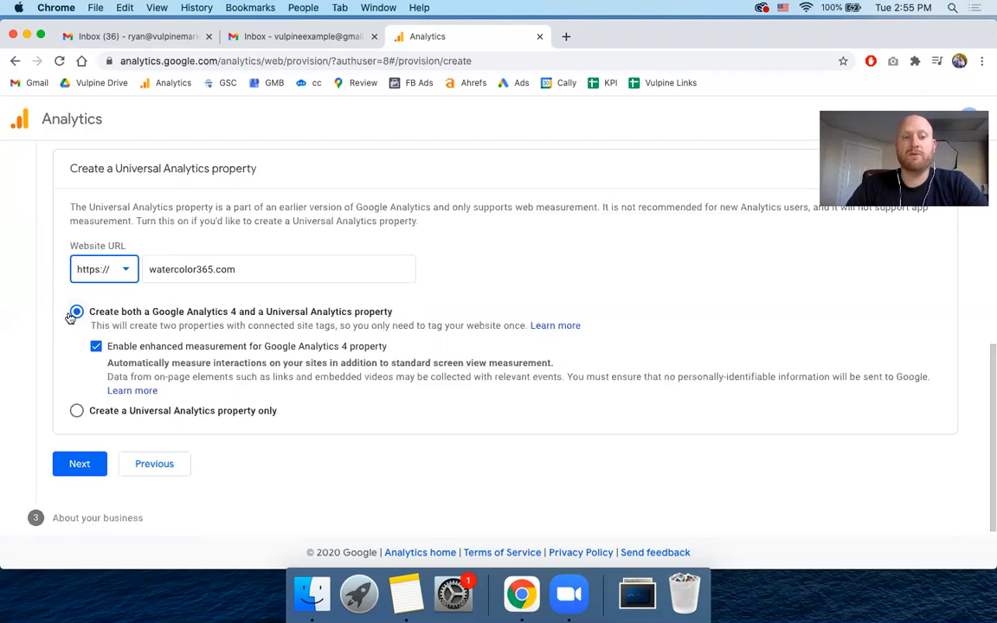
- Choose to create a Universal Analytics property only and continue to the business information
{"action": "left_click", "coordinate": [77, 412]}
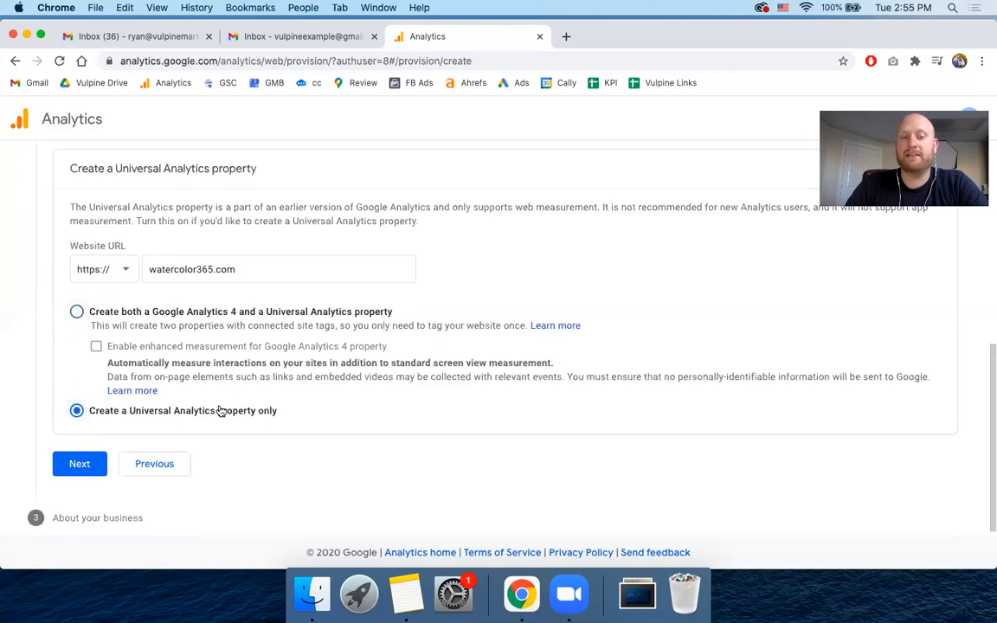
{"action": "left_click", "coordinate": [77, 312]}
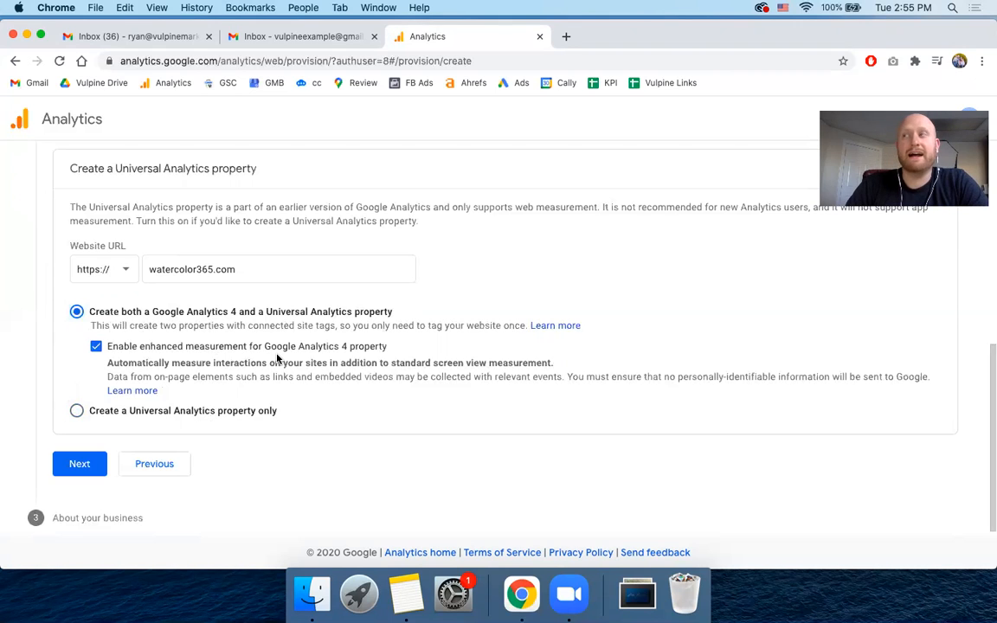
{"action": "left_click", "coordinate": [78, 413]}
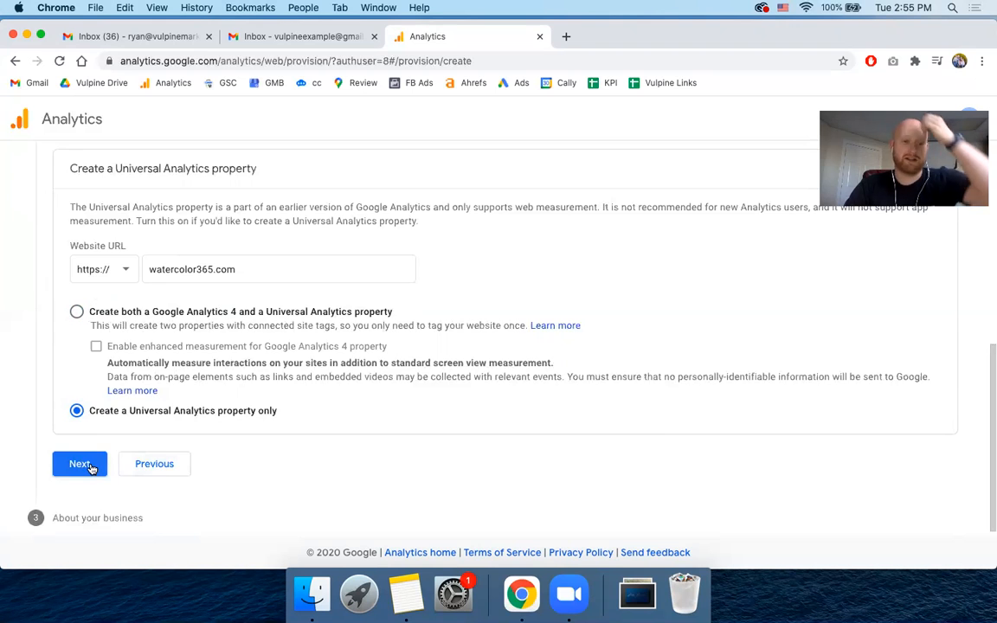
{"action": "left_click", "coordinate": [90, 466]}
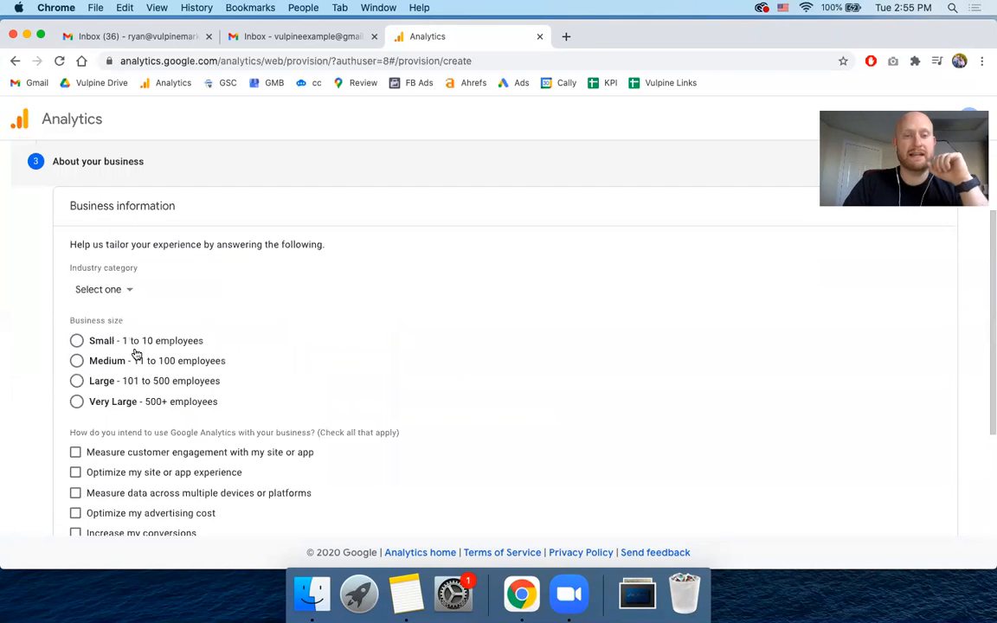
- Set the business's industry category to Arts & Entertainment
{"action": "scroll", "coordinate": [136, 354], "scroll_direction": "up", "scroll_amount": 2}
{"action": "scroll", "coordinate": [89, 353], "scroll_direction": "down", "scroll_amount": 3}
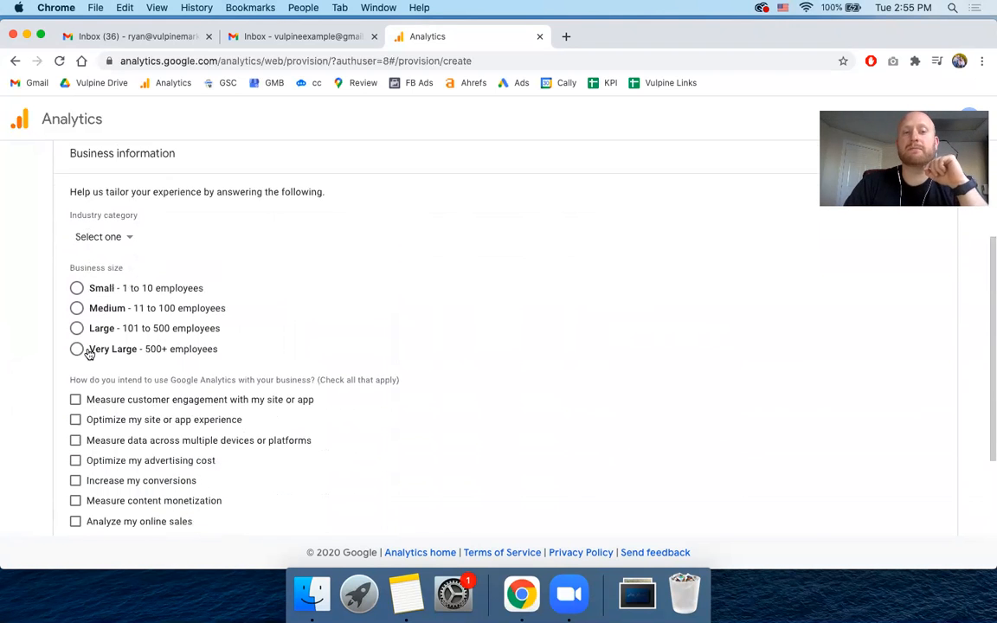
{"action": "scroll", "coordinate": [89, 352], "scroll_direction": "up", "scroll_amount": 1}
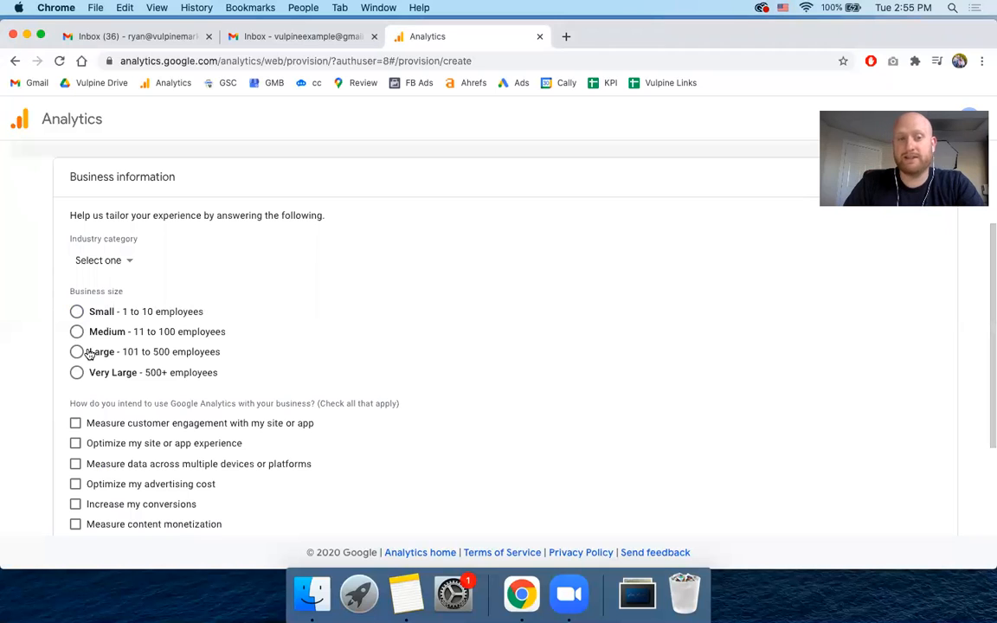
{"action": "left_click", "coordinate": [117, 264]}
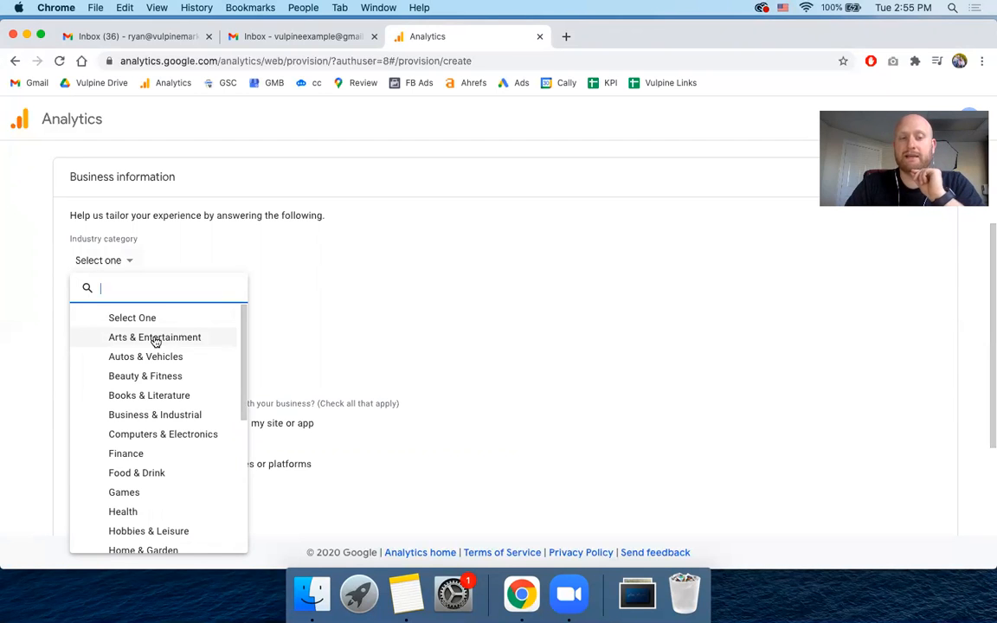
{"action": "left_click", "coordinate": [155, 340]}
- Look through the full list of industry categories and reselect Arts & Entertainment
{"action": "left_click", "coordinate": [116, 268]}
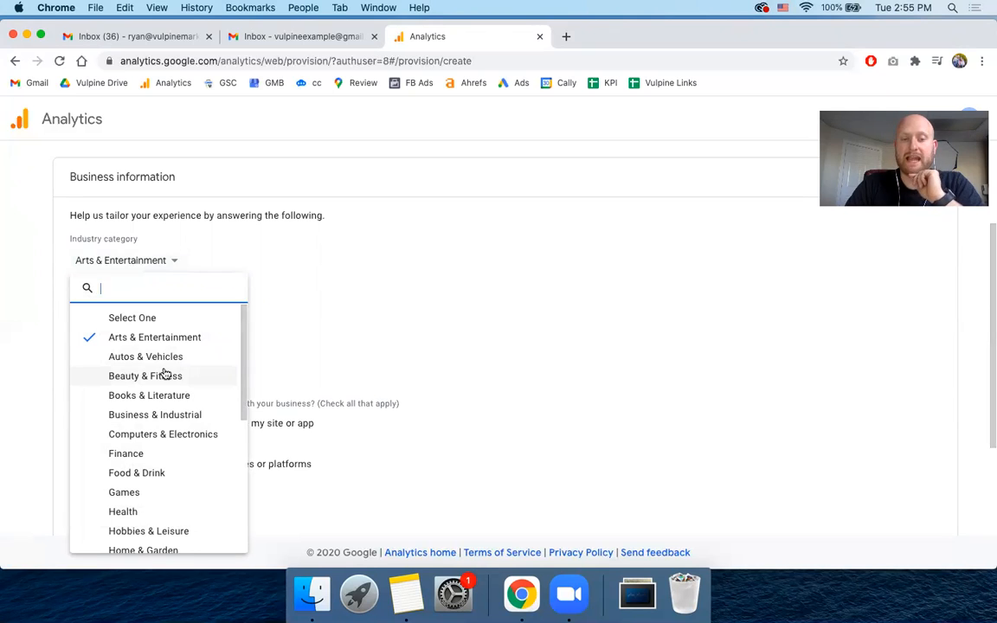
{"action": "scroll", "coordinate": [165, 373], "scroll_direction": "down", "scroll_amount": 5}
{"action": "scroll", "coordinate": [165, 373], "scroll_direction": "down", "scroll_amount": 5}
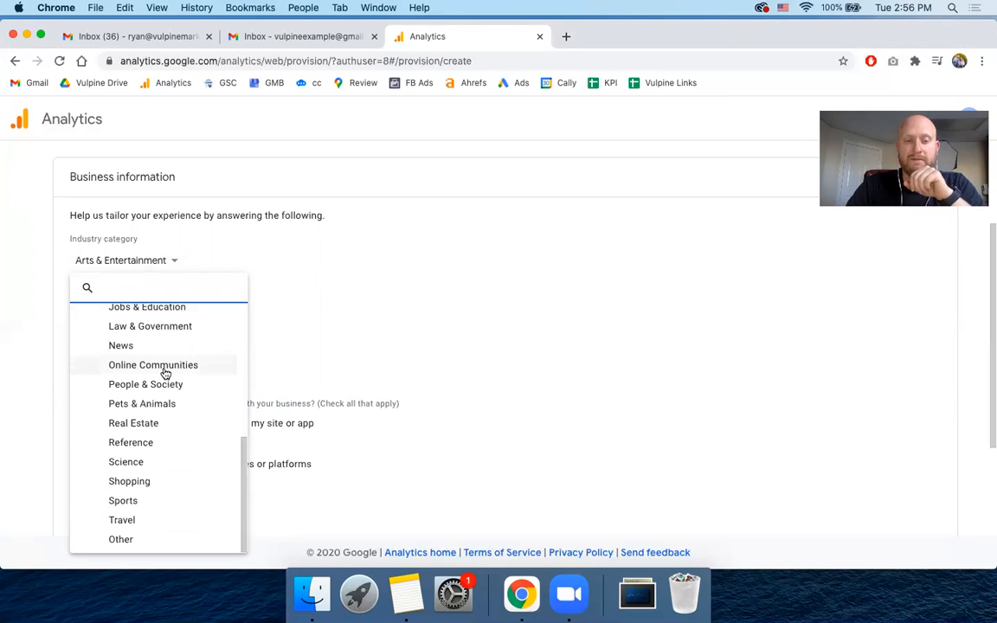
{"action": "scroll", "coordinate": [178, 393], "scroll_direction": "up", "scroll_amount": 1}
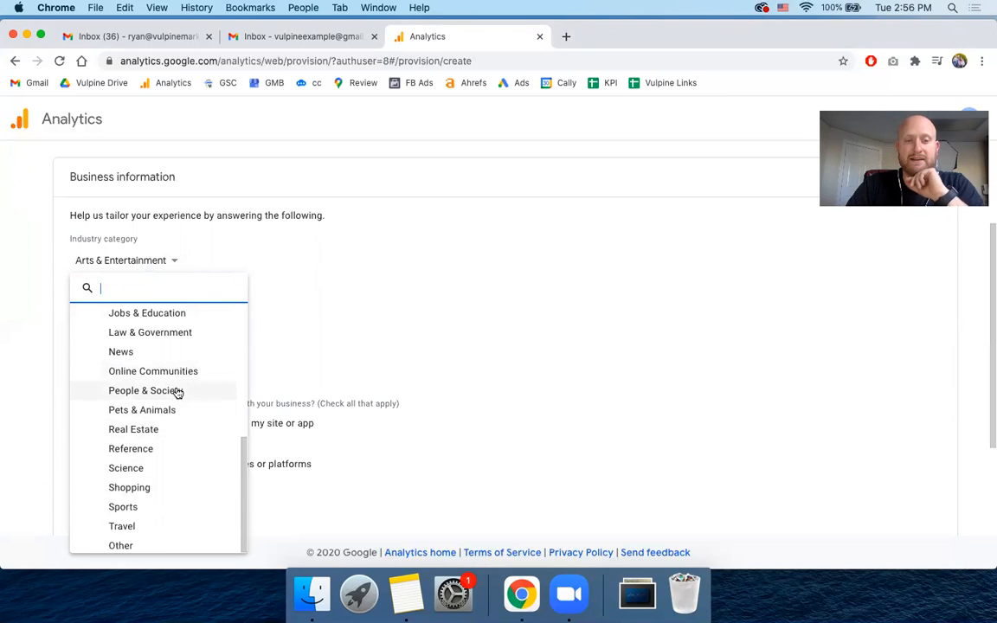
{"action": "scroll", "coordinate": [177, 393], "scroll_direction": "up", "scroll_amount": 3}
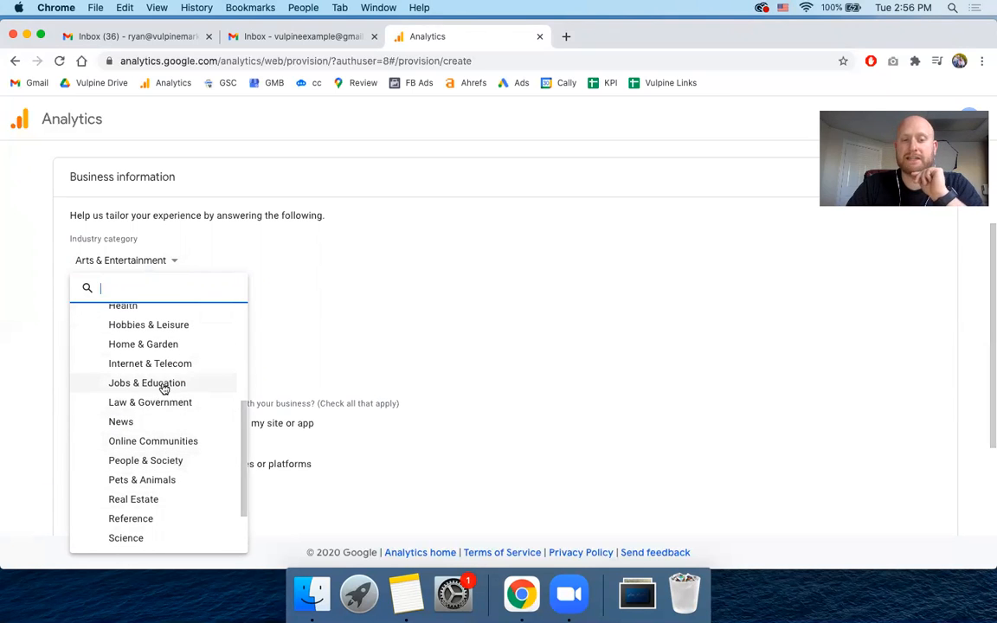
{"action": "scroll", "coordinate": [138, 445], "scroll_direction": "up", "scroll_amount": 8}
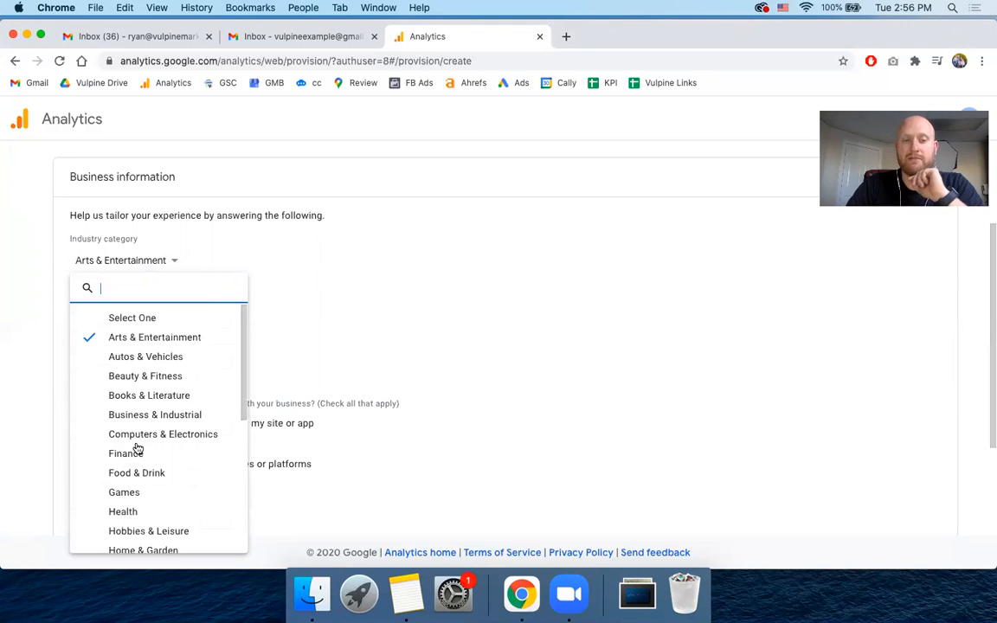
{"action": "left_click", "coordinate": [137, 339]}
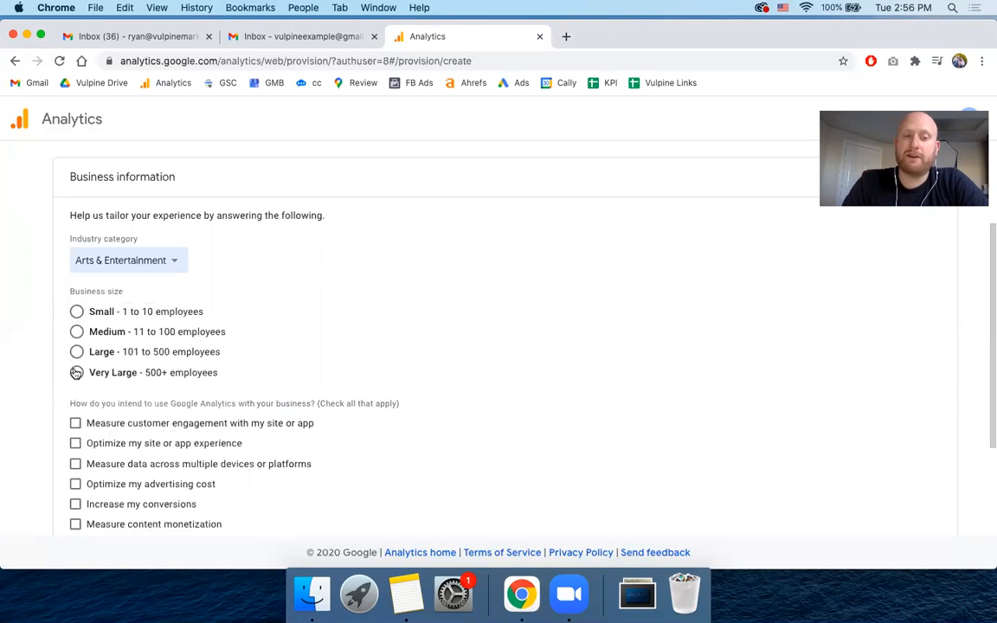
- Set the business size to Small (1 to 10 employees) and select only "Measure data across multiple devices or platforms" as the intended use
{"action": "left_click", "coordinate": [77, 313]}
{"action": "scroll", "coordinate": [62, 361], "scroll_direction": "down", "scroll_amount": 3}
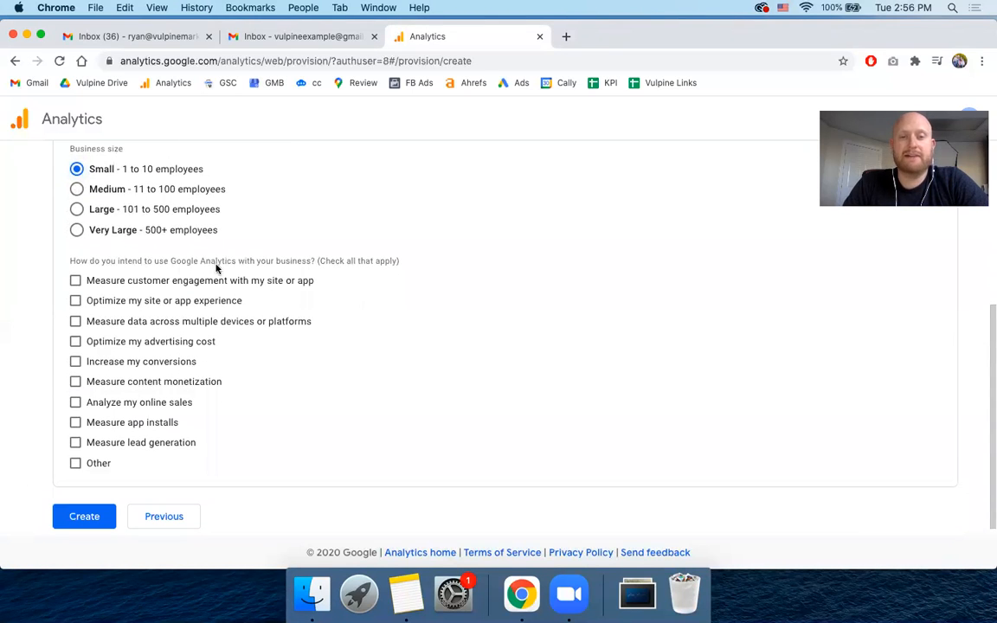
{"action": "scroll", "coordinate": [65, 298], "scroll_direction": "down", "scroll_amount": 1}
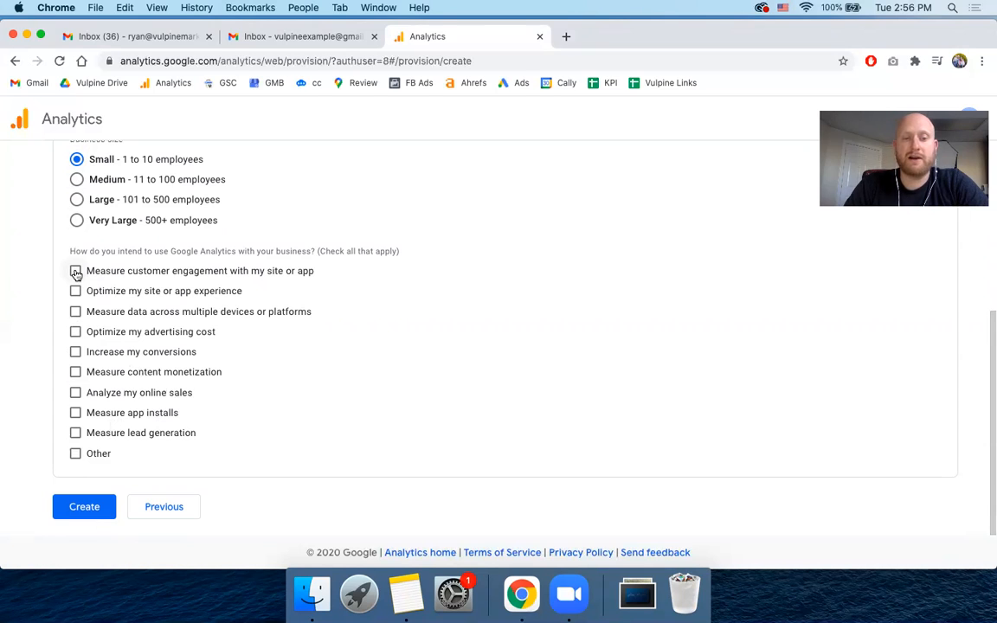
{"action": "left_click", "coordinate": [75, 313]}
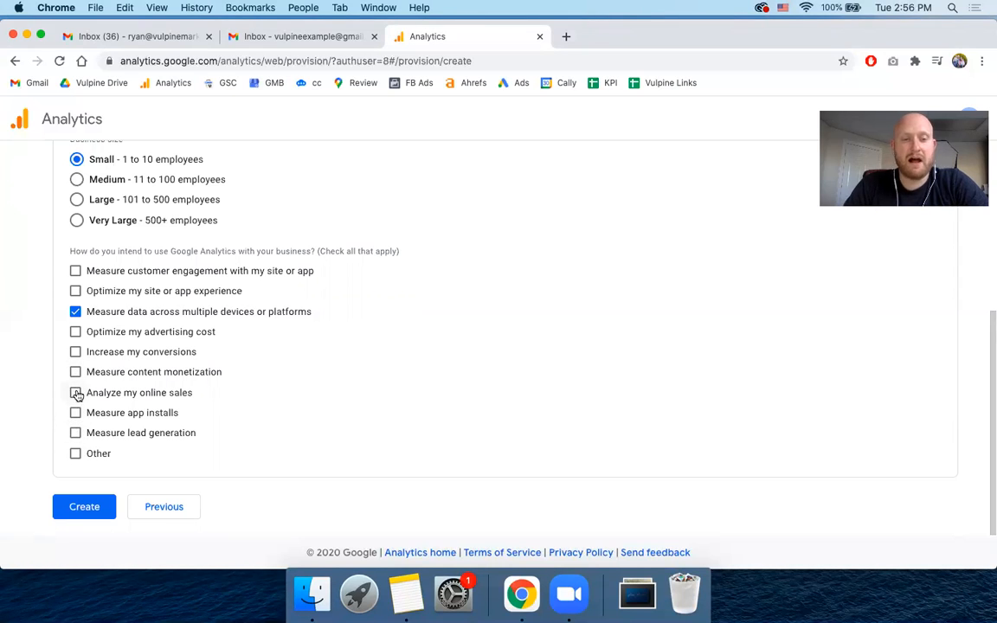
{"action": "left_click", "coordinate": [76, 334]}
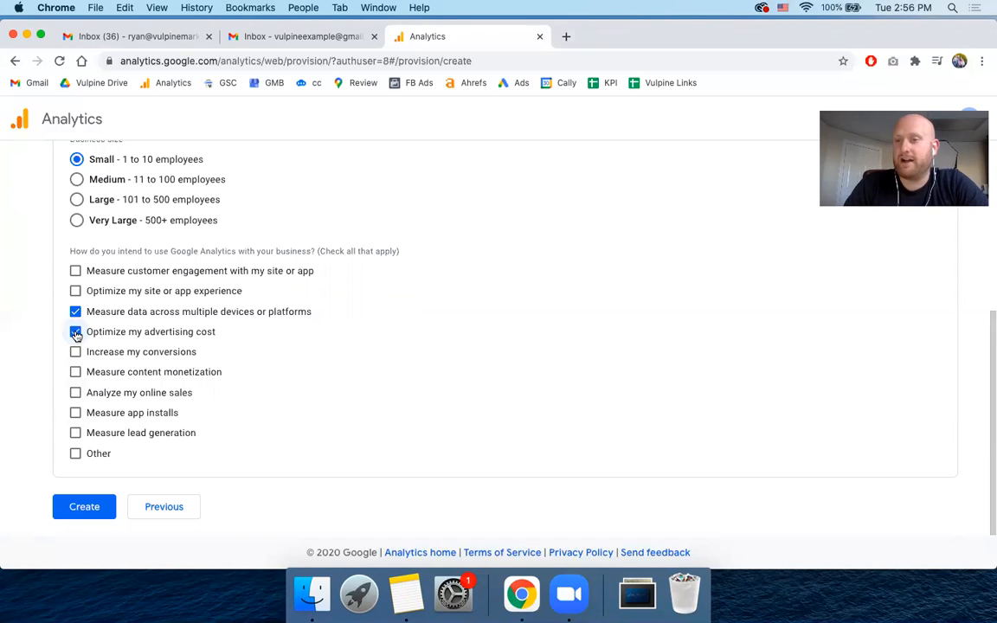
{"action": "left_click", "coordinate": [76, 334]}
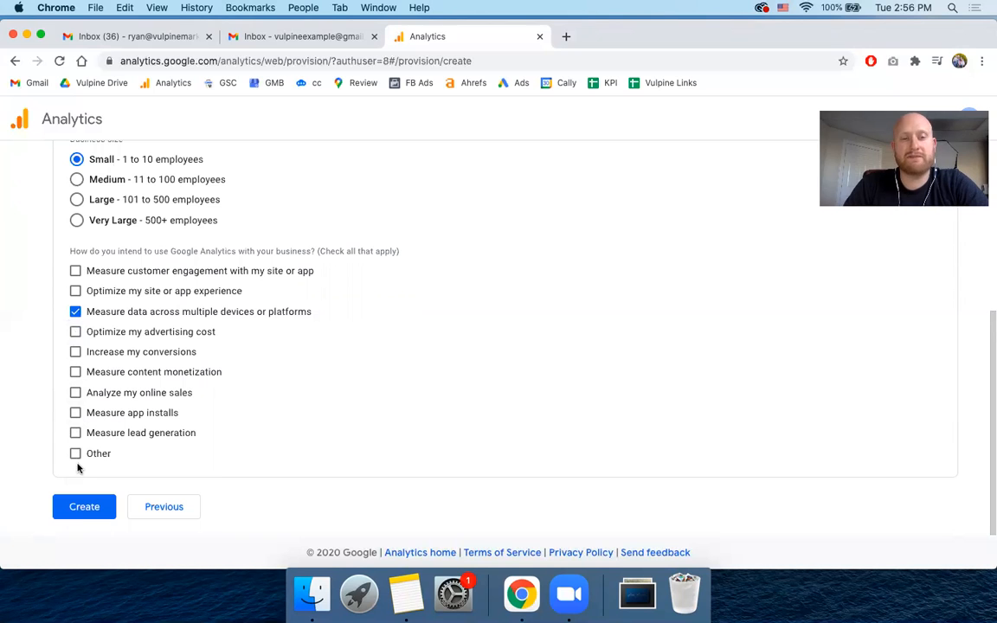
- Create the account and accept the United States Google Analytics Terms of Service along with the GDPR Data Processing Terms
{"action": "left_click", "coordinate": [73, 510]}
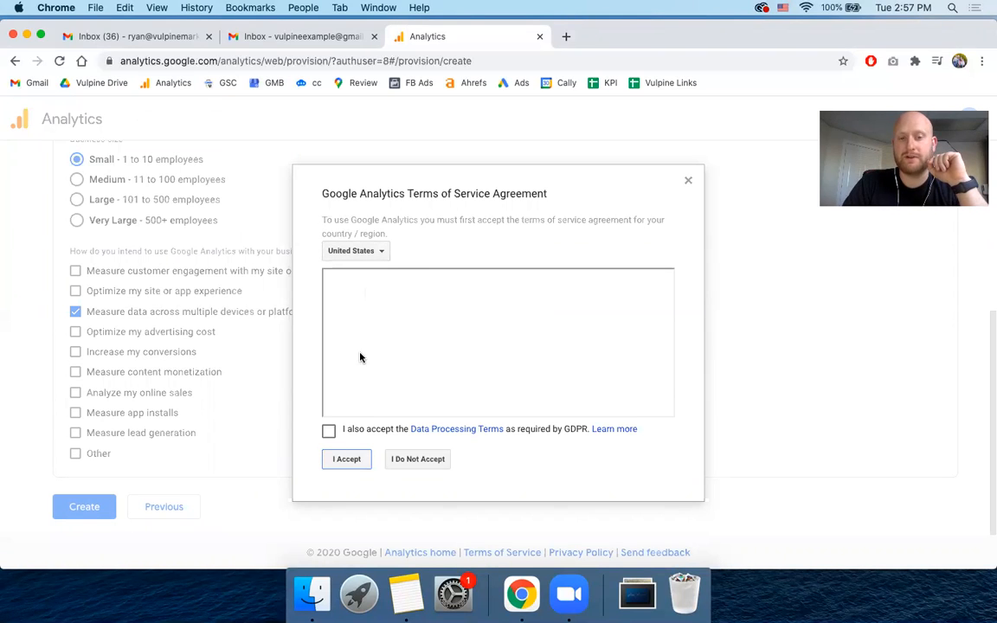
{"action": "scroll", "coordinate": [389, 407], "scroll_direction": "down", "scroll_amount": 5}
{"action": "scroll", "coordinate": [390, 414], "scroll_direction": "up", "scroll_amount": 8}
{"action": "scroll", "coordinate": [390, 411], "scroll_direction": "down", "scroll_amount": 3}
{"action": "scroll", "coordinate": [412, 338], "scroll_direction": "down", "scroll_amount": 5}
{"action": "scroll", "coordinate": [412, 337], "scroll_direction": "down", "scroll_amount": 20}
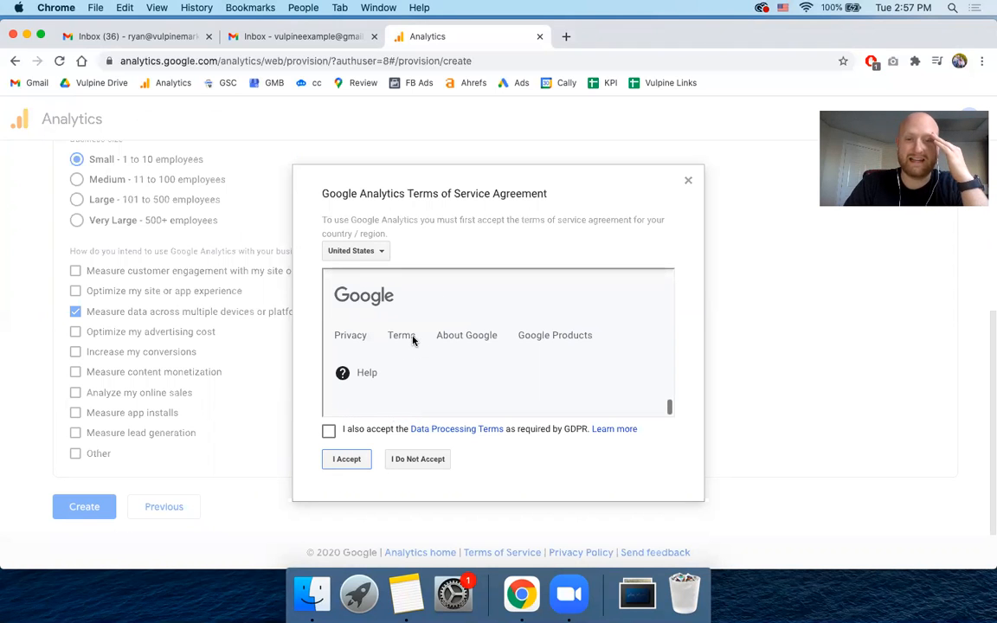
{"action": "left_click", "coordinate": [329, 431]}
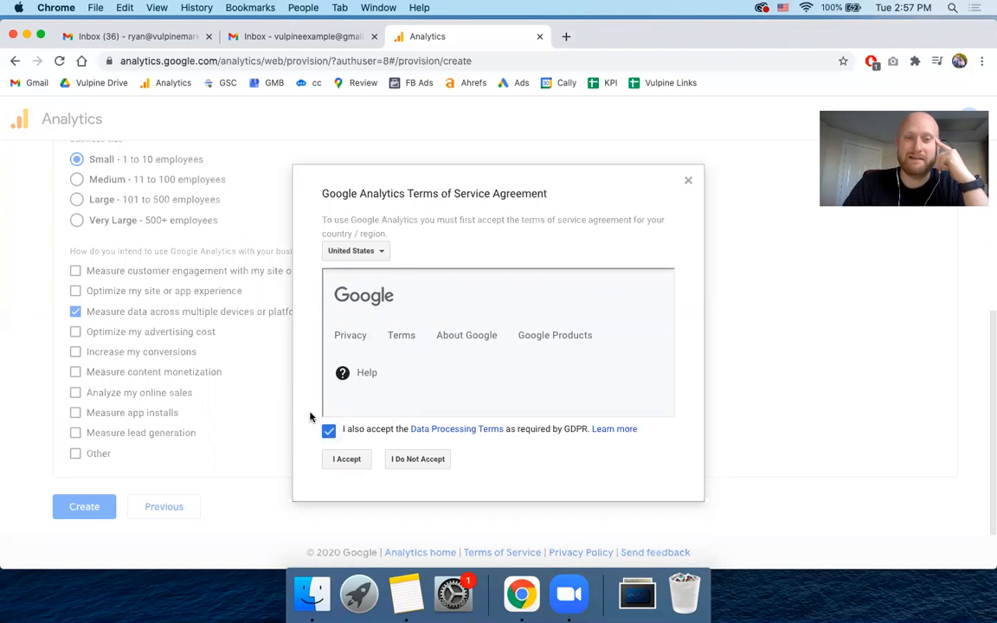
{"action": "scroll", "coordinate": [362, 380], "scroll_direction": "up", "scroll_amount": 10}
{"action": "scroll", "coordinate": [362, 381], "scroll_direction": "down", "scroll_amount": 10}
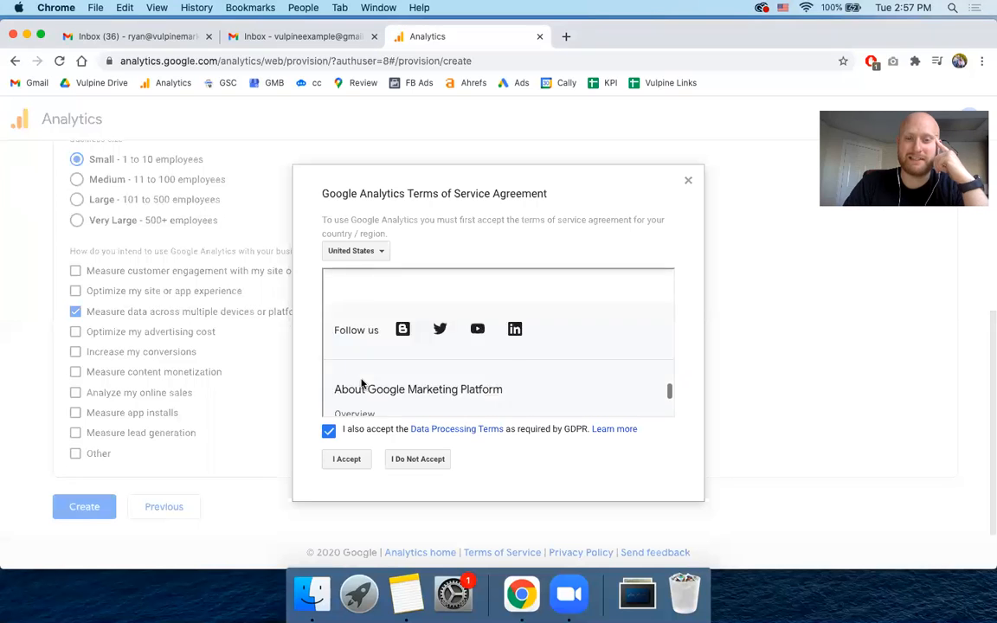
{"action": "scroll", "coordinate": [401, 355], "scroll_direction": "down", "scroll_amount": 5}
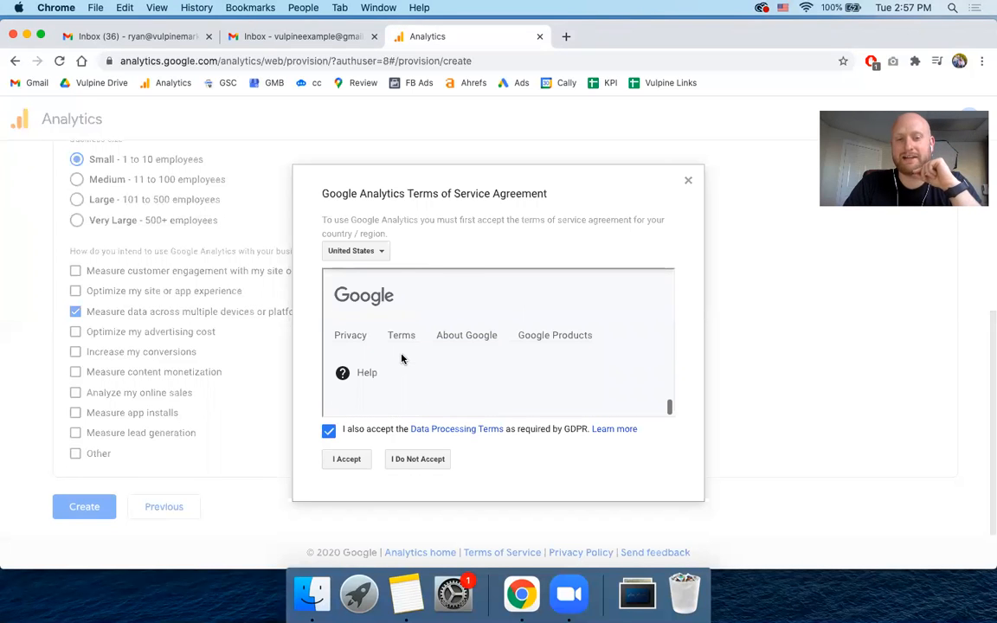
{"action": "left_click", "coordinate": [357, 463]}
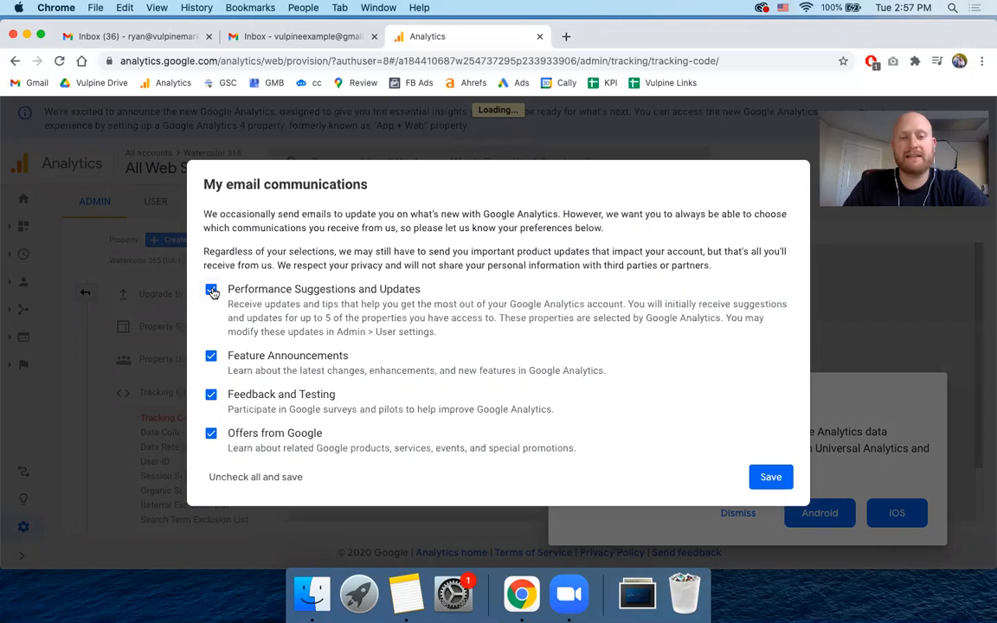
- Opt out of all four email communications, from Performance Suggestions and Updates to Offers from Google, and save the preferences
{"action": "left_click", "coordinate": [211, 289]}
{"action": "left_click", "coordinate": [211, 357]}
{"action": "left_click", "coordinate": [212, 395]}
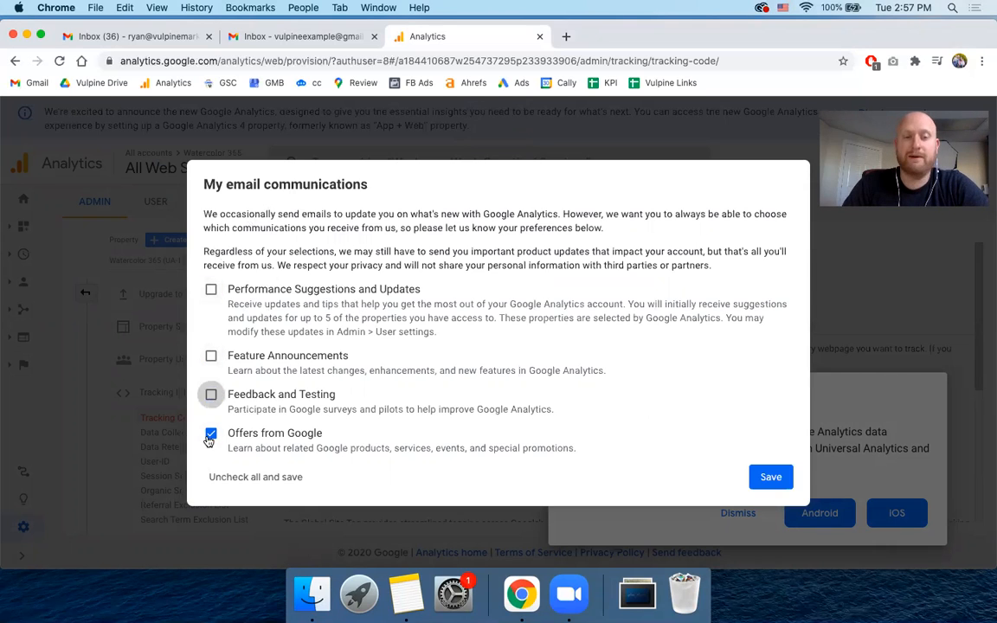
{"action": "left_click", "coordinate": [211, 433]}
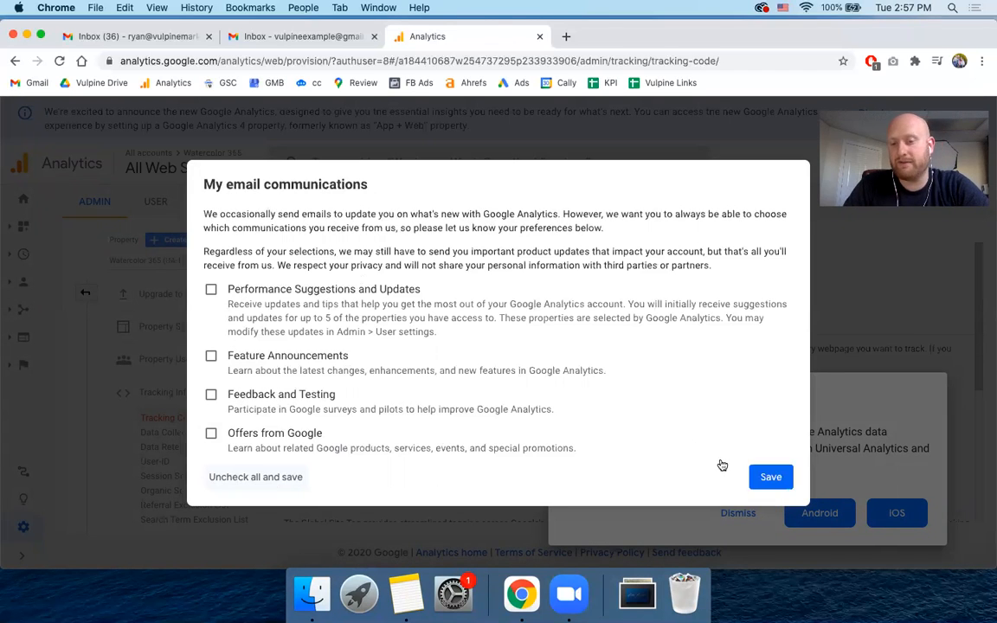
{"action": "left_click", "coordinate": [770, 477]}
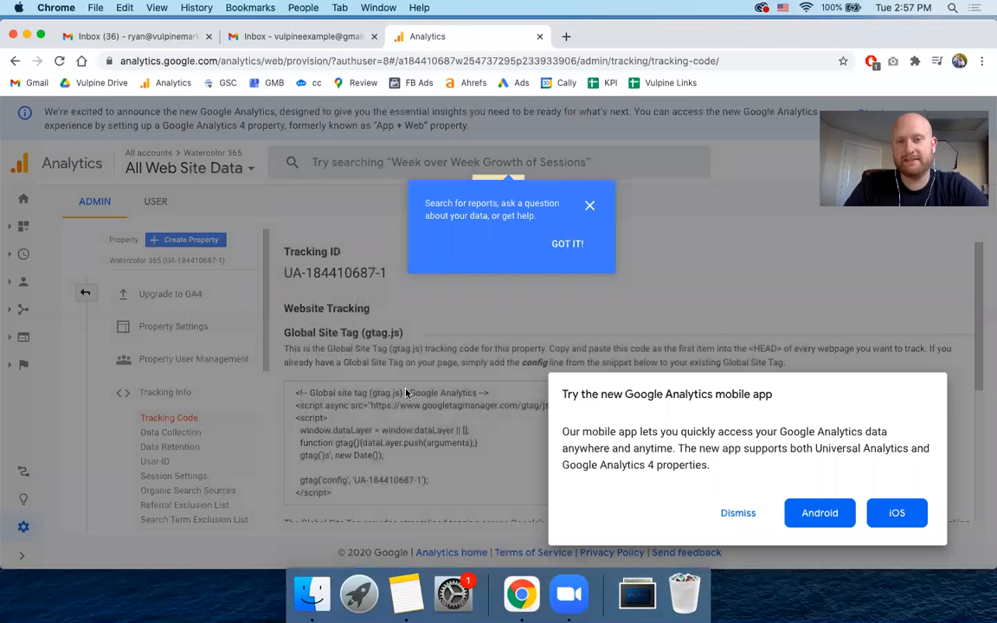
- Close the search tip, the mobile app promotion and the new Google Analytics announcement
{"action": "left_click", "coordinate": [591, 207]}
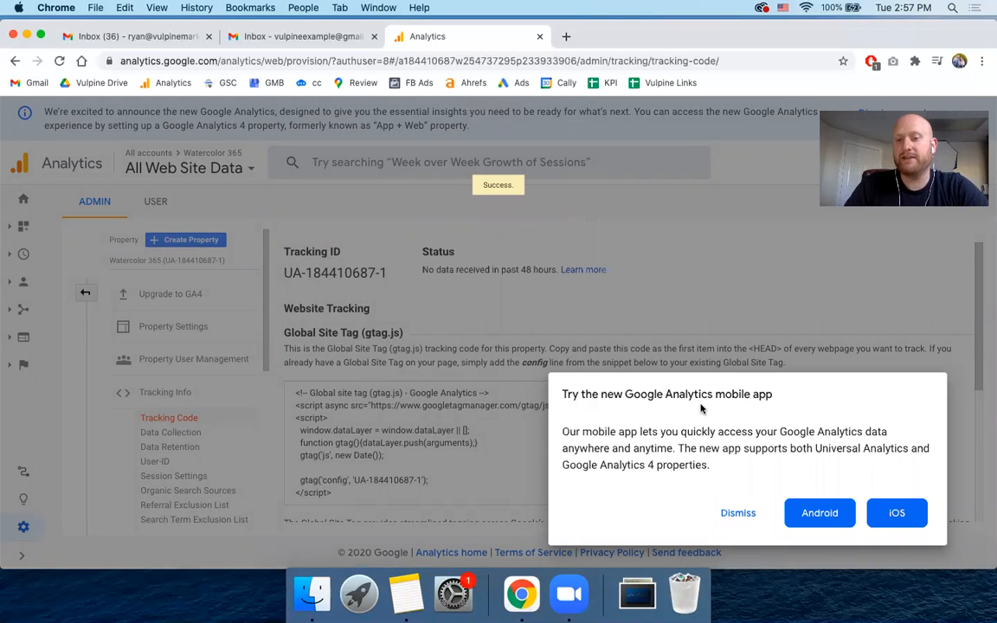
{"action": "left_click", "coordinate": [739, 512]}
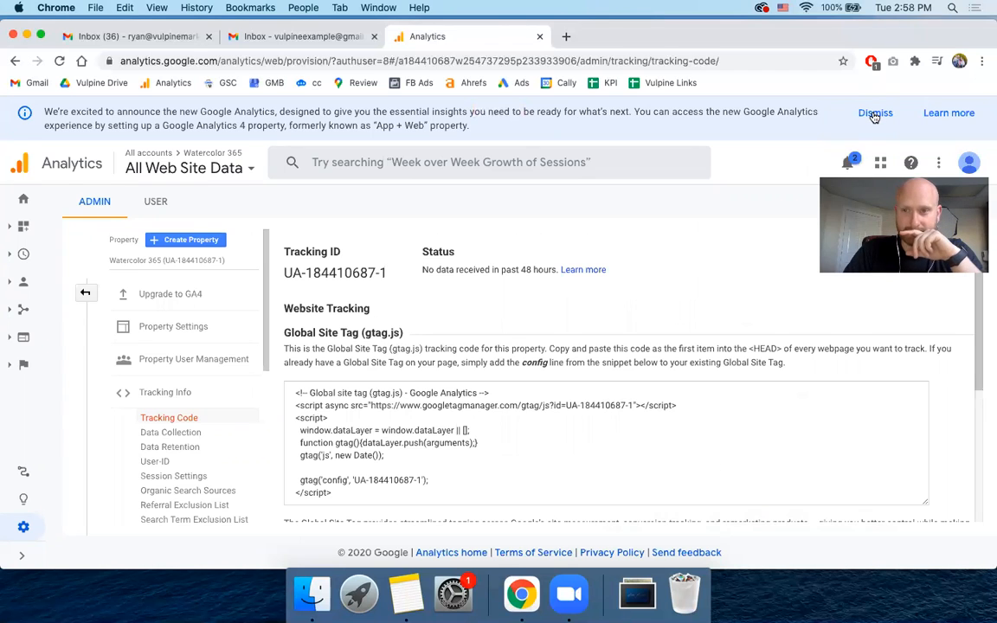
{"action": "left_click", "coordinate": [875, 112]}
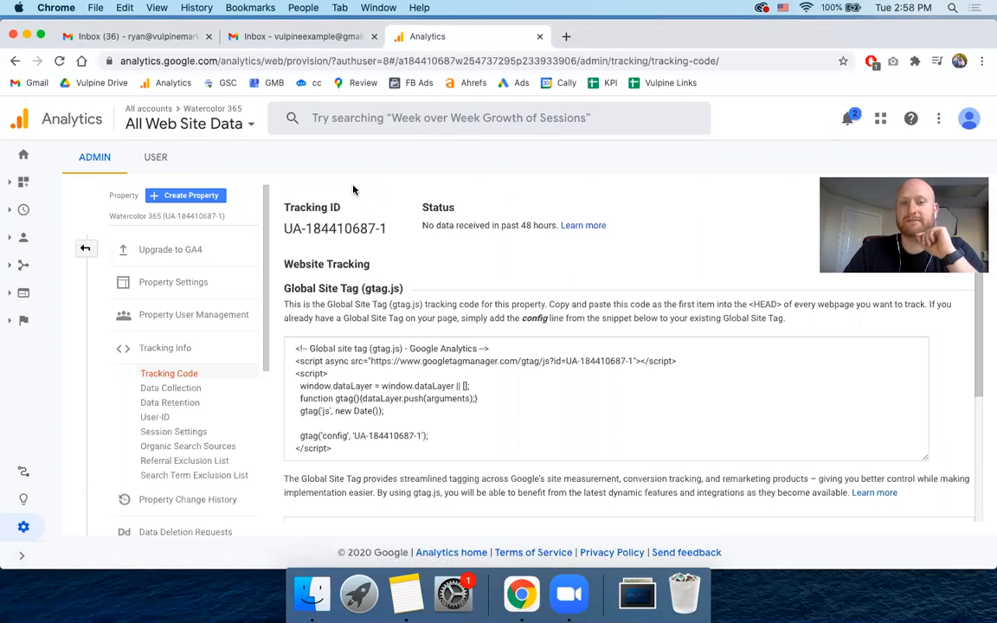
- Examine the property's tracking code page, including the Global Site Tag snippet and the Google Tag Manager information
{"action": "left_click", "coordinate": [337, 367]}
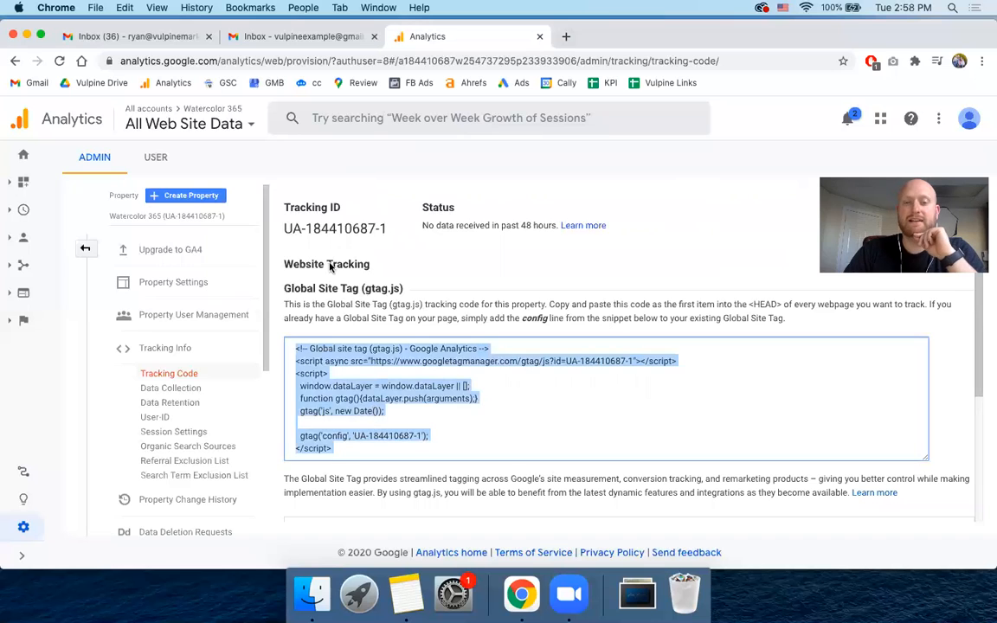
{"action": "scroll", "coordinate": [317, 248], "scroll_direction": "down", "scroll_amount": 5}
{"action": "scroll", "coordinate": [432, 388], "scroll_direction": "up", "scroll_amount": 5}
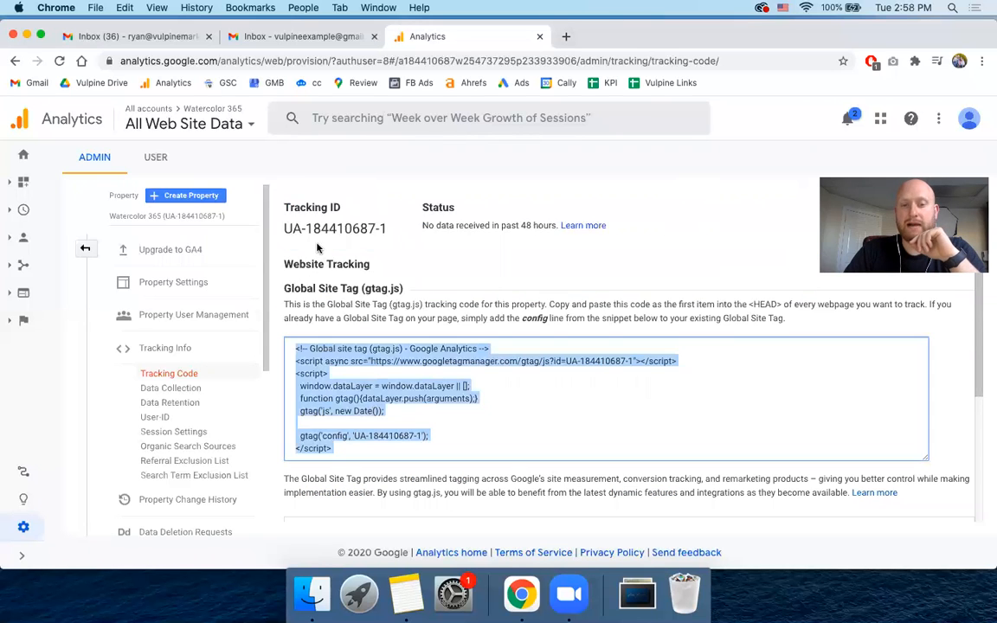
{"action": "left_click", "coordinate": [432, 389]}
{"action": "scroll", "coordinate": [432, 389], "scroll_direction": "down", "scroll_amount": 3}
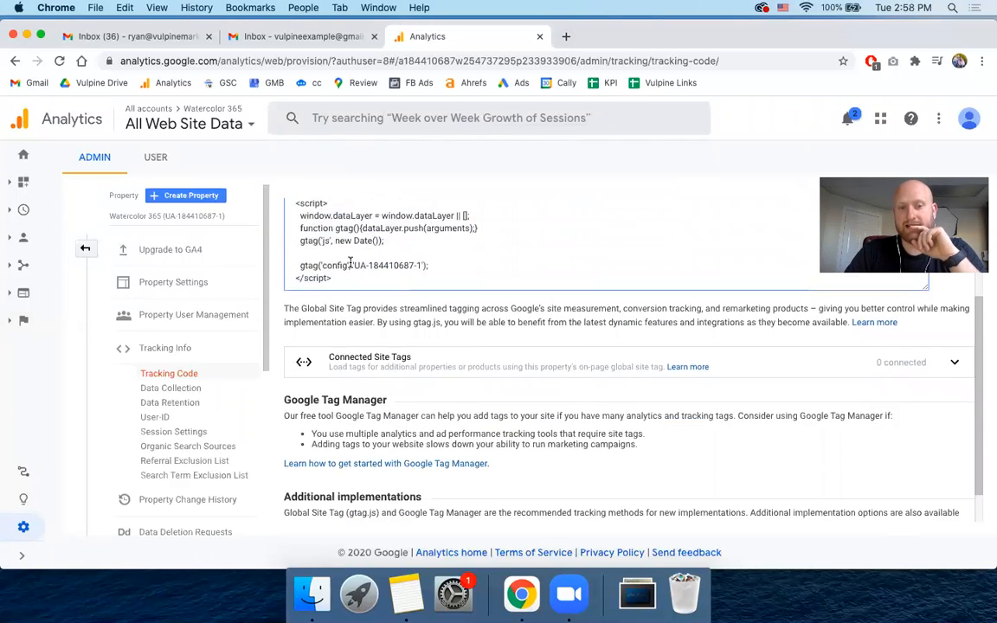
{"action": "scroll", "coordinate": [350, 262], "scroll_direction": "up", "scroll_amount": 3}
{"action": "scroll", "coordinate": [359, 263], "scroll_direction": "down", "scroll_amount": 2}
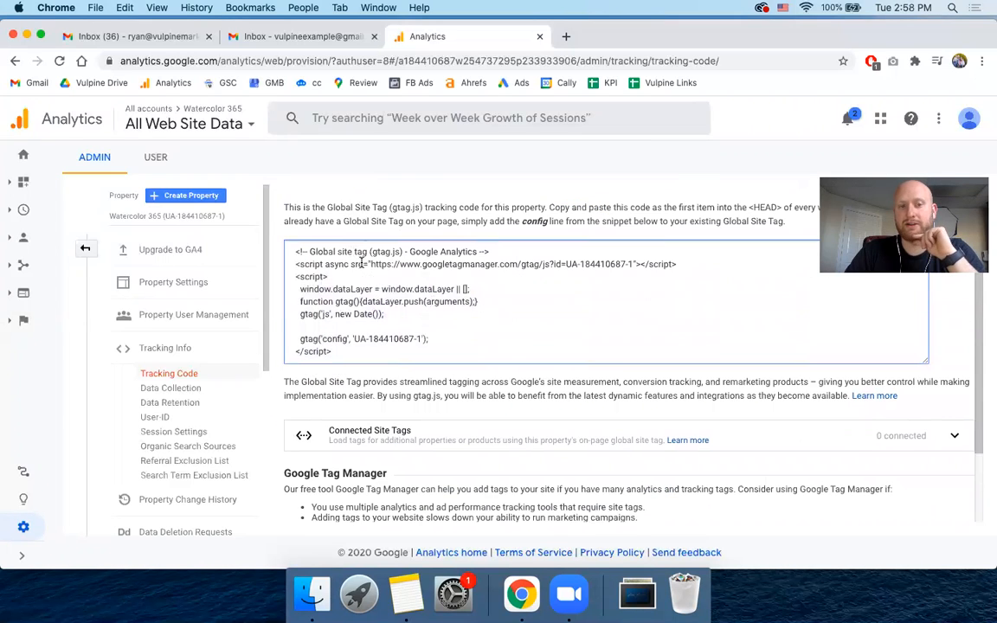
{"action": "scroll", "coordinate": [361, 263], "scroll_direction": "up", "scroll_amount": 3}
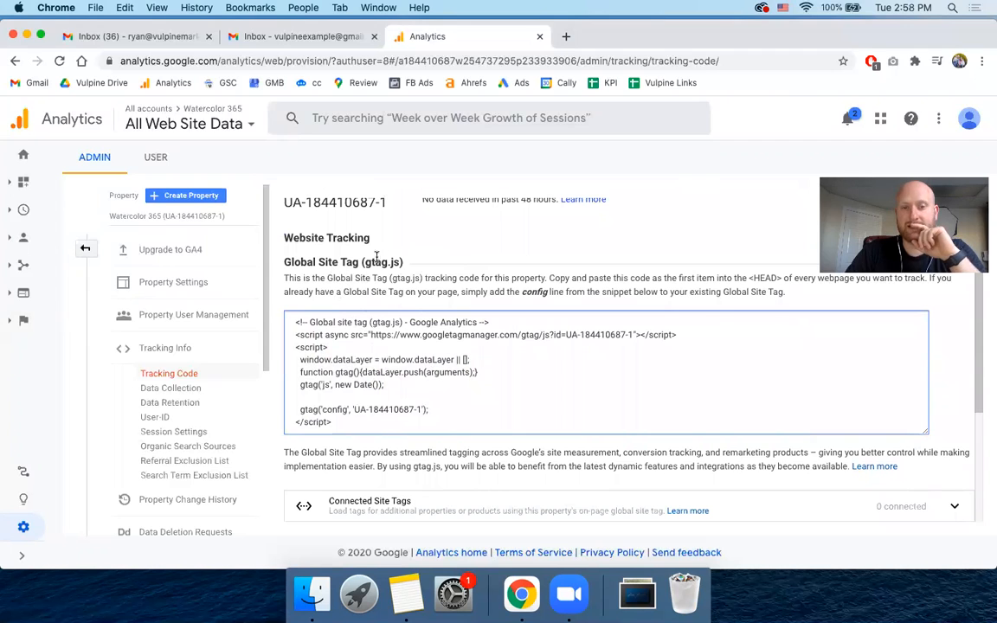
{"action": "scroll", "coordinate": [380, 275], "scroll_direction": "up", "scroll_amount": 1}
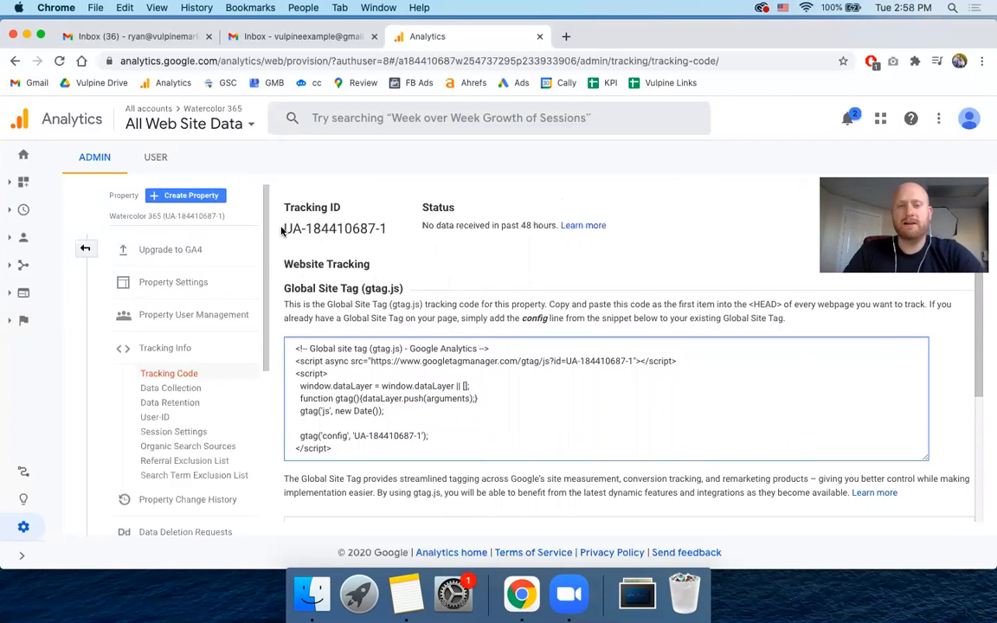
- Highlight the property's complete tracking ID above the Website Tracking section
{"action": "left_click", "coordinate": [306, 228]}
{"action": "left_click_drag", "start_coordinate": [384, 228], "coordinate": [282, 230]}
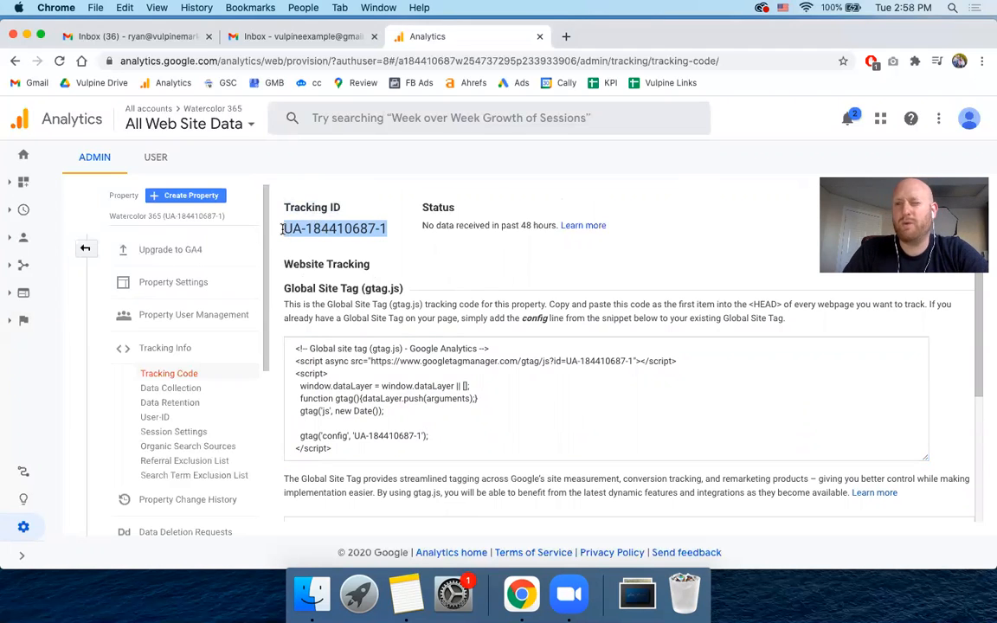
{"action": "triple_click", "coordinate": [301, 226]}
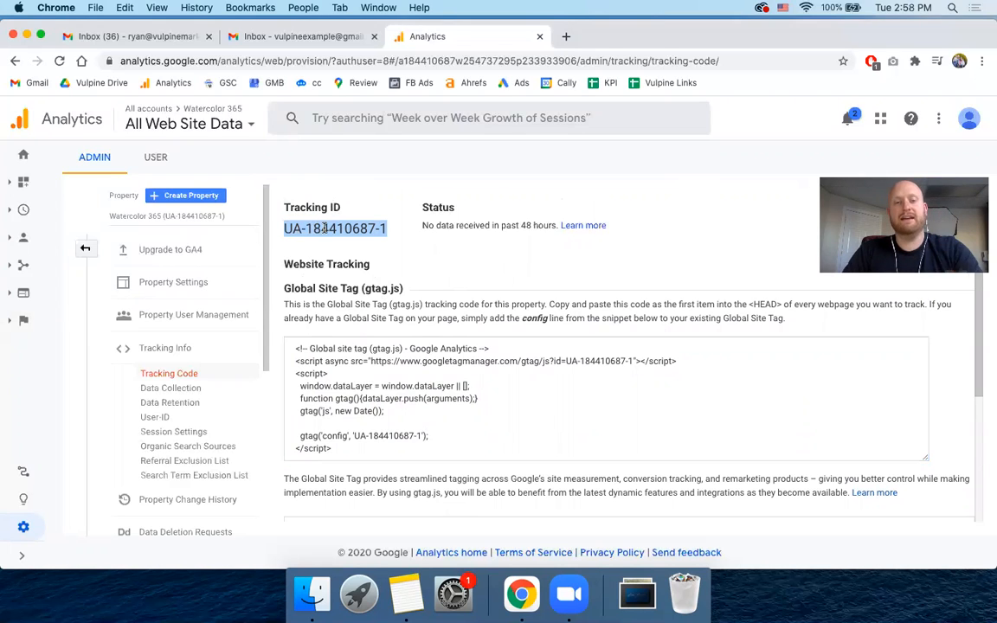
- Open the Watercolor 365 WordPress admin at watercolor365.com/wp-admin in a new browser tab
{"action": "left_click", "coordinate": [567, 37]}
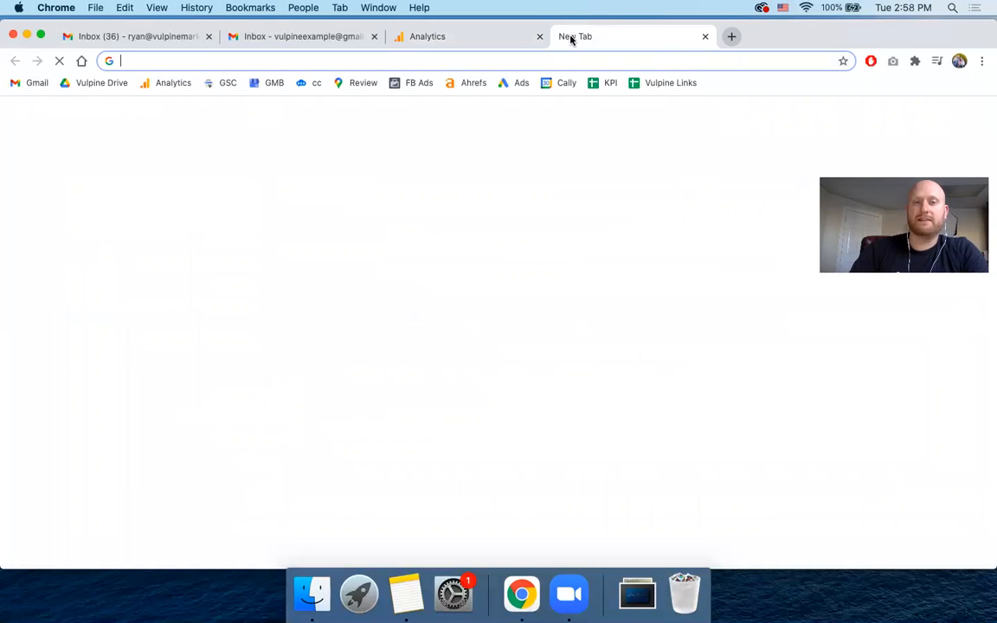
{"action": "type", "text": "water"}
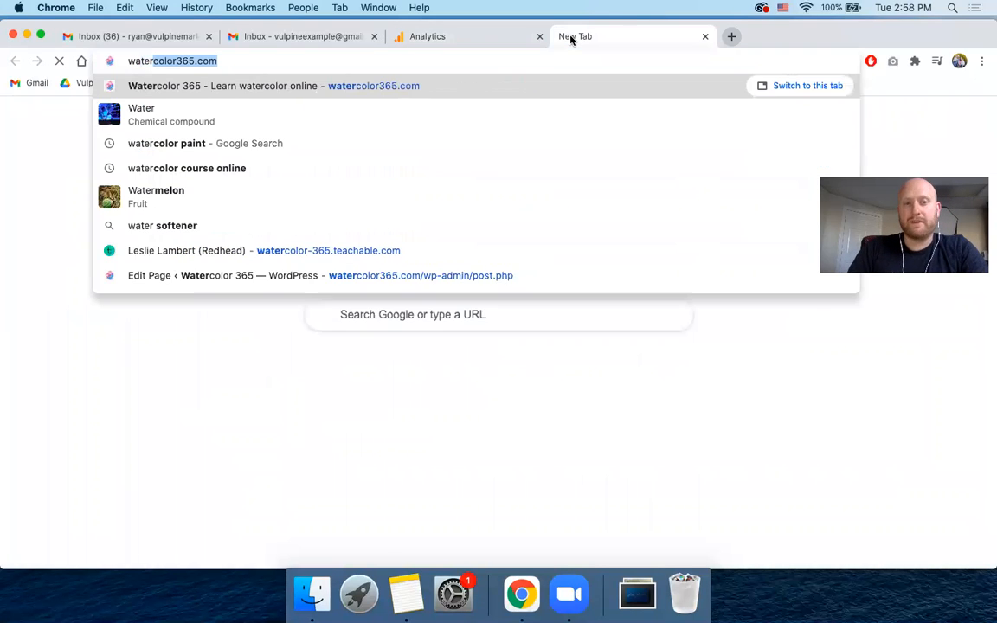
{"action": "key", "text": "Down"}
{"action": "key", "text": "Down"}
{"action": "key", "text": "Up"}
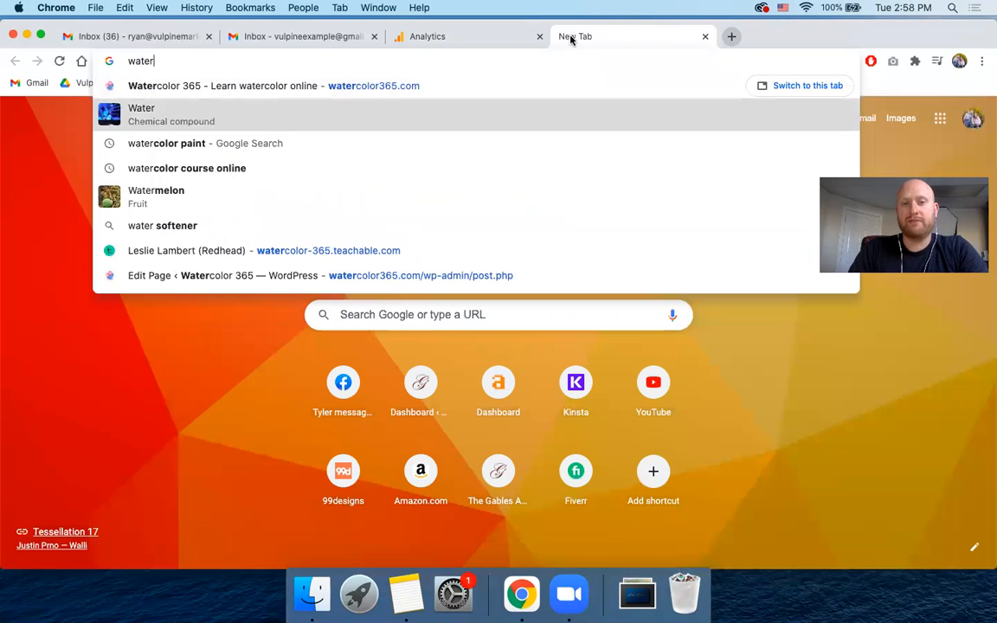
{"action": "key", "text": "Up"}
{"action": "key", "text": "Right"}
{"action": "type", "text": "/"}
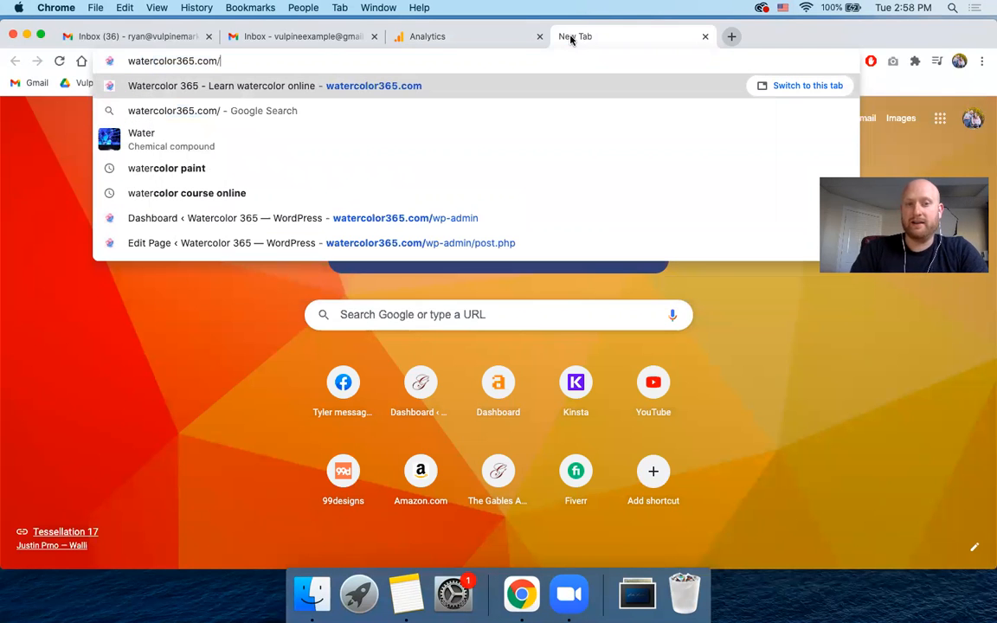
{"action": "type", "text": "wp-a"}
{"action": "key", "text": "Return"}
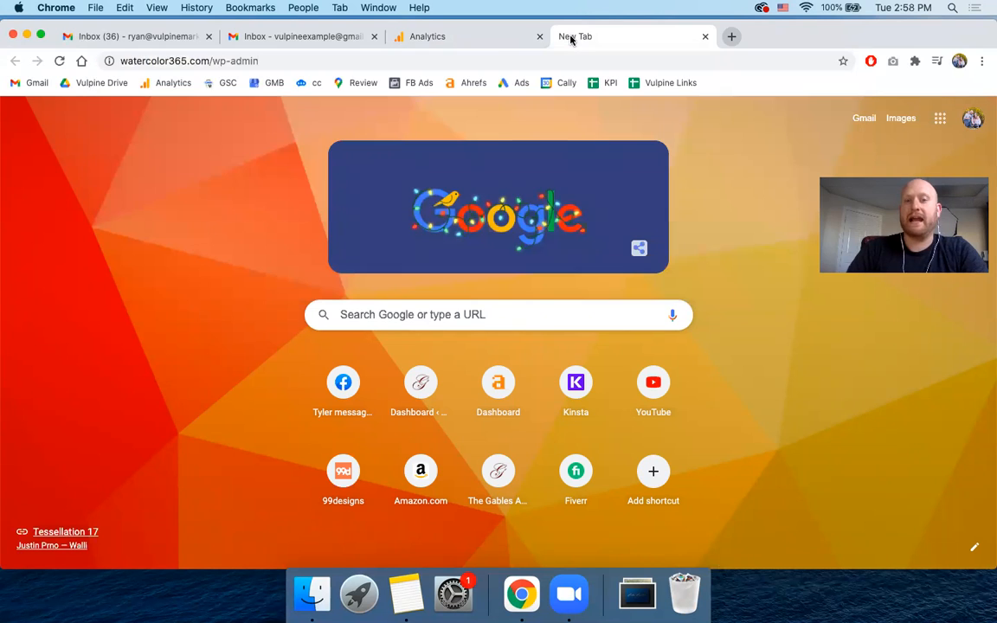
- Return to Google Analytics and select the entire Global Site Tag (gtag.js) snippet, from the opening comment to the closing script tag
{"action": "left_click", "coordinate": [494, 39]}
{"action": "scroll", "coordinate": [360, 297], "scroll_direction": "down", "scroll_amount": 5}
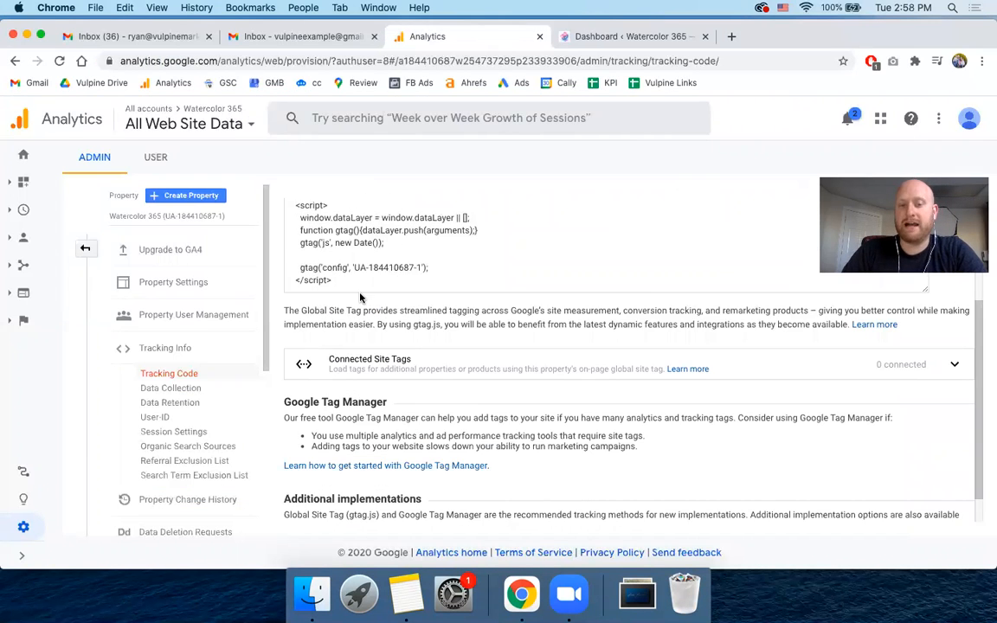
{"action": "scroll", "coordinate": [361, 297], "scroll_direction": "down", "scroll_amount": 1}
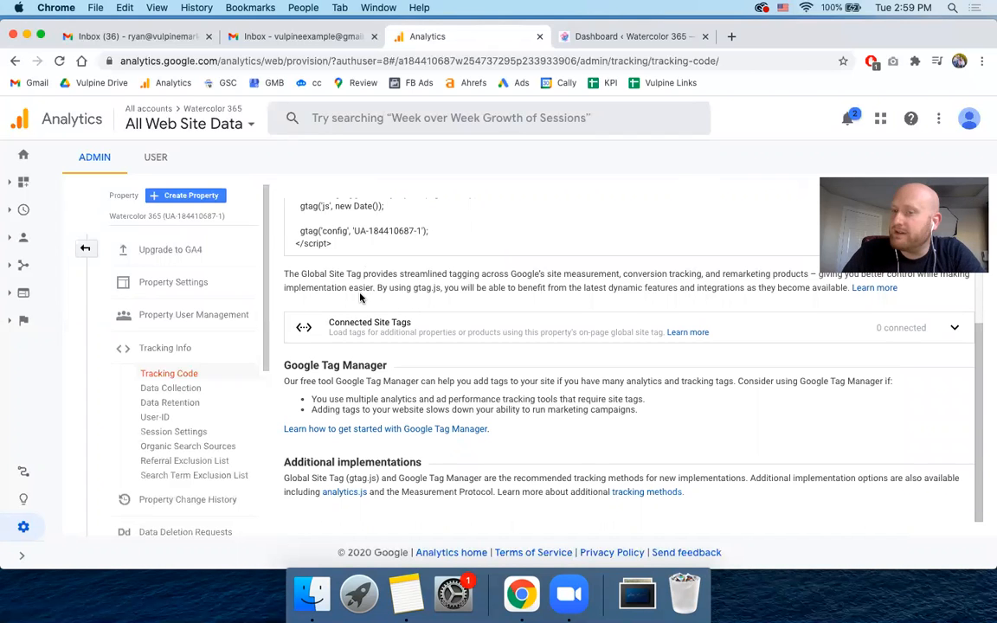
{"action": "scroll", "coordinate": [360, 297], "scroll_direction": "up", "scroll_amount": 6}
{"action": "scroll", "coordinate": [338, 369], "scroll_direction": "down", "scroll_amount": 1}
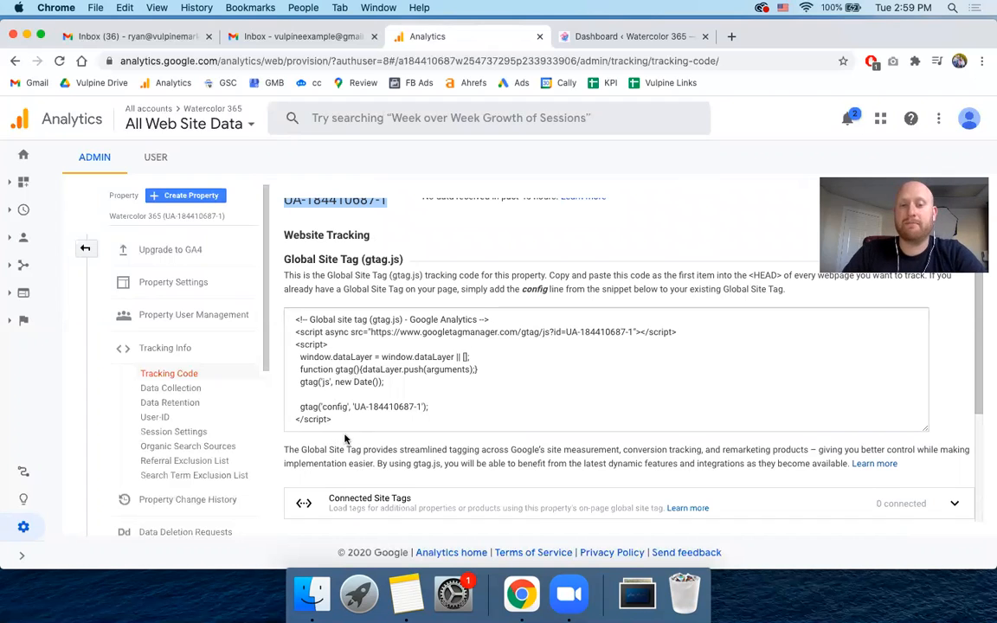
{"action": "left_click_drag", "start_coordinate": [334, 421], "coordinate": [283, 314]}
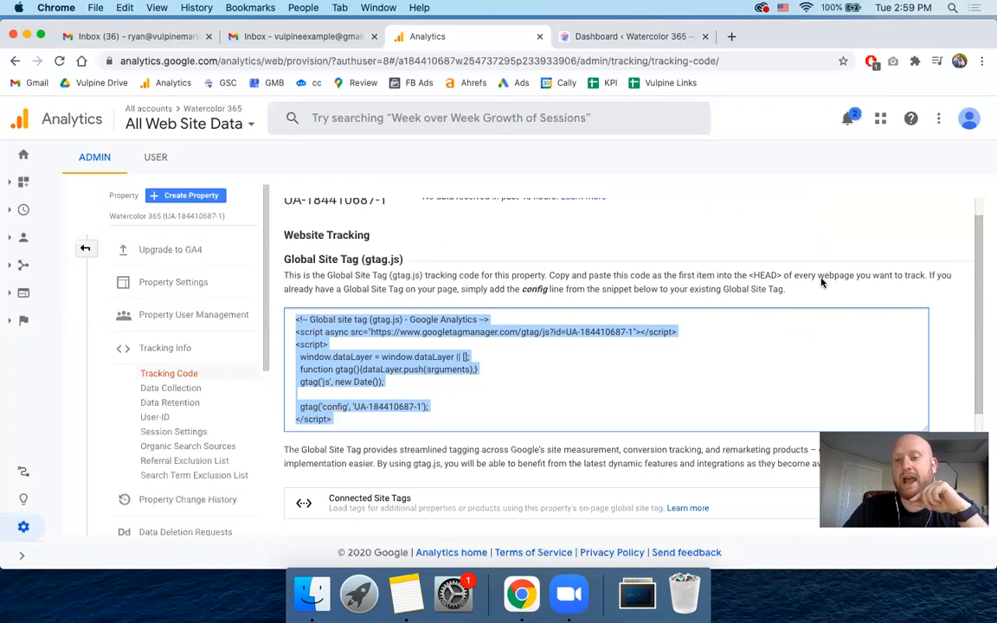
- Switch to the Watercolor 365 WordPress dashboard and open the Theme Editor
{"action": "left_click", "coordinate": [593, 37]}
{"action": "scroll", "coordinate": [123, 224], "scroll_direction": "down", "scroll_amount": 2}
{"action": "scroll", "coordinate": [123, 224], "scroll_direction": "up", "scroll_amount": 2}
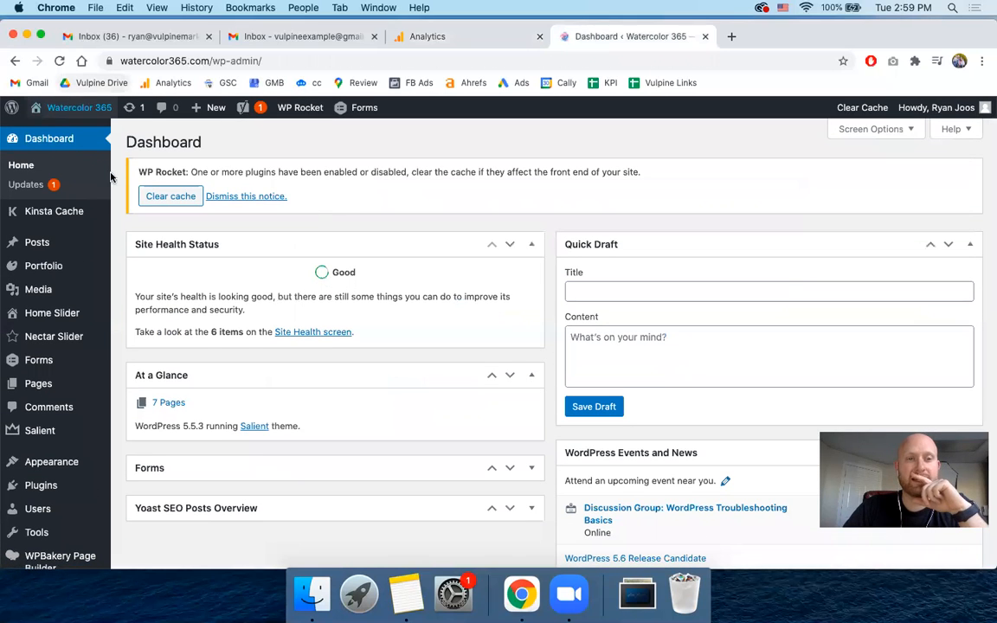
{"action": "scroll", "coordinate": [113, 230], "scroll_direction": "down", "scroll_amount": 3}
{"action": "scroll", "coordinate": [113, 230], "scroll_direction": "up", "scroll_amount": 3}
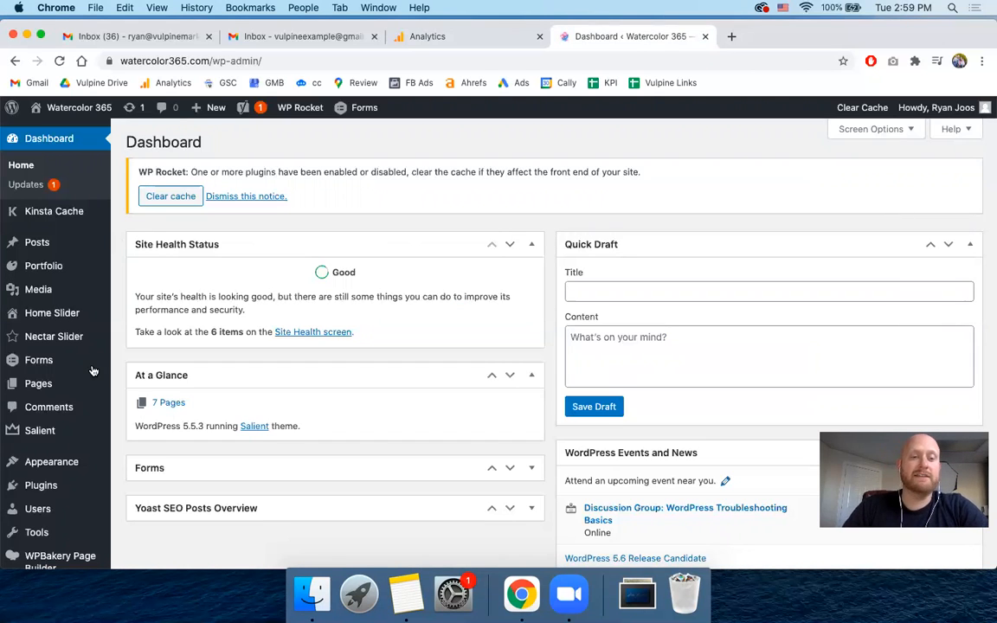
{"action": "mouse_move", "coordinate": [77, 461]}
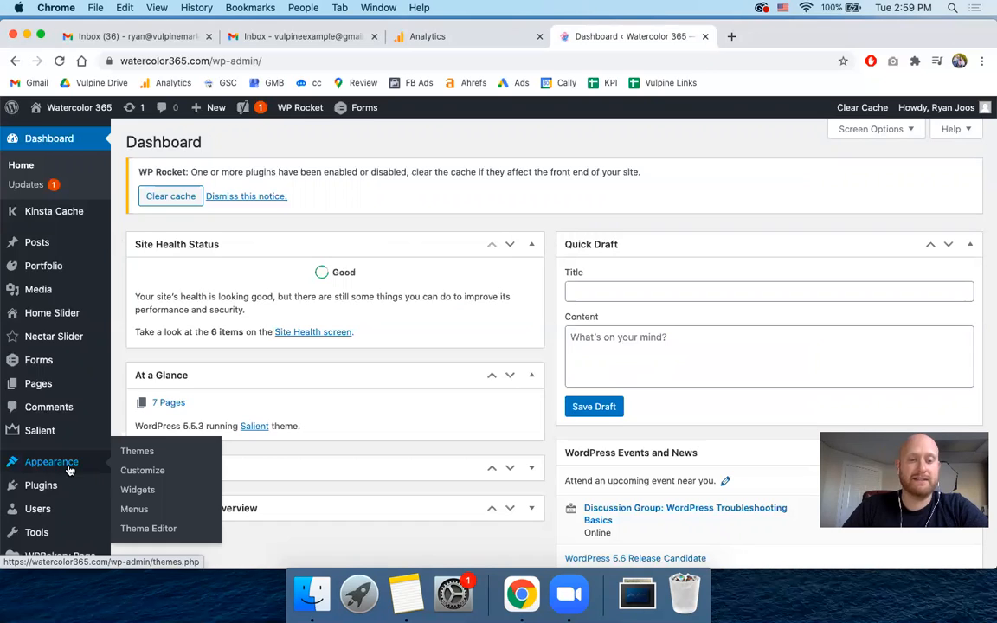
{"action": "left_click", "coordinate": [137, 529]}
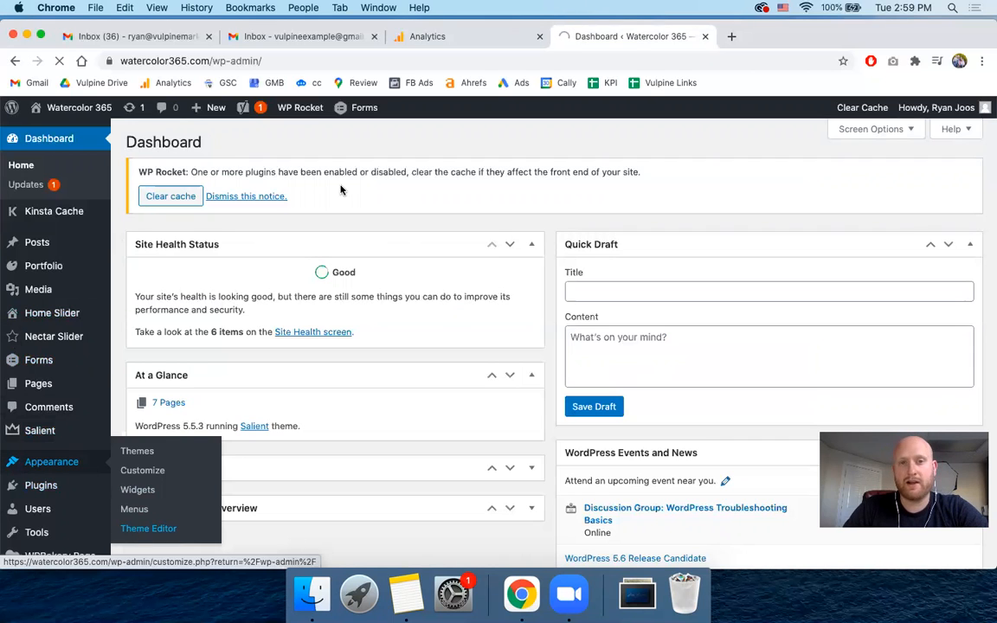
{"action": "left_click", "coordinate": [463, 39]}
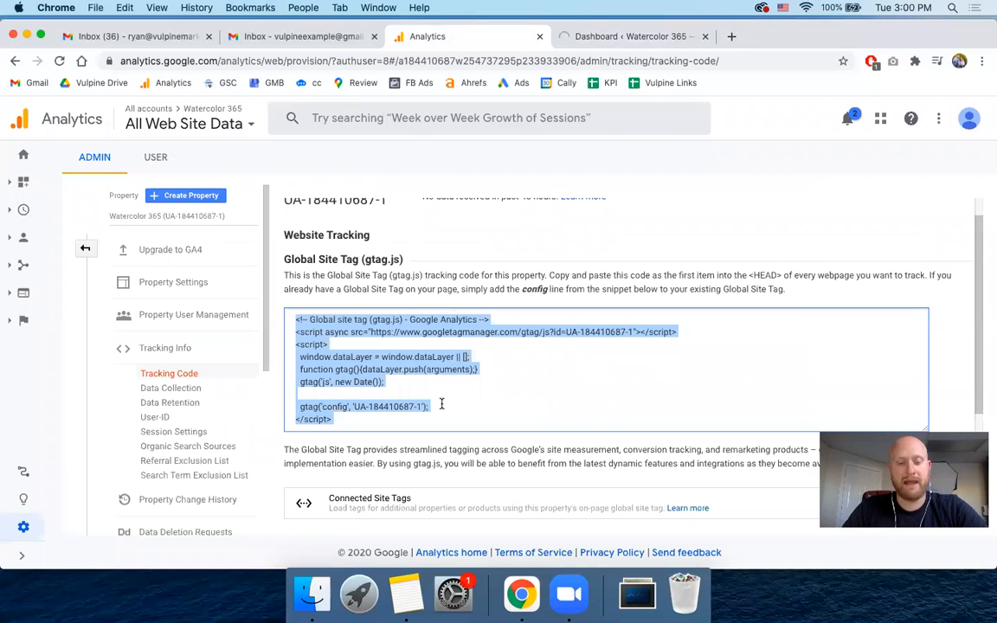
{"action": "left_click", "coordinate": [651, 36]}
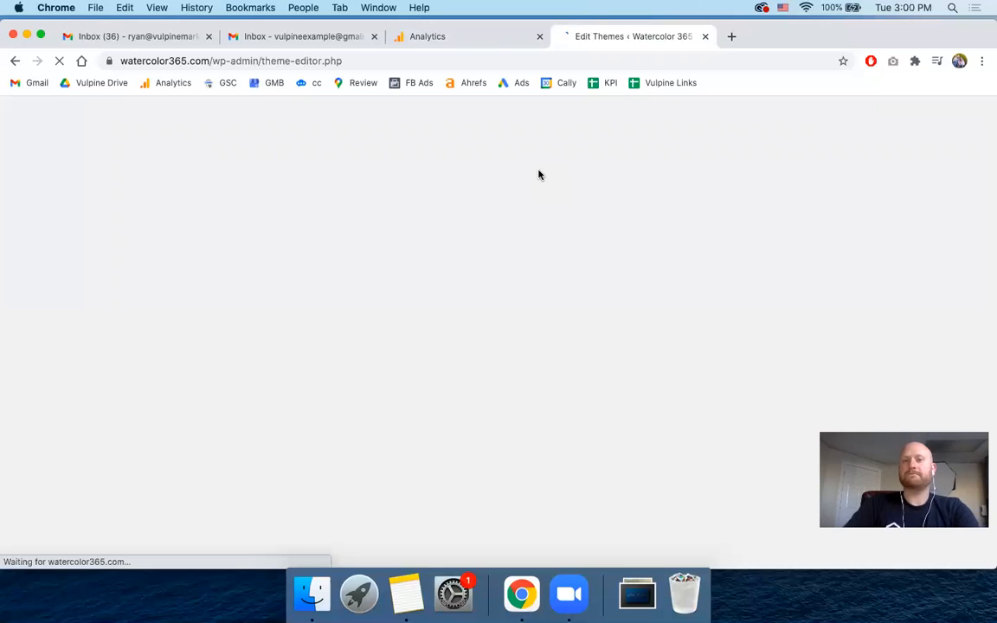
- Switch to Google Analytics and highlight the Global Site Tag instructions about placing the code in the <HEAD> of every webpage
{"action": "left_click", "coordinate": [490, 47]}
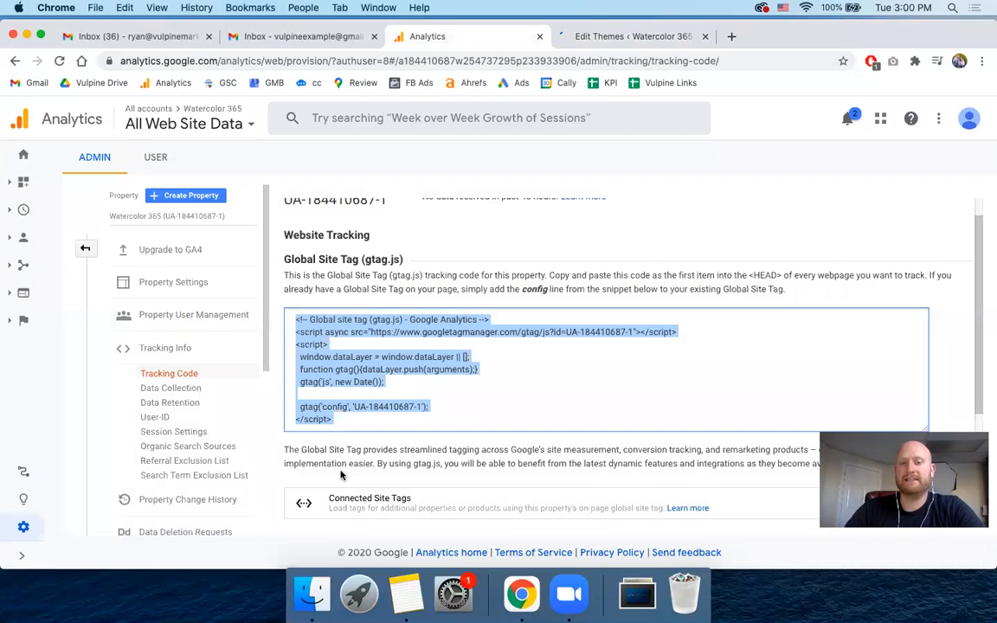
{"action": "scroll", "coordinate": [341, 474], "scroll_direction": "down", "scroll_amount": 2}
{"action": "scroll", "coordinate": [584, 344], "scroll_direction": "up", "scroll_amount": 3}
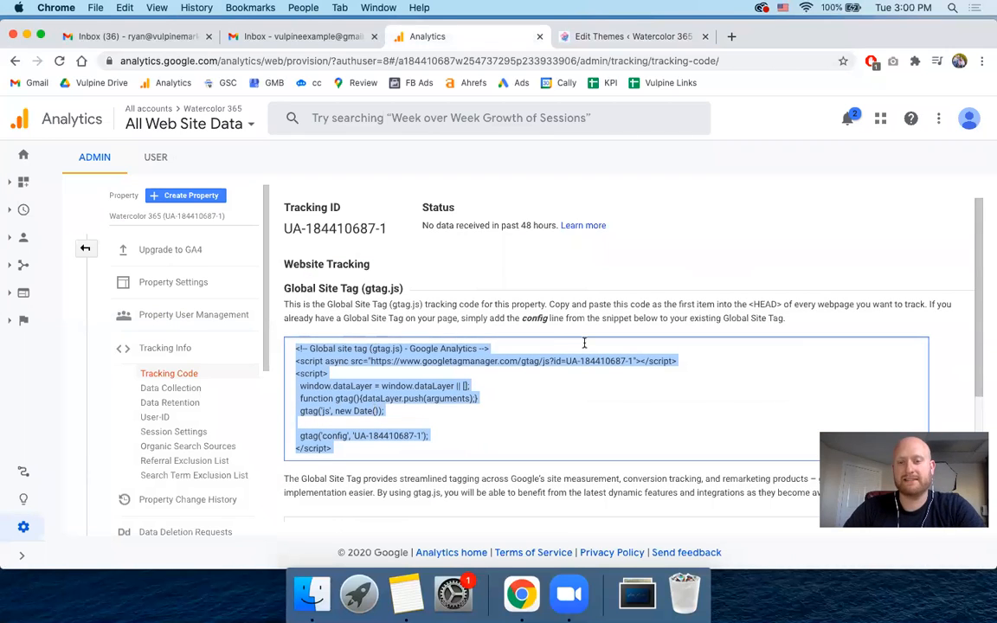
{"action": "triple_click", "coordinate": [753, 303]}
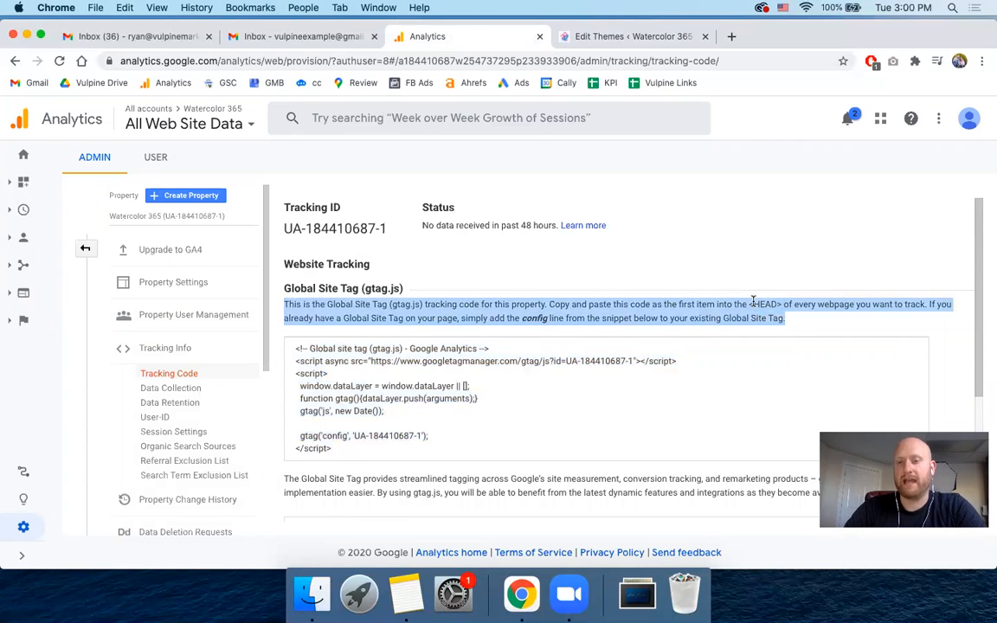
- Return to the WordPress Theme Editor and open the Salient theme's Theme Header file (header.php)
{"action": "left_click", "coordinate": [620, 39]}
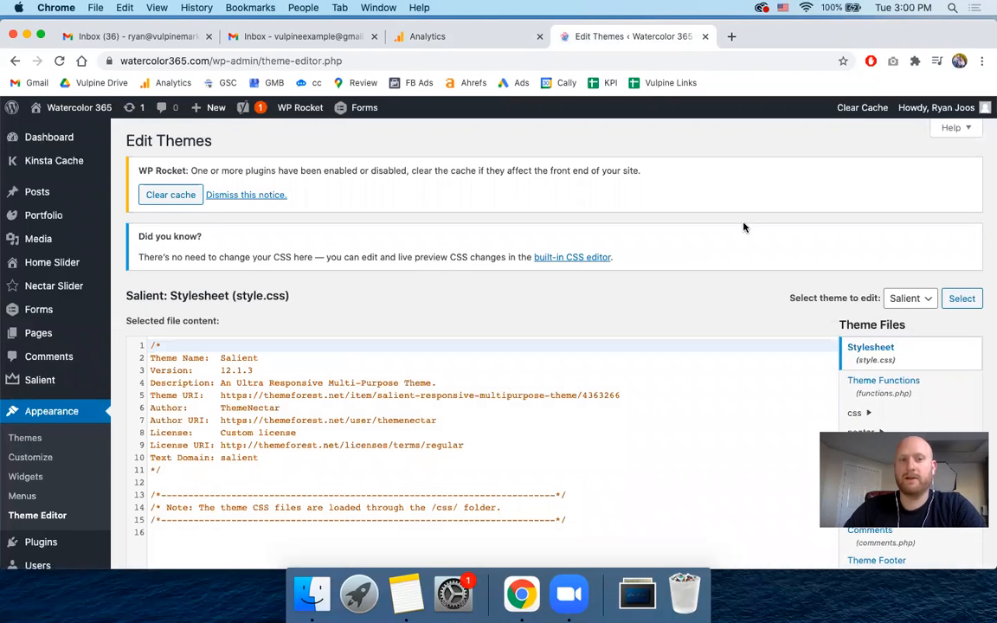
{"action": "scroll", "coordinate": [762, 226], "scroll_direction": "down", "scroll_amount": 1}
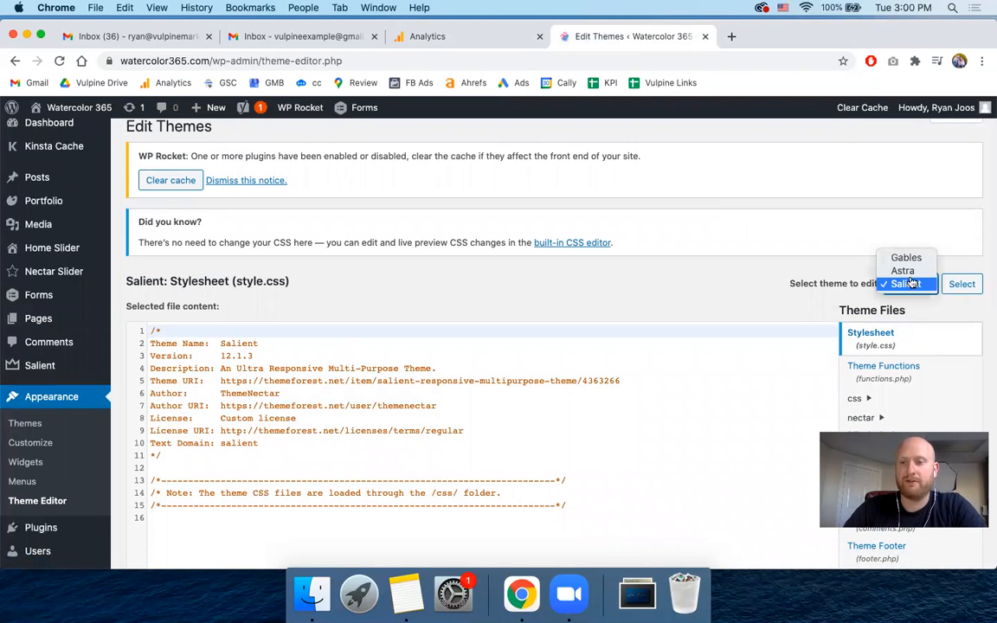
{"action": "left_click", "coordinate": [819, 300]}
{"action": "scroll", "coordinate": [819, 300], "scroll_direction": "down", "scroll_amount": 4}
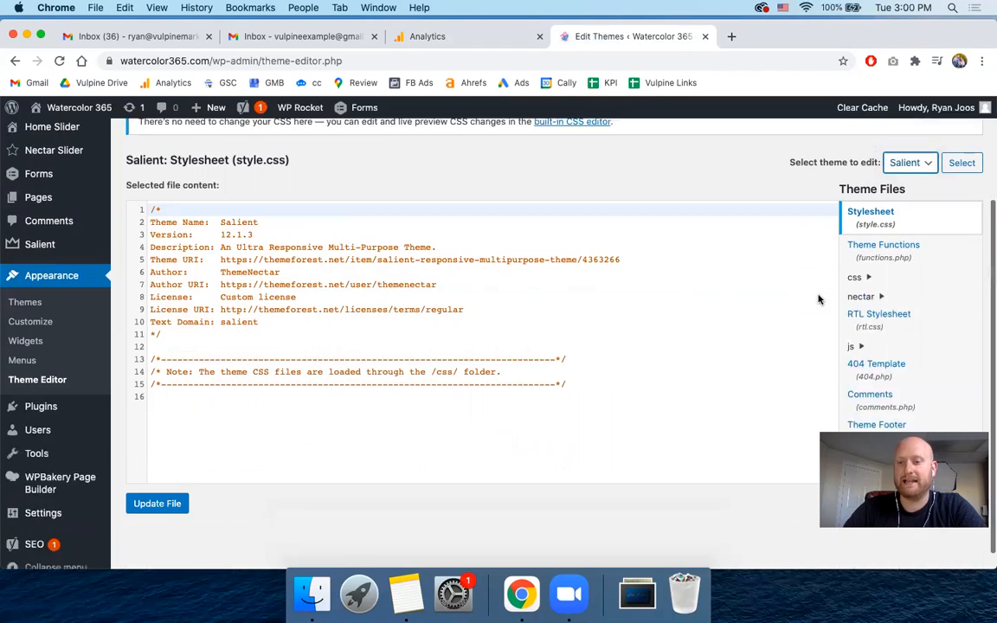
{"action": "scroll", "coordinate": [900, 312], "scroll_direction": "down", "scroll_amount": 2}
{"action": "scroll", "coordinate": [900, 311], "scroll_direction": "down", "scroll_amount": 3}
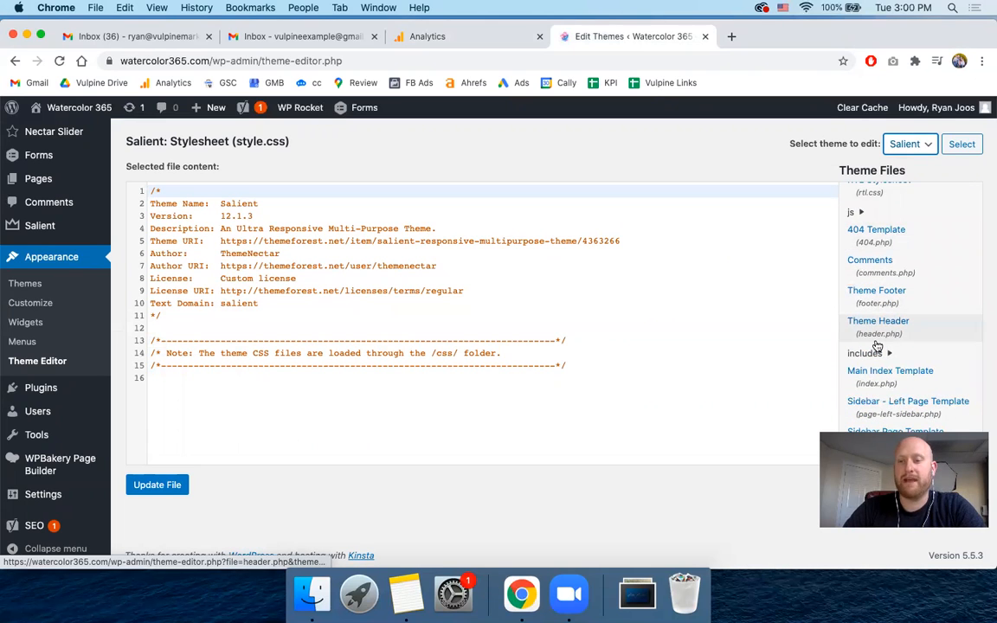
{"action": "left_click", "coordinate": [881, 335]}
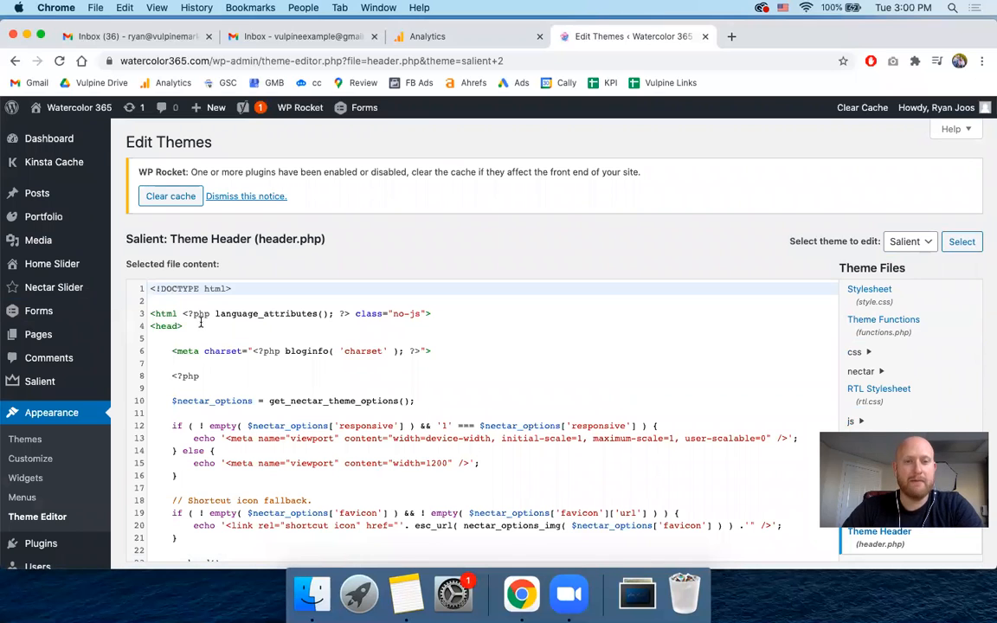
- Recheck the Global Site Tag placement instructions in Google Analytics and go back to header.php in the Theme Editor
{"action": "left_click", "coordinate": [444, 39]}
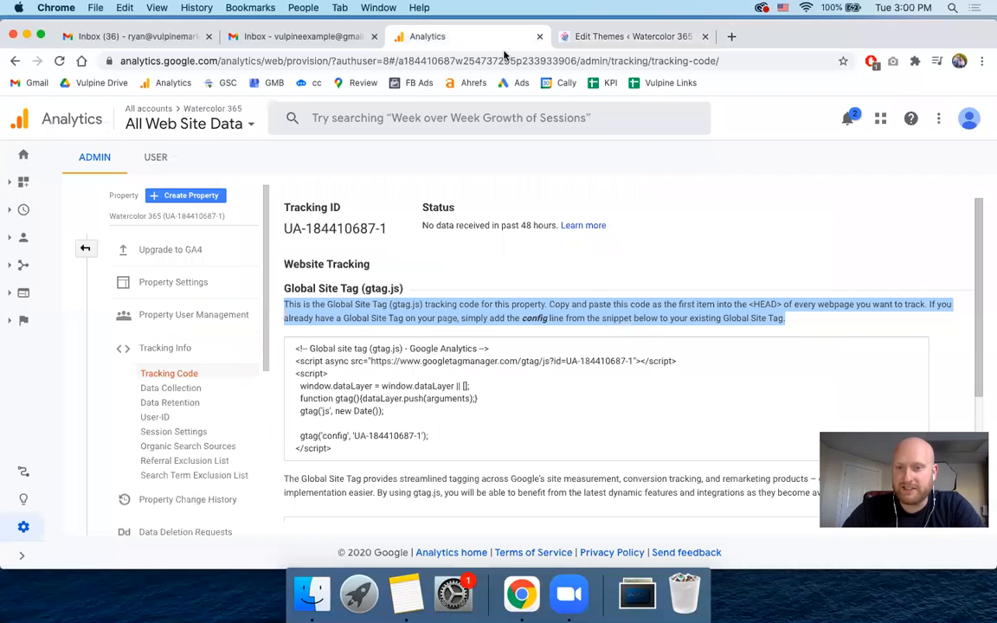
{"action": "left_click", "coordinate": [627, 305]}
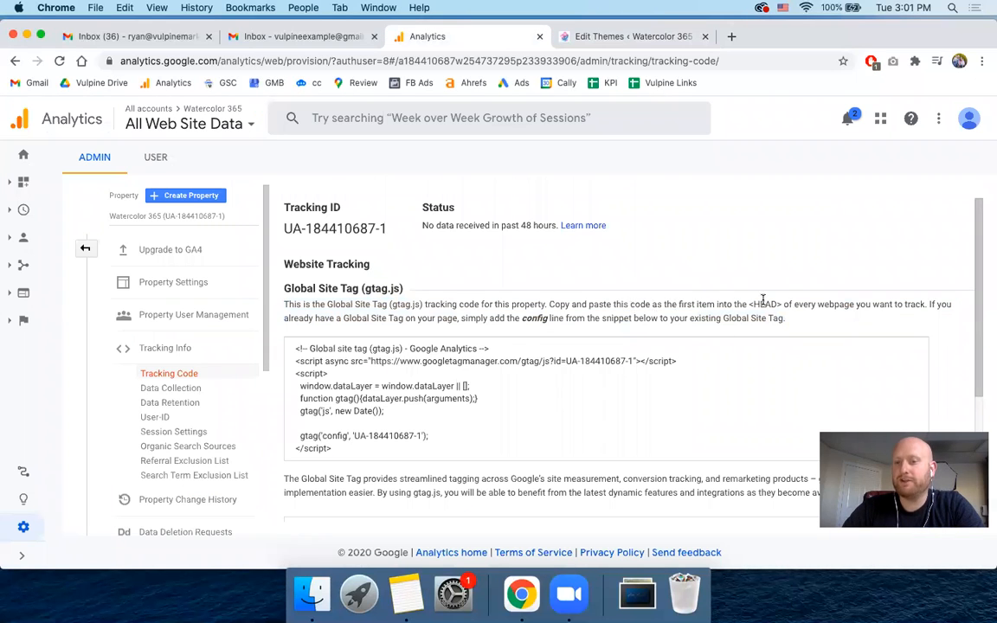
{"action": "left_click", "coordinate": [620, 36]}
{"action": "scroll", "coordinate": [225, 313], "scroll_direction": "down", "scroll_amount": 2}
{"action": "scroll", "coordinate": [208, 320], "scroll_direction": "up", "scroll_amount": 2}
- Search header.php for "<head>" and locate both the opening <head> and closing </head> tags
{"action": "left_click", "coordinate": [194, 325]}
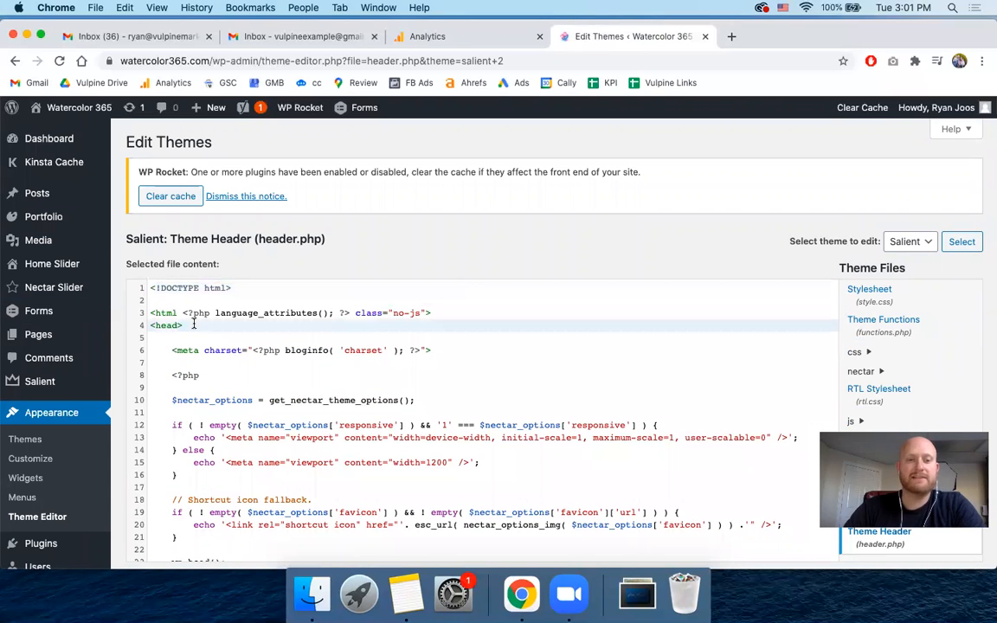
{"action": "triple_click", "coordinate": [163, 324]}
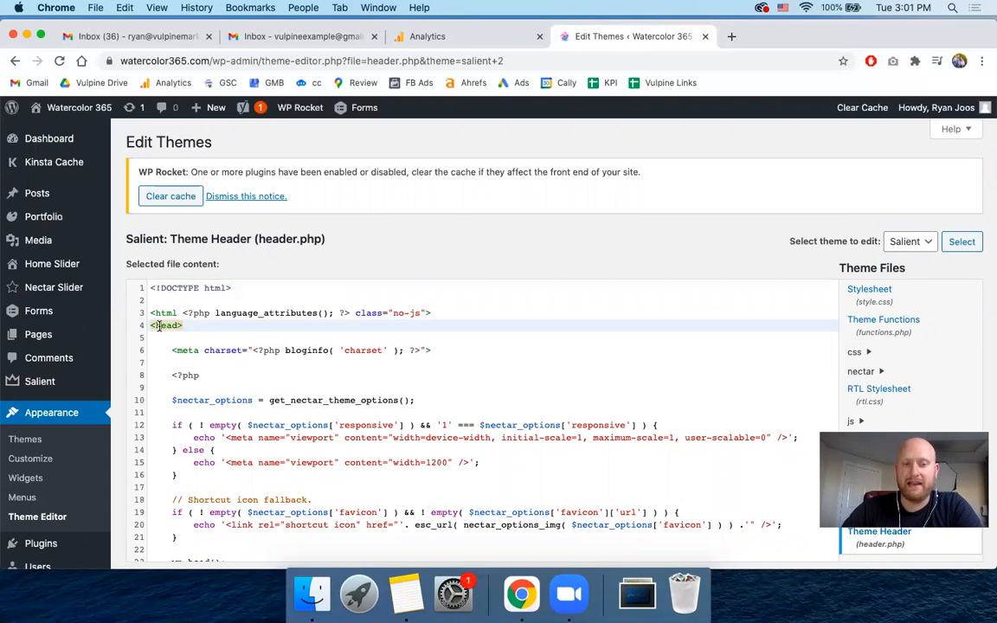
{"action": "key", "text": "super+f"}
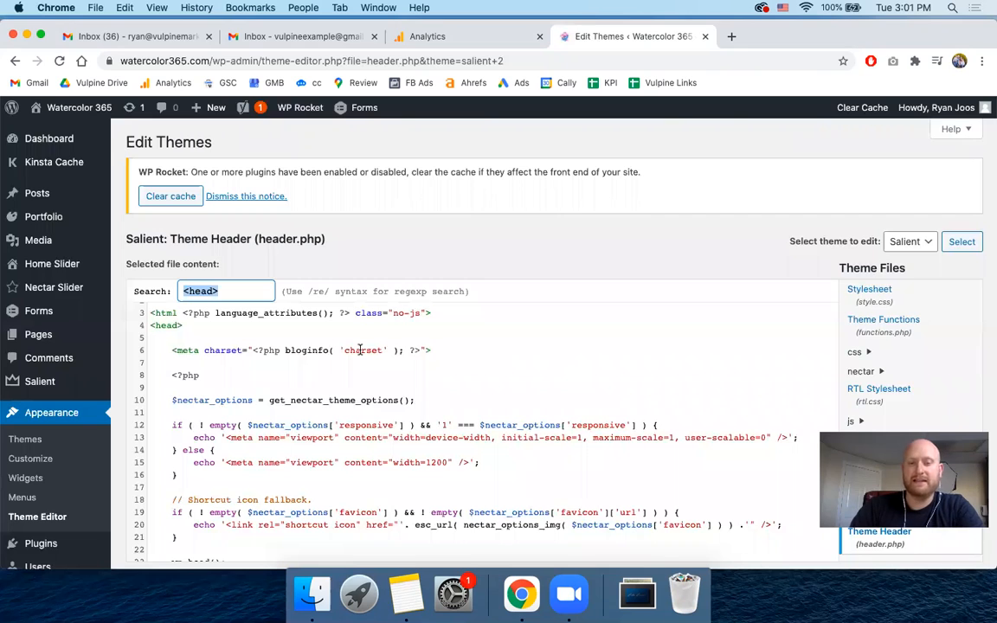
{"action": "type", "text": "<h"}
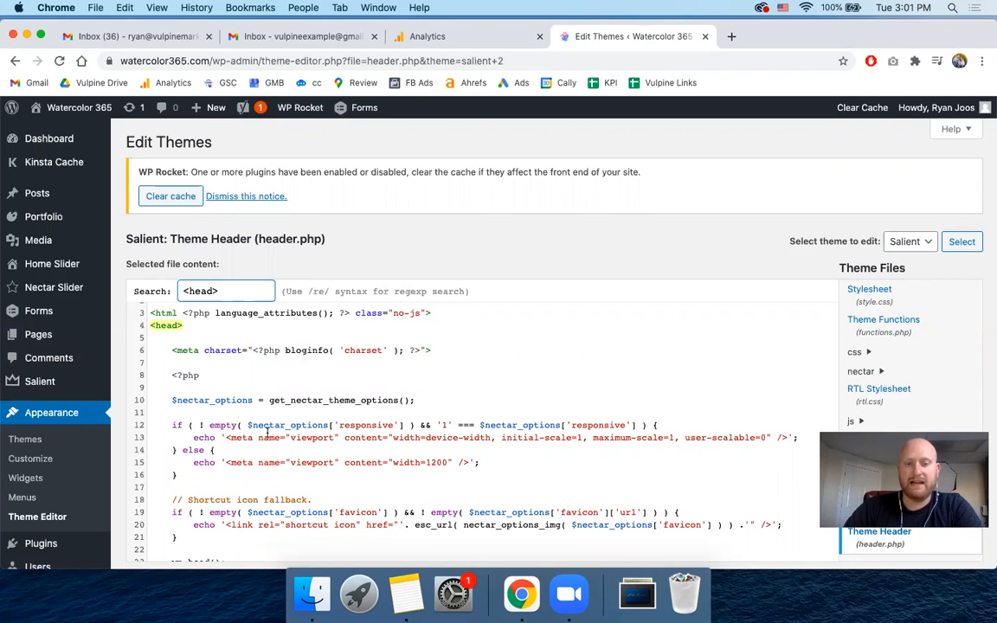
{"action": "scroll", "coordinate": [267, 433], "scroll_direction": "down", "scroll_amount": 5}
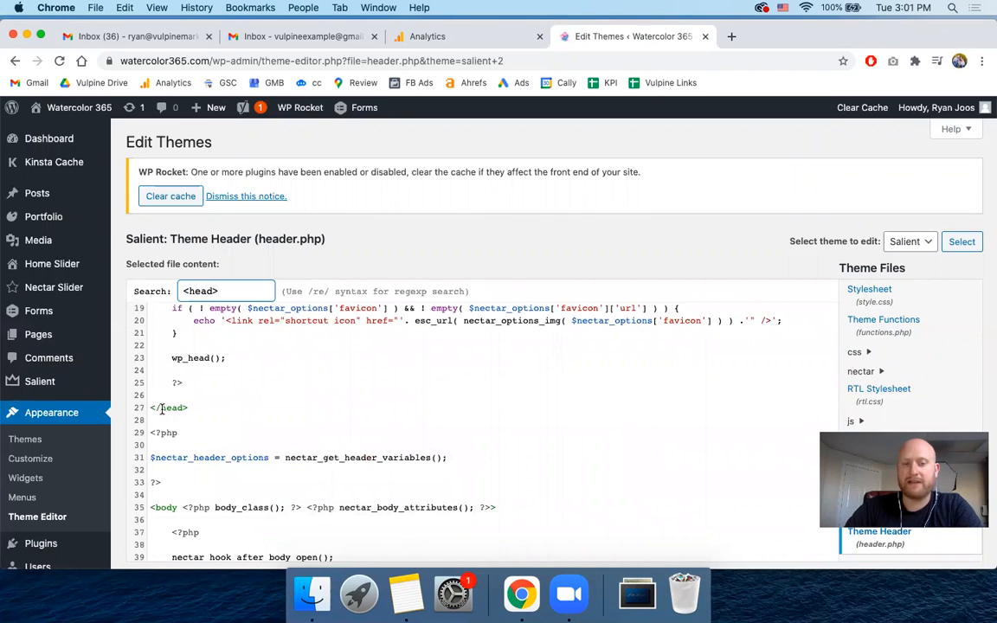
{"action": "key", "text": "Return"}
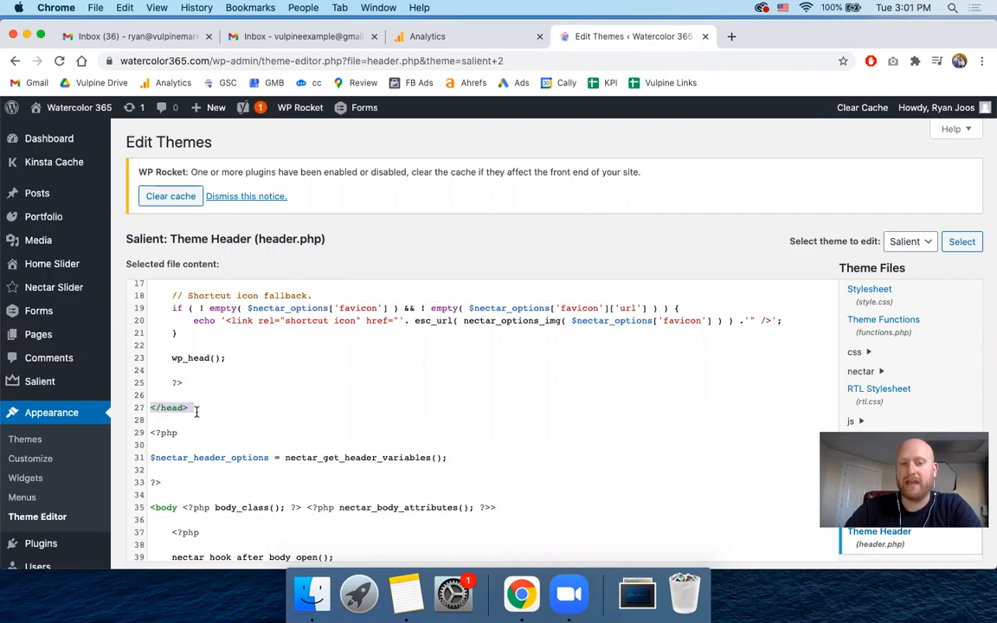
{"action": "scroll", "coordinate": [170, 413], "scroll_direction": "up", "scroll_amount": 5}
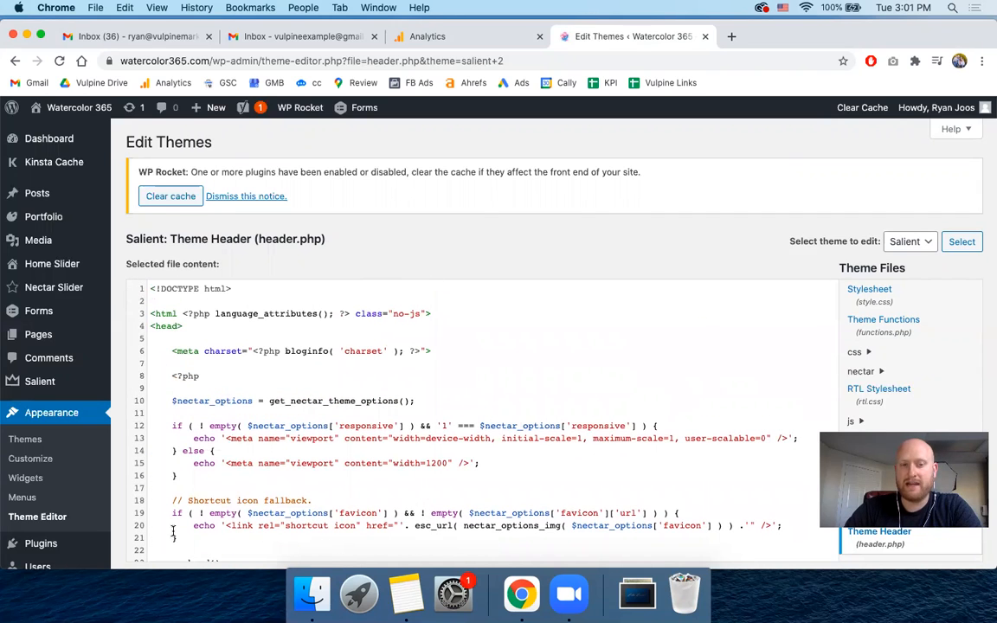
- Insert a new line directly below the opening <head> tag and paste the copied Global Site Tag (gtag.js) snippet there
{"action": "left_click", "coordinate": [190, 328]}
{"action": "key", "text": "Return"}
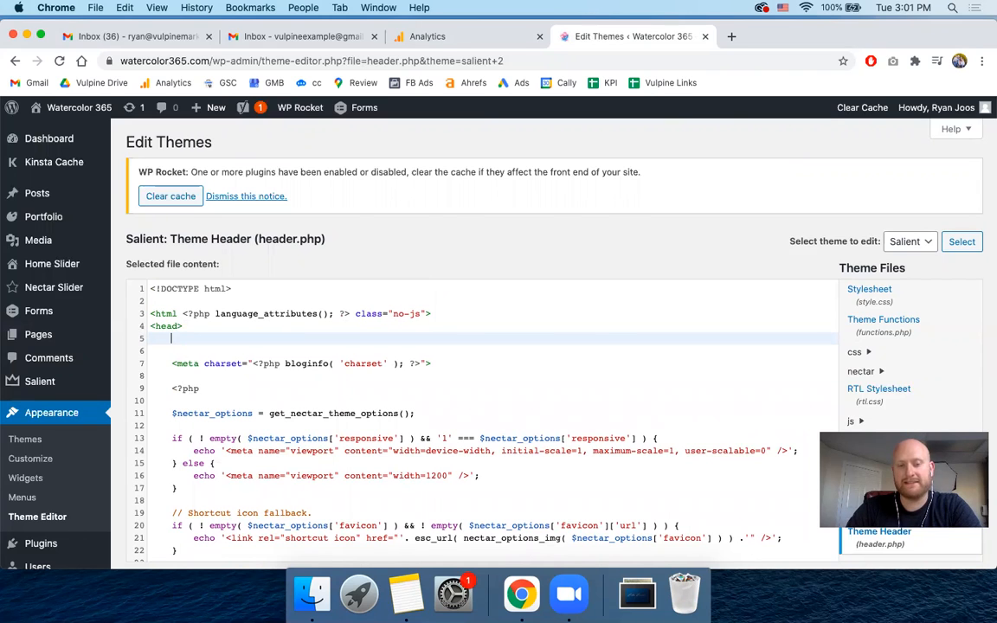
{"action": "key", "text": "super+v"}
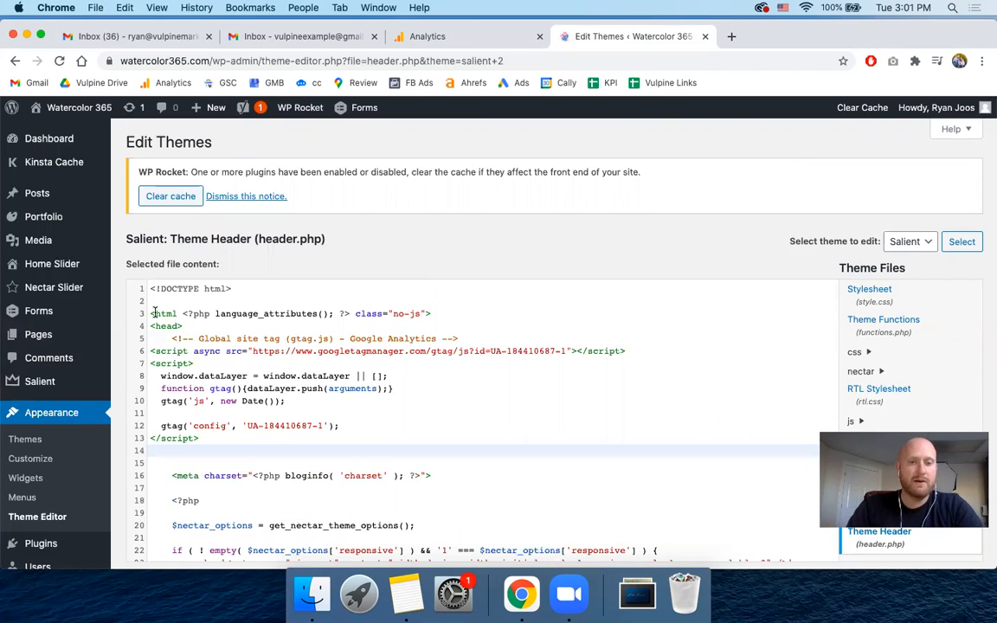
- Indent the pasted tracking code's script tags and inner lines to align with the Global Site Tag comment
{"action": "left_click", "coordinate": [149, 351]}
{"action": "key", "text": "Tab"}
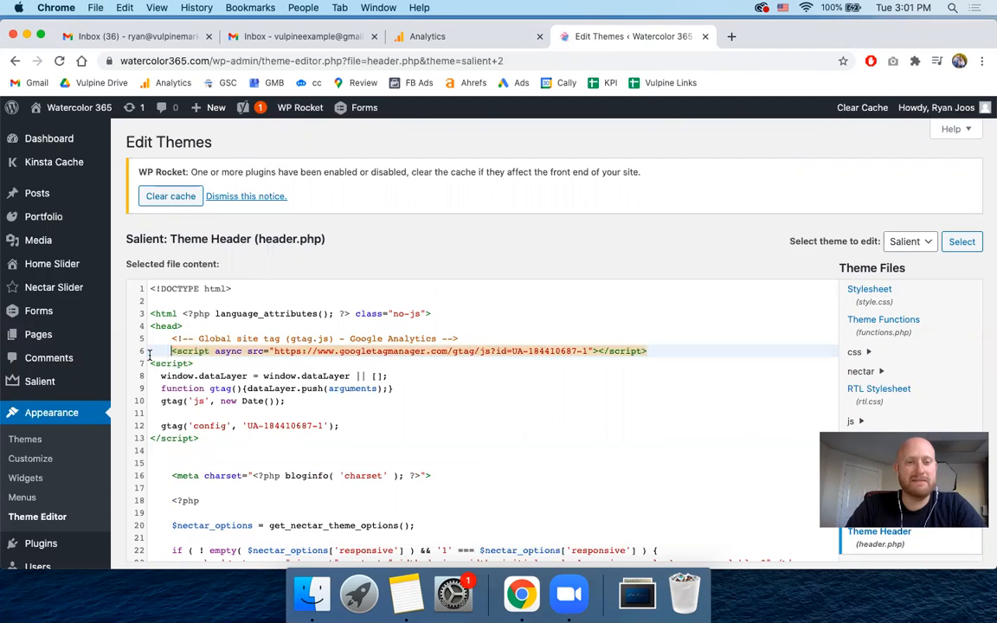
{"action": "left_click", "coordinate": [150, 363]}
{"action": "key", "text": "Tab"}
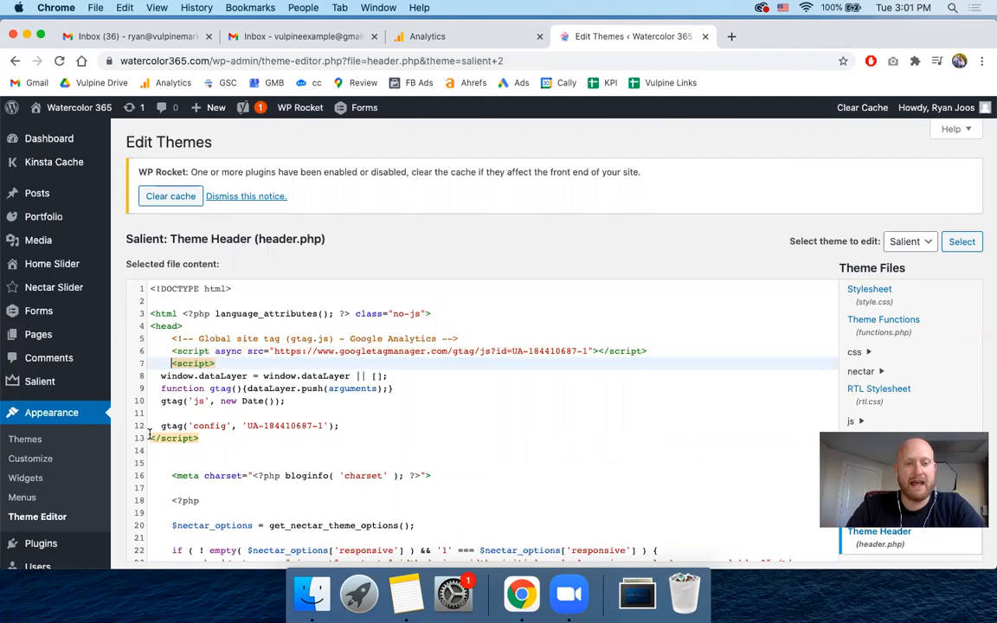
{"action": "left_click", "coordinate": [149, 438]}
{"action": "key", "text": "Tab"}
{"action": "left_click", "coordinate": [159, 375]}
{"action": "key", "text": "Tab"}
{"action": "left_click", "coordinate": [159, 388]}
{"action": "key", "text": "Tab"}
{"action": "left_click", "coordinate": [160, 401]}
{"action": "key", "text": "Tab"}
{"action": "left_click", "coordinate": [160, 425]}
{"action": "key", "text": "Tab"}
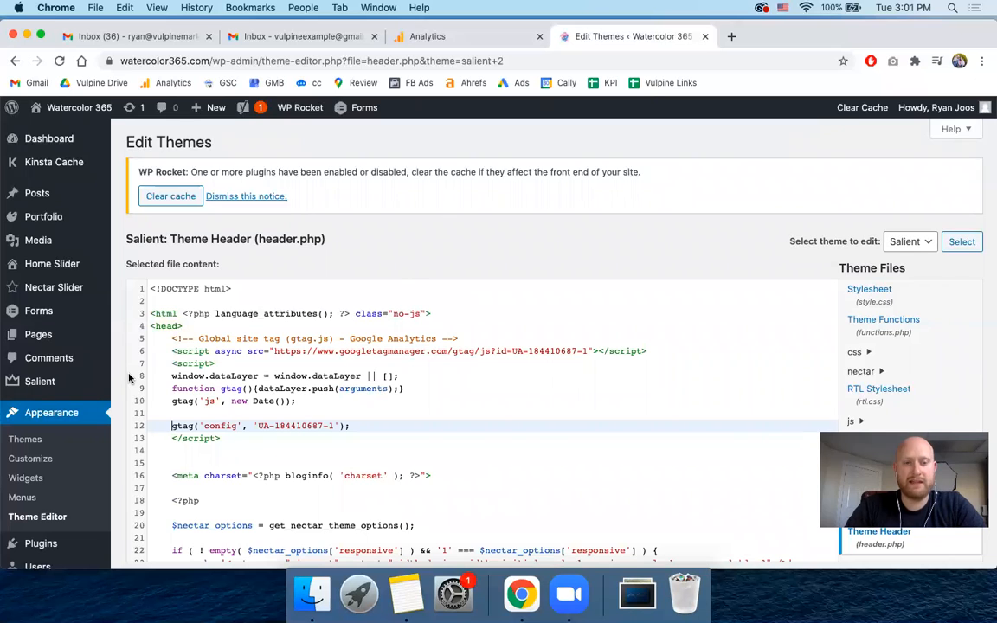
- Save the edited header.php file to the Salient theme
{"action": "scroll", "coordinate": [129, 378], "scroll_direction": "down", "scroll_amount": 5}
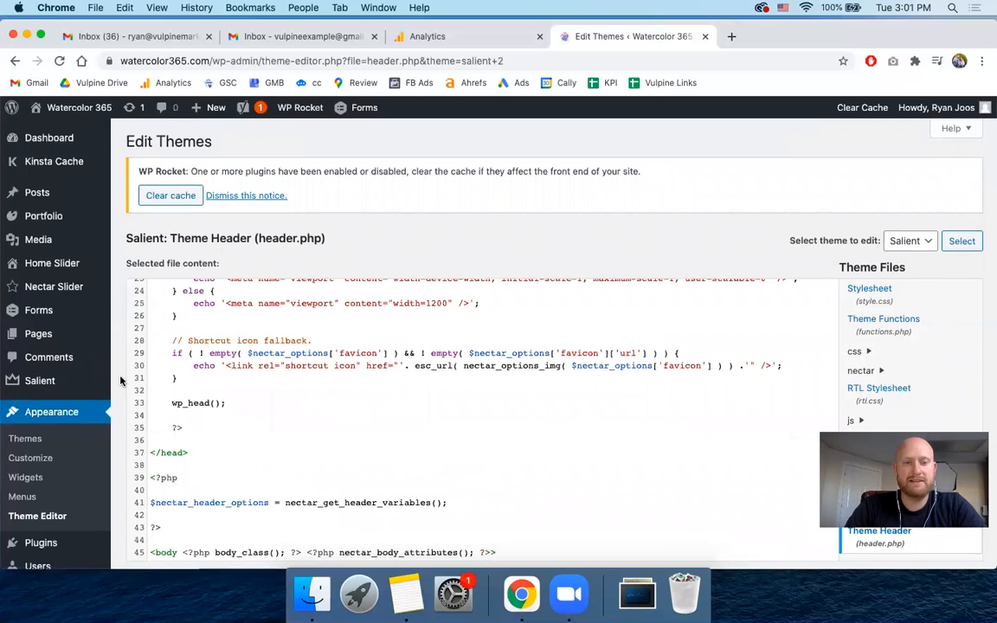
{"action": "scroll", "coordinate": [122, 381], "scroll_direction": "down", "scroll_amount": 4}
{"action": "left_click", "coordinate": [157, 455]}
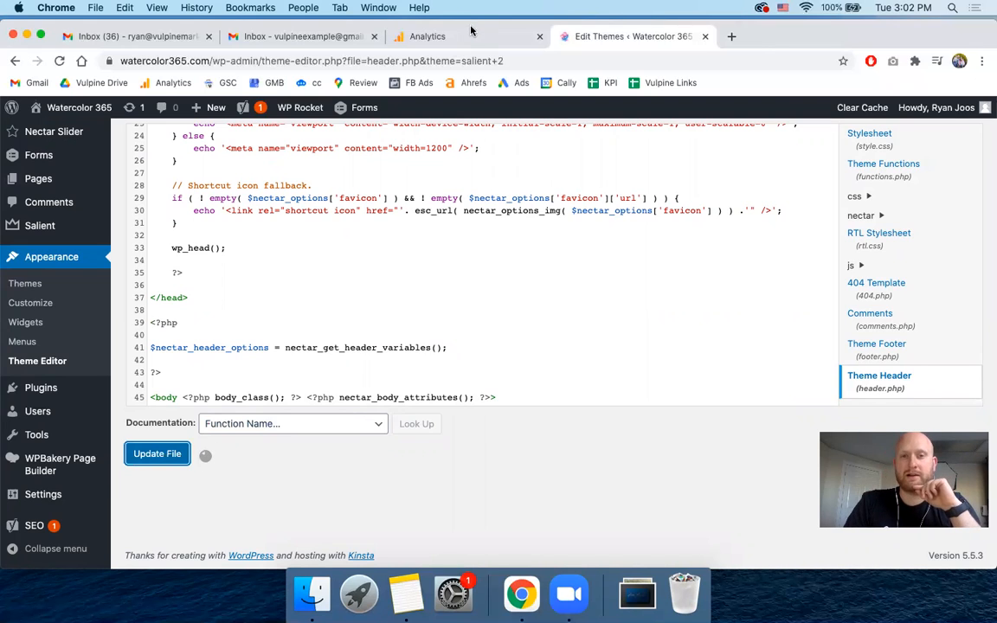
{"action": "mouse_move", "coordinate": [757, 44]}
{"action": "left_mouse_down"}
{"action": "mouse_move", "coordinate": [750, 81]}
{"action": "mouse_move", "coordinate": [760, 42]}
{"action": "left_mouse_up"}
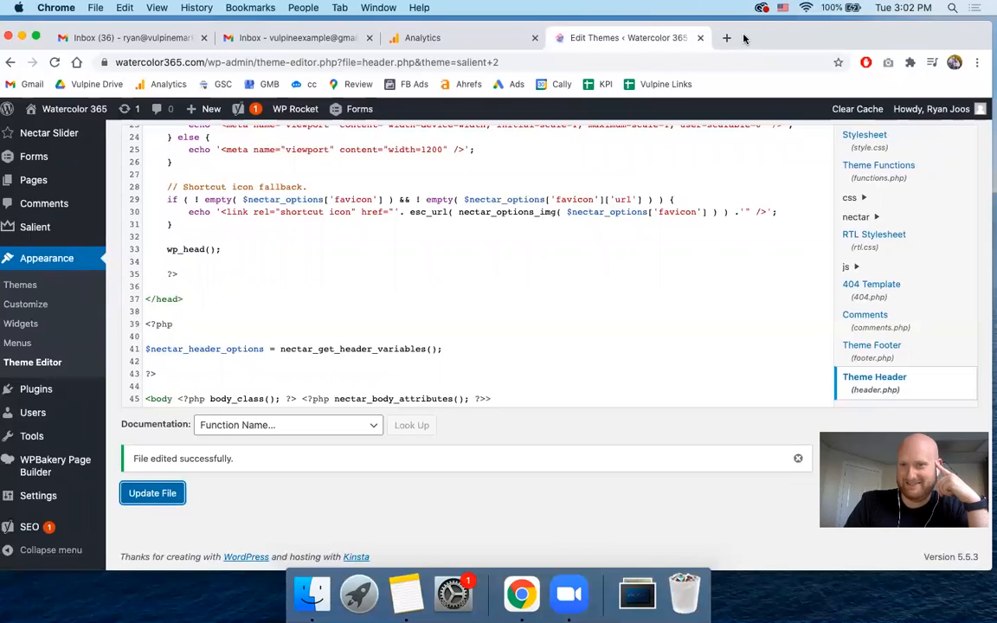
{"action": "left_click_drag", "start_coordinate": [669, 29], "coordinate": [668, 36]}
{"action": "left_click_drag", "start_coordinate": [743, 60], "coordinate": [790, 35]}
{"action": "left_click", "coordinate": [423, 67]}
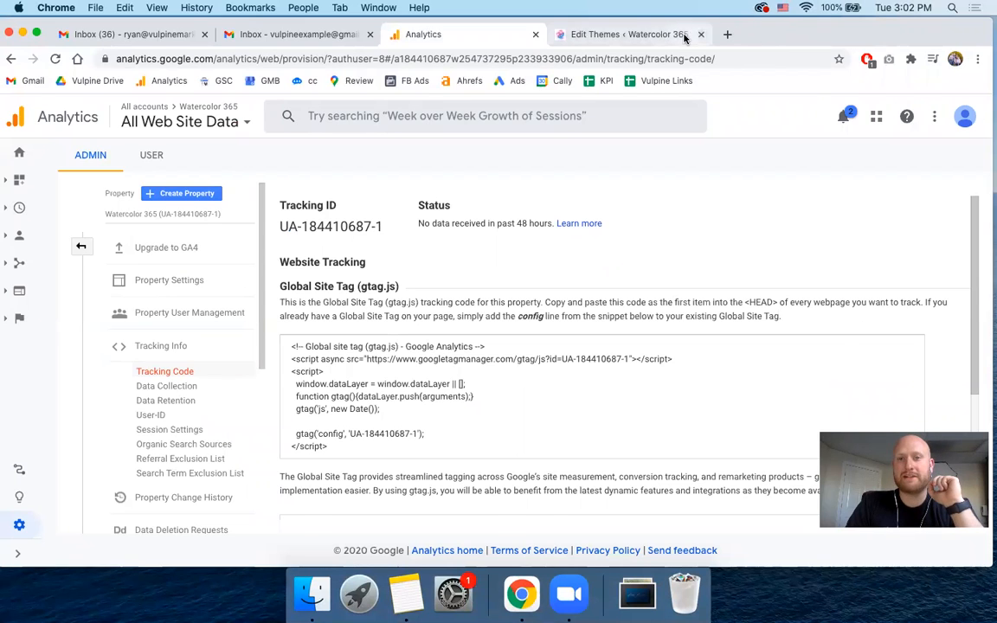
{"action": "left_click", "coordinate": [610, 34]}
- Open the live Watercolor 365 site in a new browser tab and look through its home page
{"action": "mouse_move", "coordinate": [70, 106]}
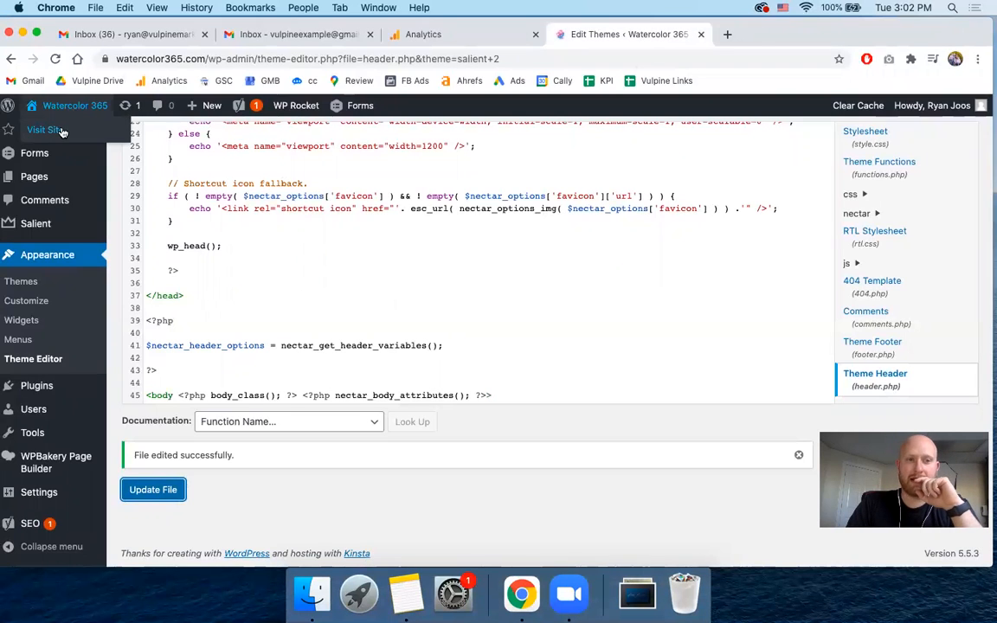
{"action": "right_click", "coordinate": [61, 132]}
{"action": "left_click", "coordinate": [71, 135]}
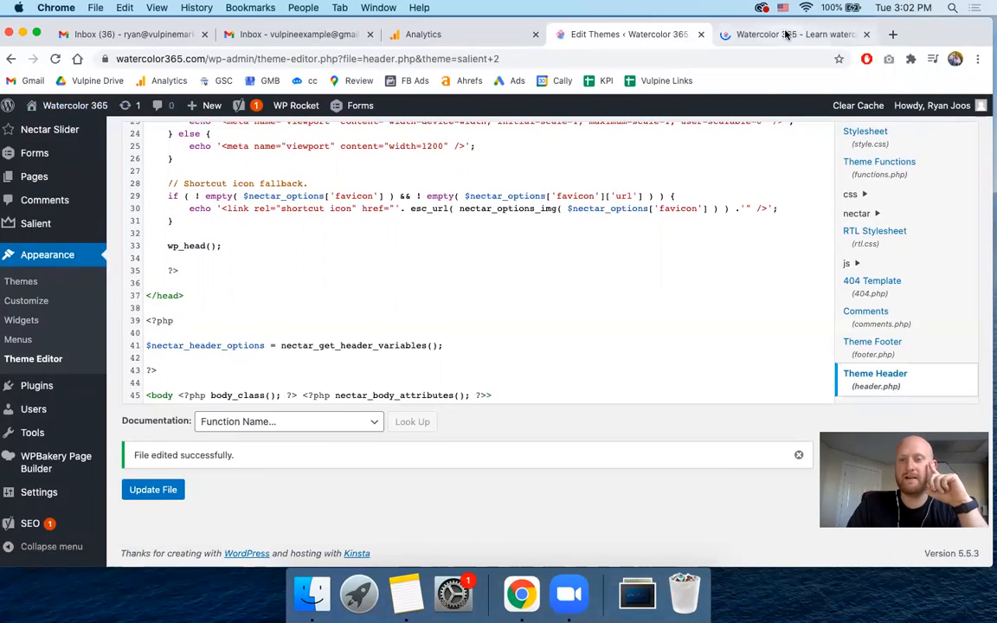
{"action": "left_click", "coordinate": [786, 34]}
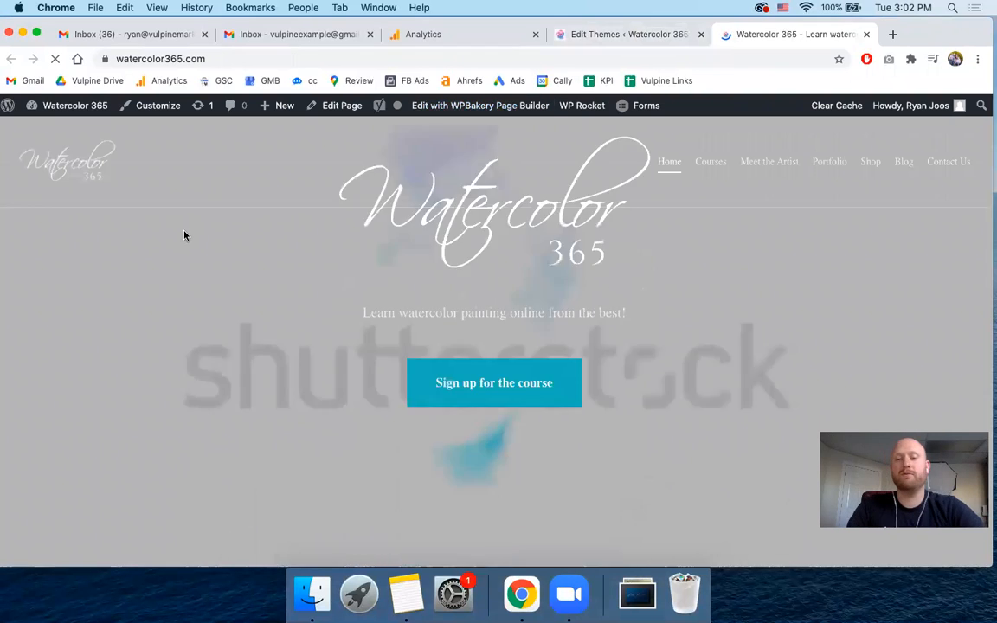
{"action": "scroll", "coordinate": [184, 234], "scroll_direction": "down", "scroll_amount": 3}
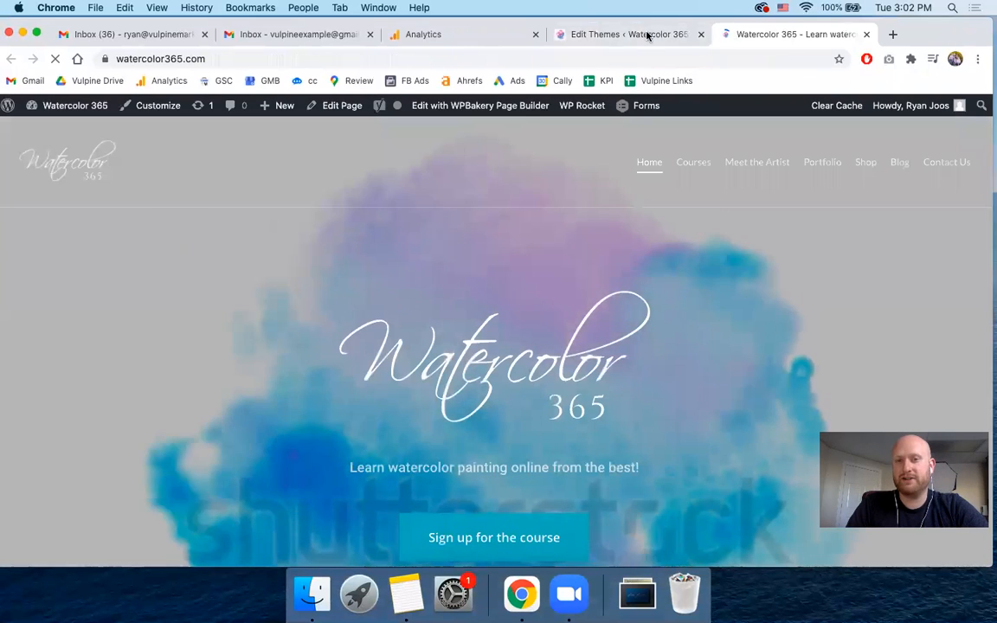
{"action": "scroll", "coordinate": [388, 213], "scroll_direction": "down", "scroll_amount": 4}
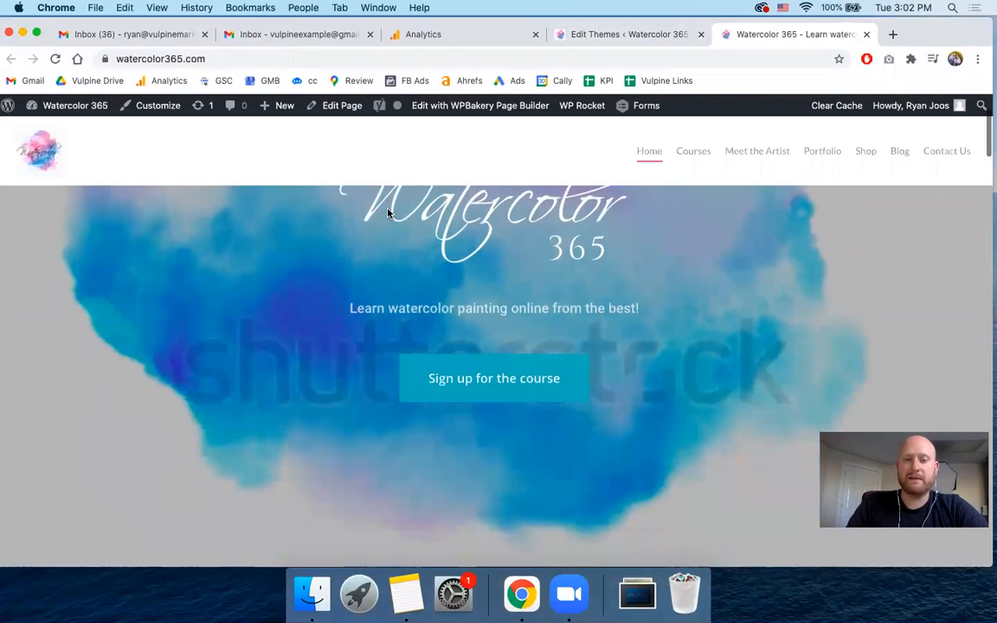
{"action": "scroll", "coordinate": [388, 213], "scroll_direction": "down", "scroll_amount": 3}
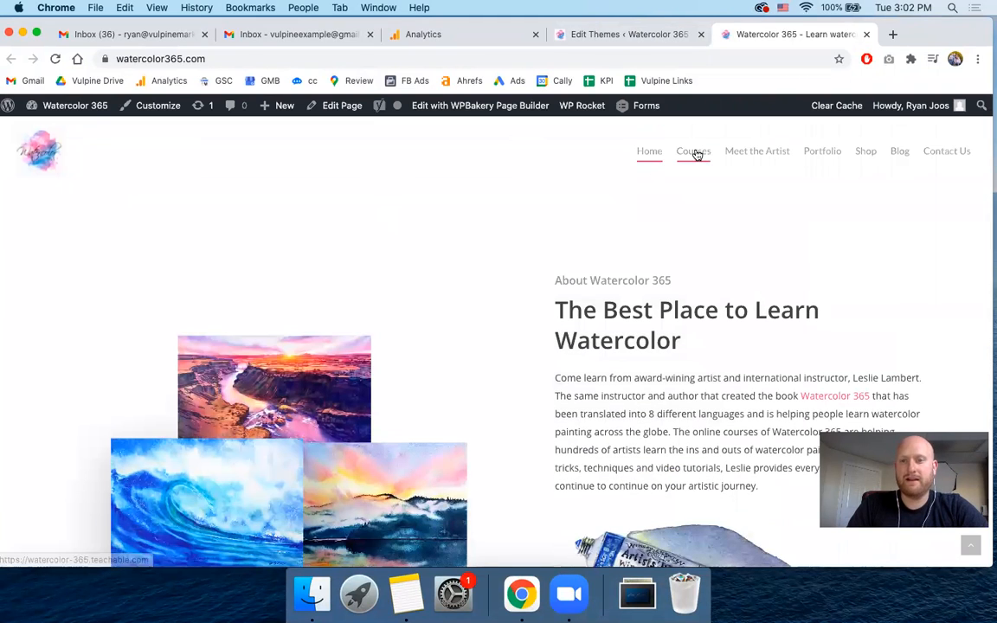
- Open the site's Courses page, glance at the Analytics tracking status, and return to the courses
{"action": "left_click", "coordinate": [696, 154]}
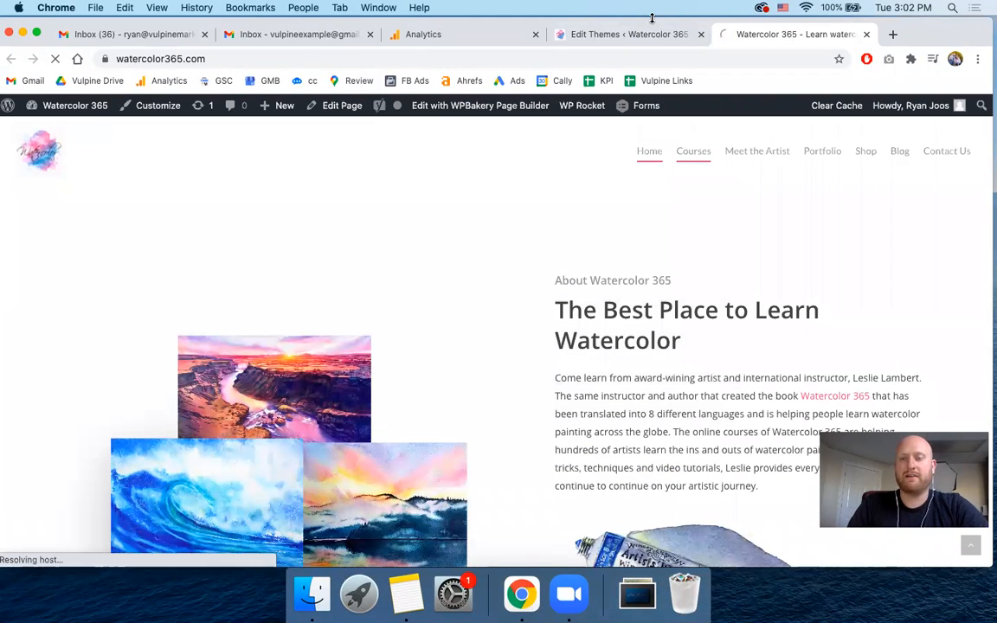
{"action": "left_click", "coordinate": [479, 39]}
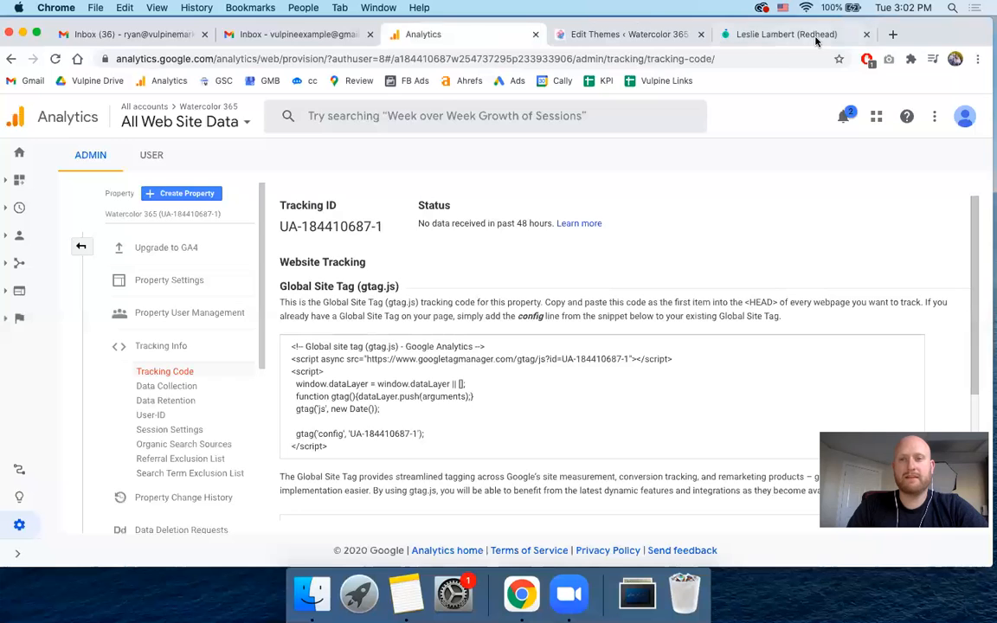
{"action": "left_click", "coordinate": [757, 35]}
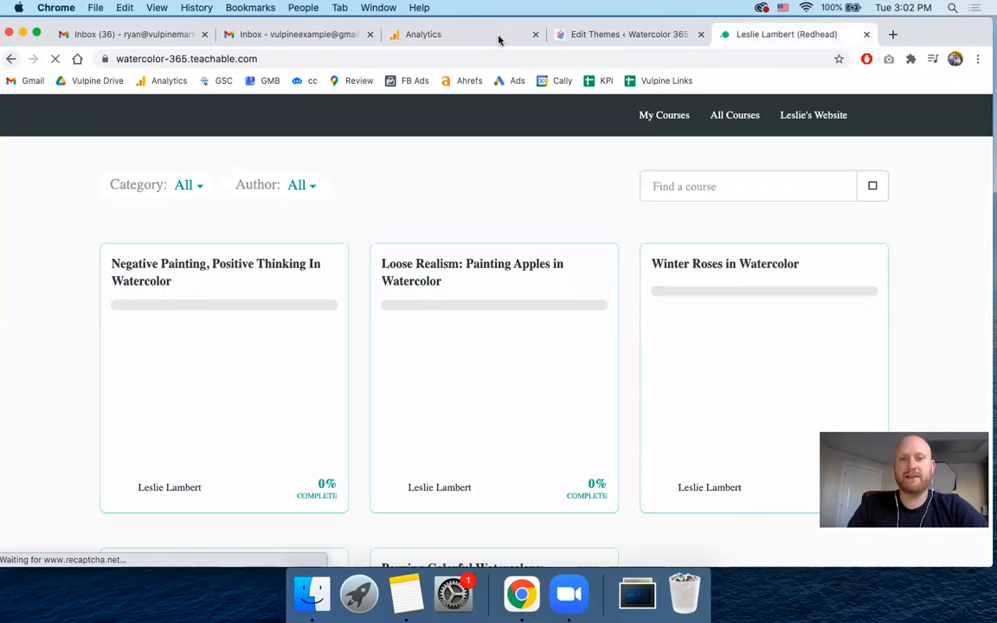
- Return to the Watercolor 365 site, open its Meet the Artist page, and switch back to Analytics
{"action": "left_click_drag", "start_coordinate": [931, 30], "coordinate": [934, 87]}
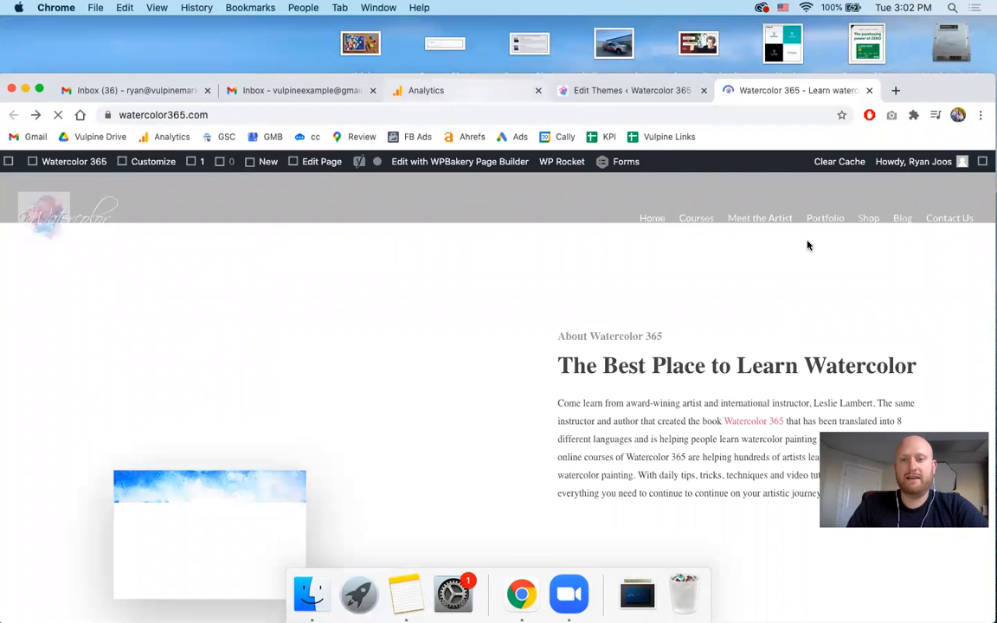
{"action": "left_click", "coordinate": [768, 221]}
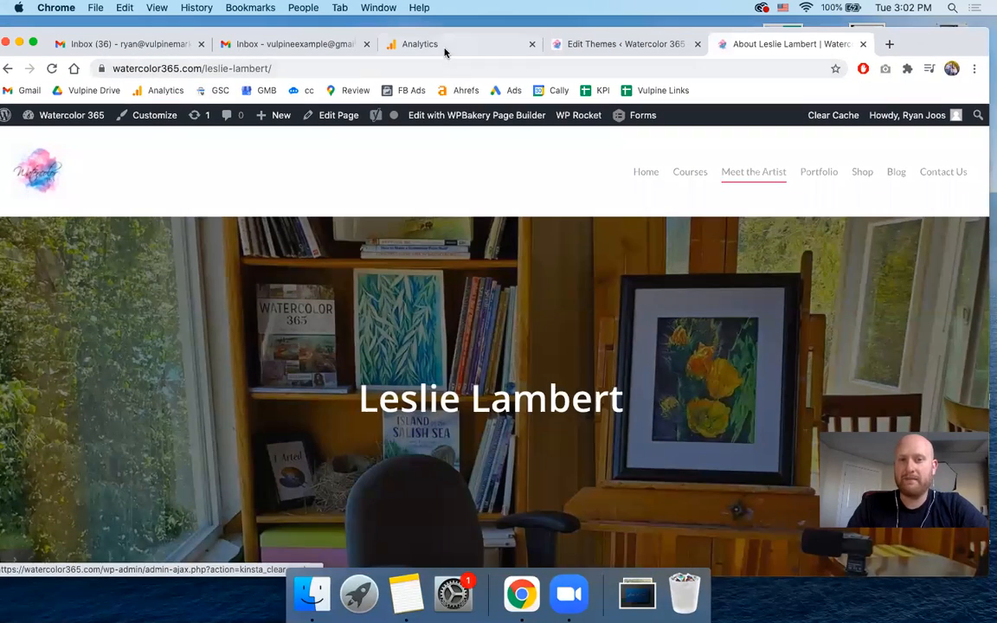
{"action": "left_click", "coordinate": [444, 48]}
{"action": "scroll", "coordinate": [398, 388], "scroll_direction": "down", "scroll_amount": 5}
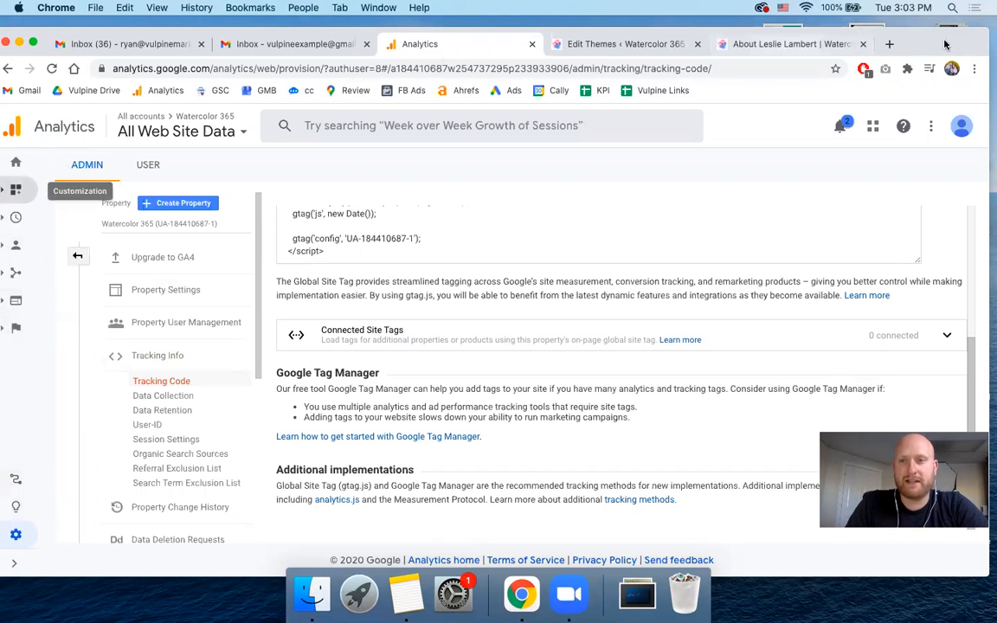
- Open the Realtime Overview report and examine the active users, pageviews and top active pages
{"action": "left_click_drag", "start_coordinate": [953, 44], "coordinate": [959, 35]}
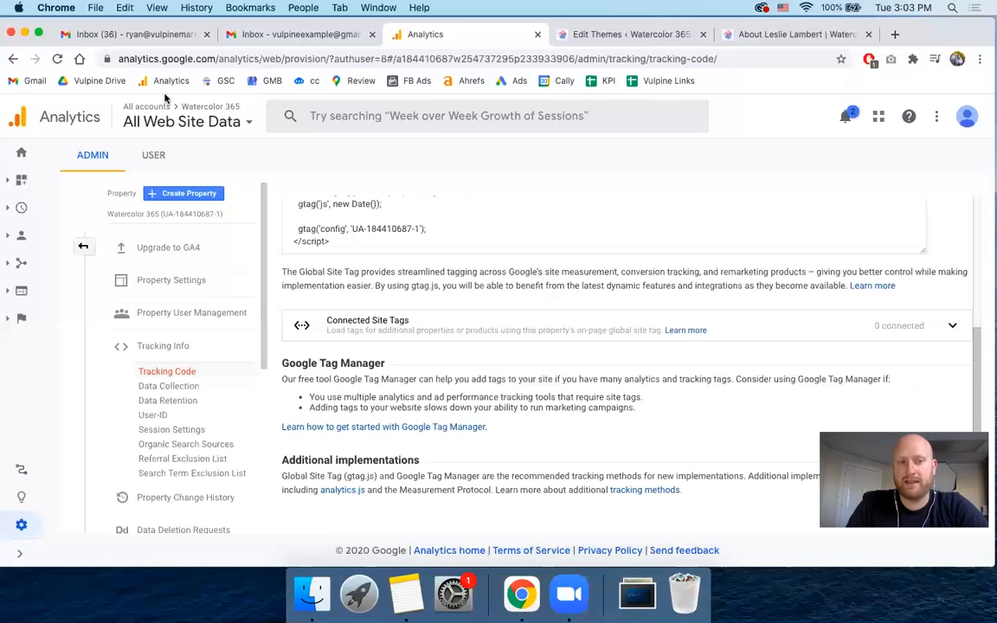
{"action": "left_click", "coordinate": [23, 209]}
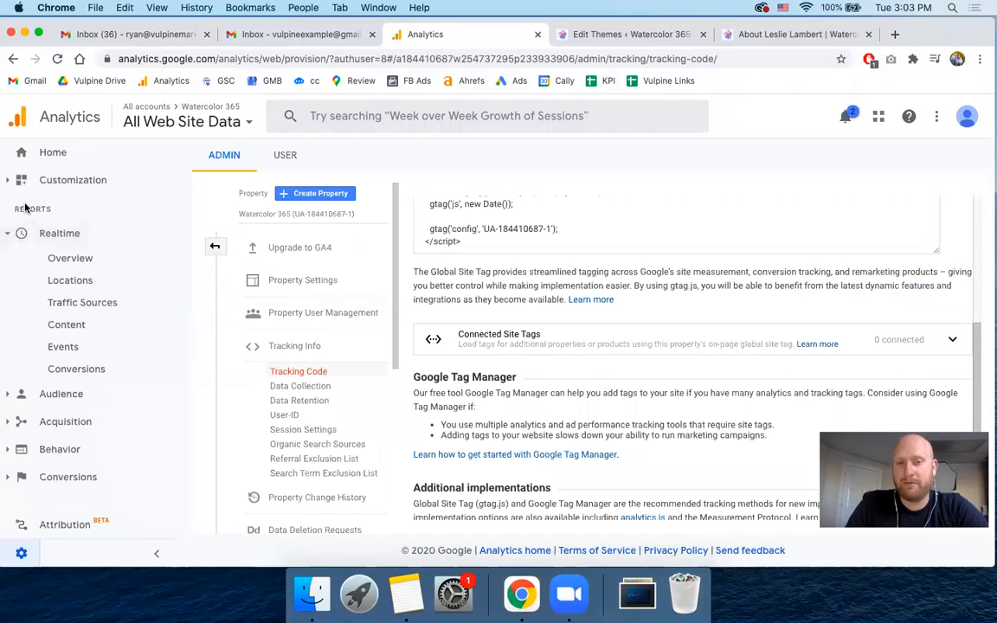
{"action": "left_click", "coordinate": [53, 259]}
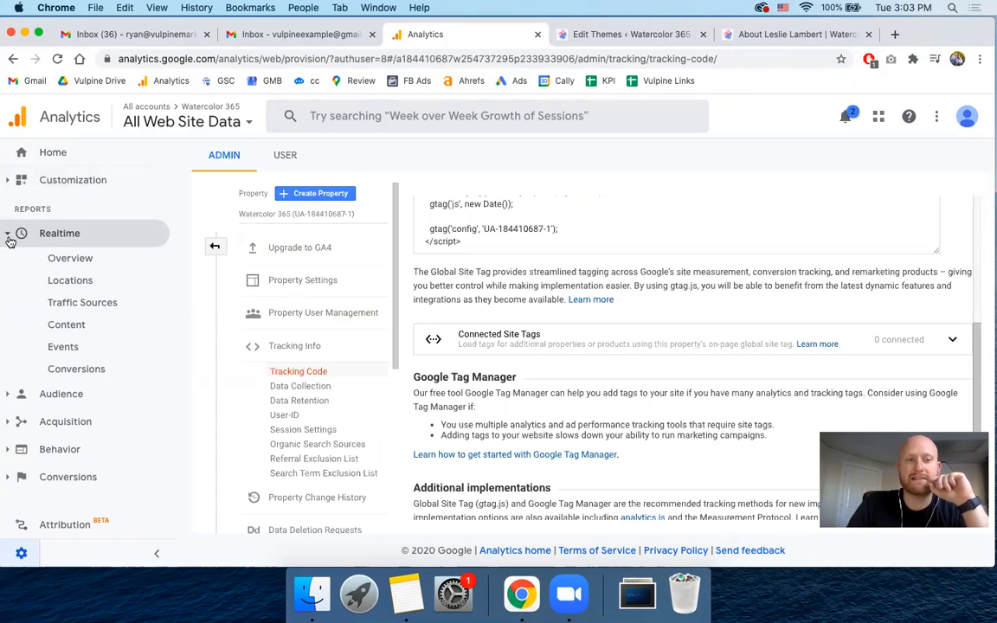
{"action": "left_click", "coordinate": [80, 259]}
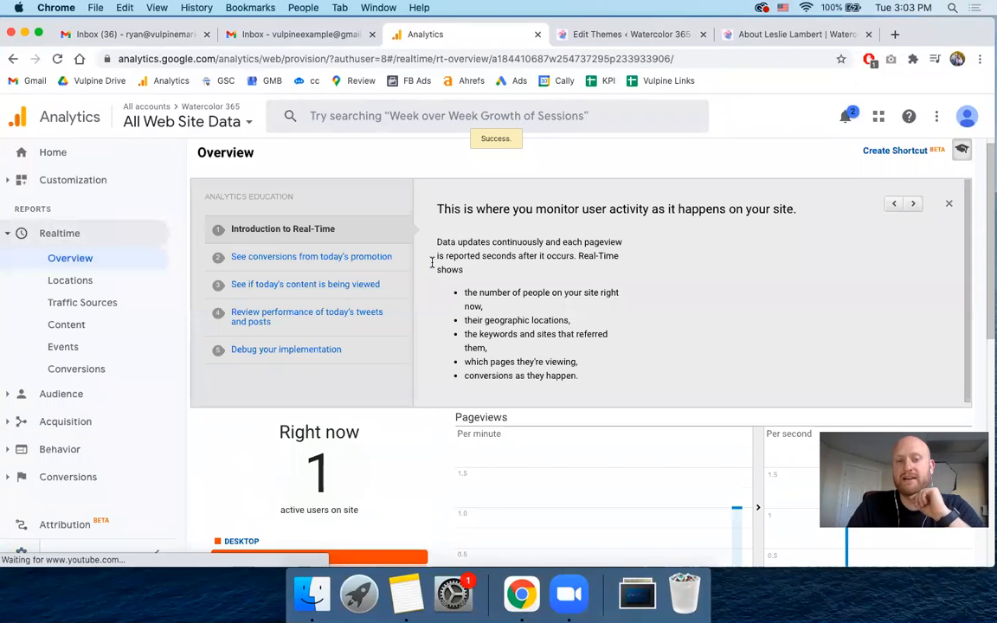
{"action": "scroll", "coordinate": [214, 457], "scroll_direction": "down", "scroll_amount": 3}
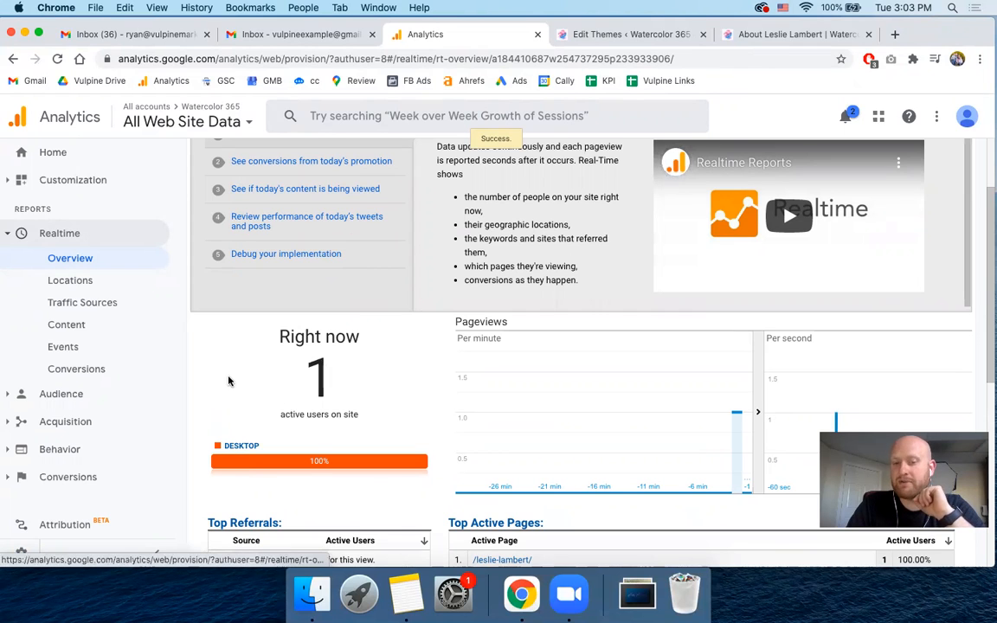
{"action": "scroll", "coordinate": [227, 381], "scroll_direction": "down", "scroll_amount": 3}
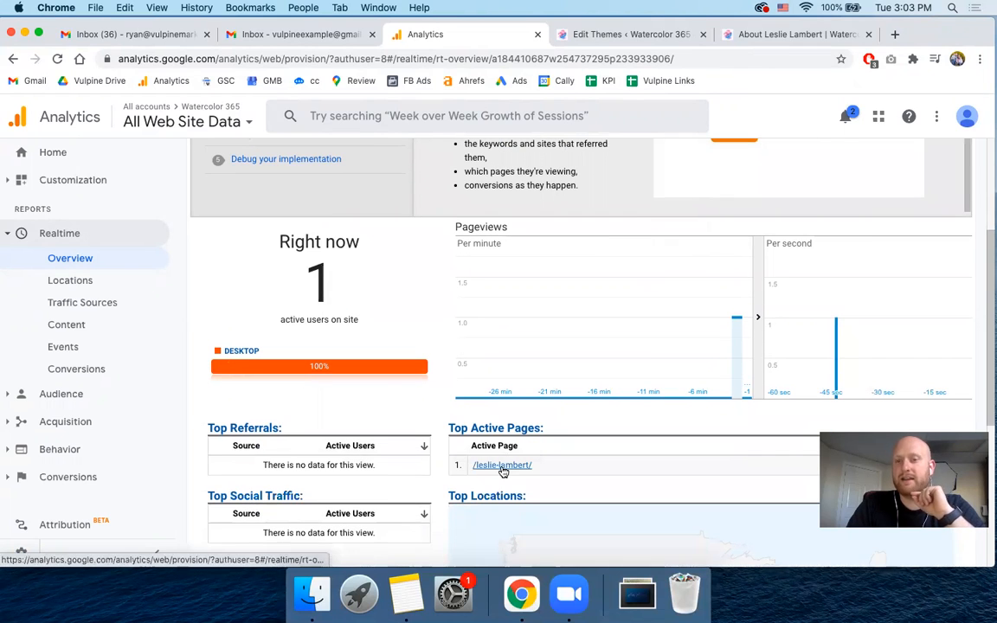
- Compare the open Meet the Artist page with the Realtime report's active page and inspect the visitor's location on the map
{"action": "left_click", "coordinate": [779, 35]}
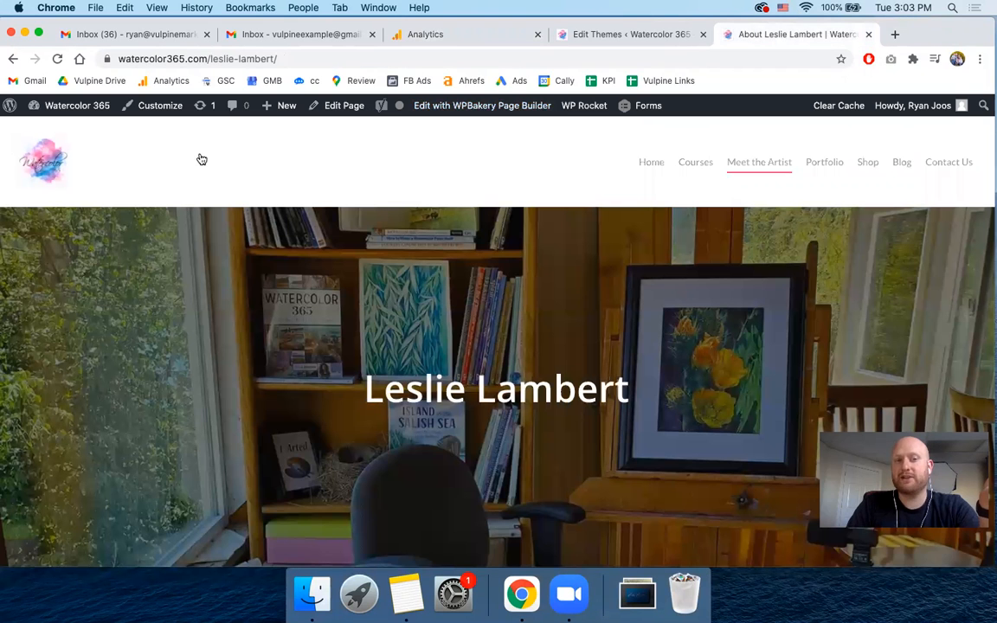
{"action": "left_click_drag", "start_coordinate": [943, 35], "coordinate": [940, 83]}
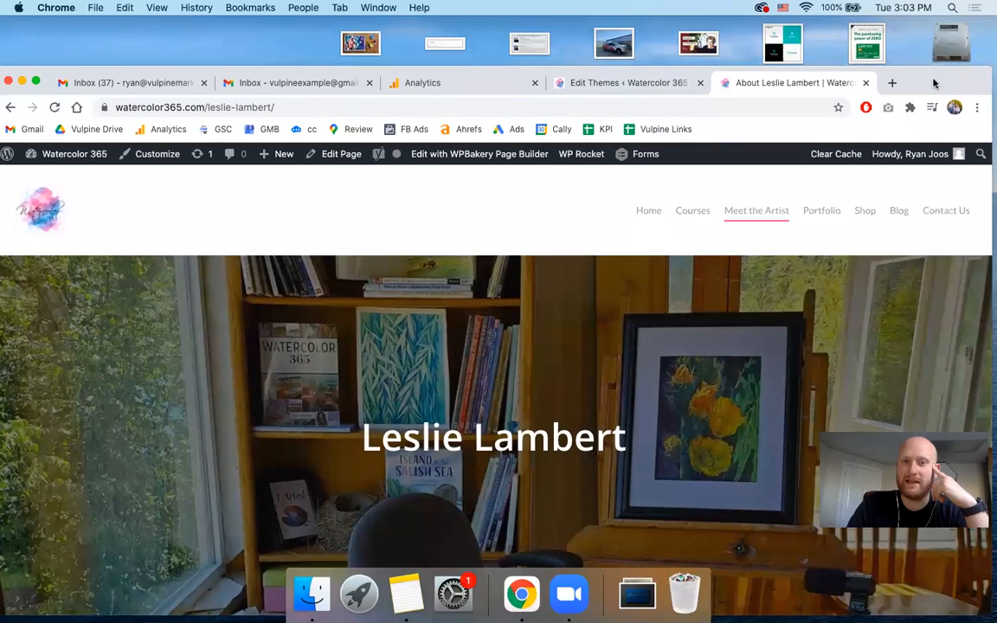
{"action": "left_click", "coordinate": [406, 90]}
{"action": "left_click_drag", "start_coordinate": [163, 80], "coordinate": [162, 24]}
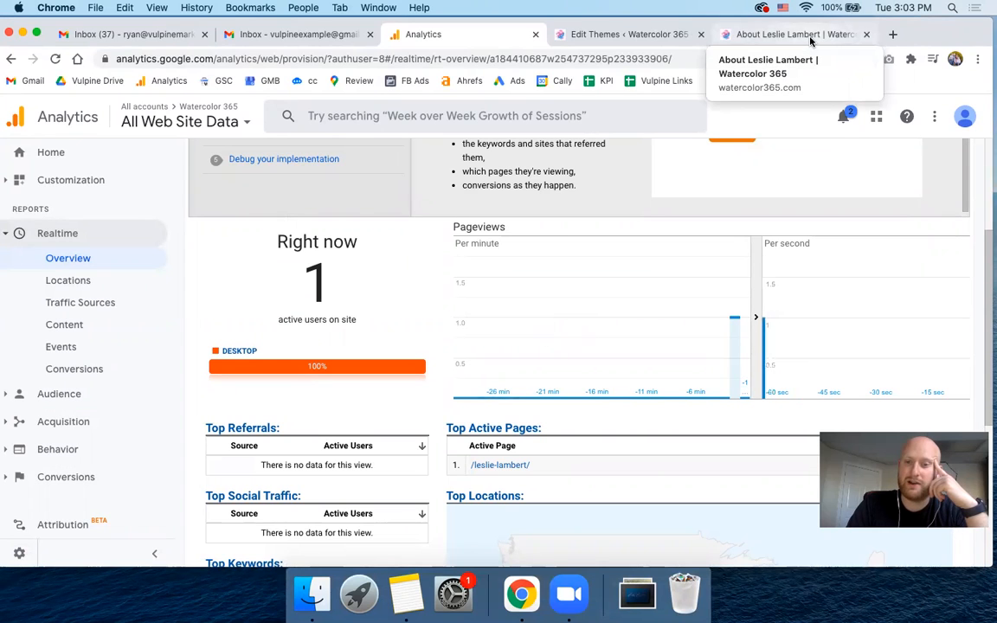
{"action": "scroll", "coordinate": [378, 340], "scroll_direction": "down", "scroll_amount": 5}
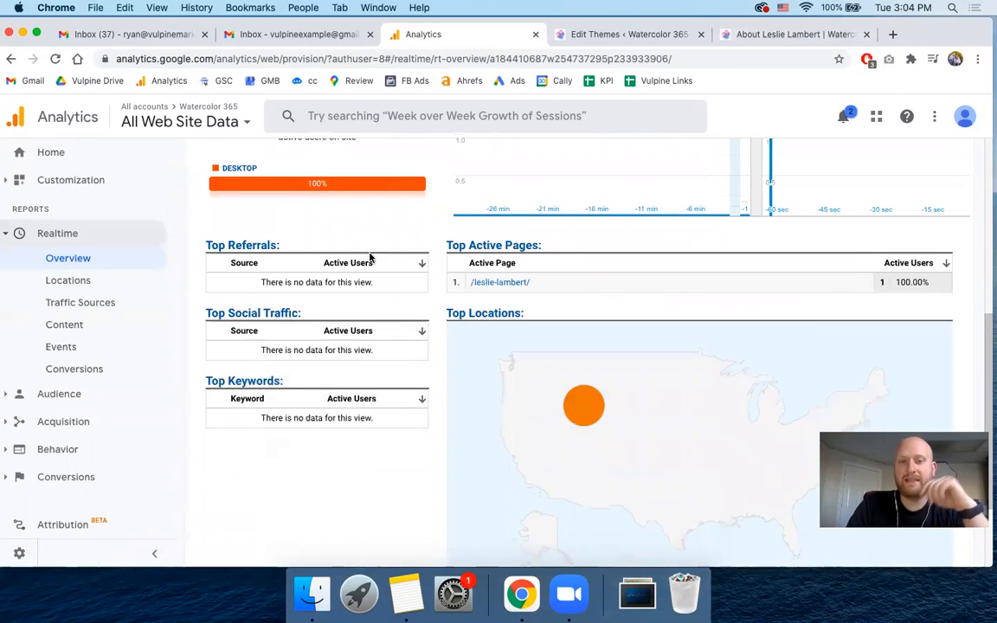
{"action": "mouse_move", "coordinate": [591, 407]}
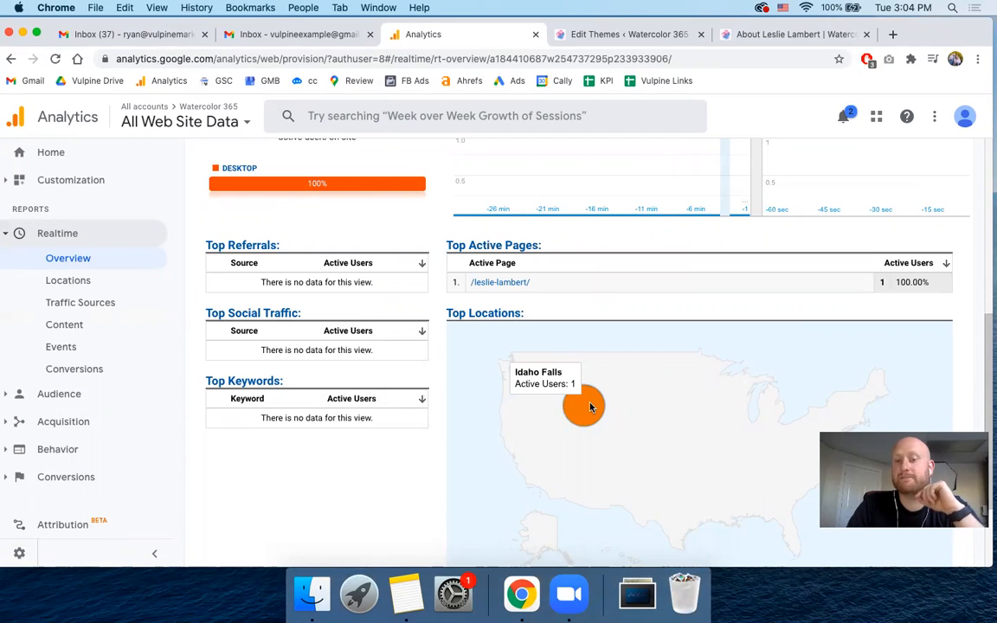
- Open the Watercolor 365 site's Contact Us page and view its message form
{"action": "left_click", "coordinate": [766, 39]}
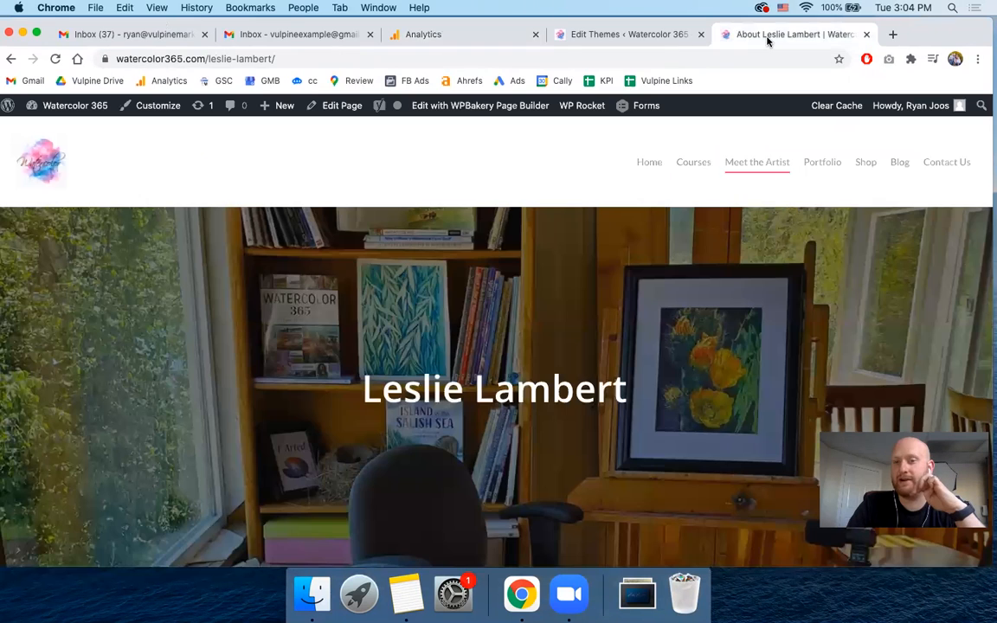
{"action": "left_click", "coordinate": [932, 168]}
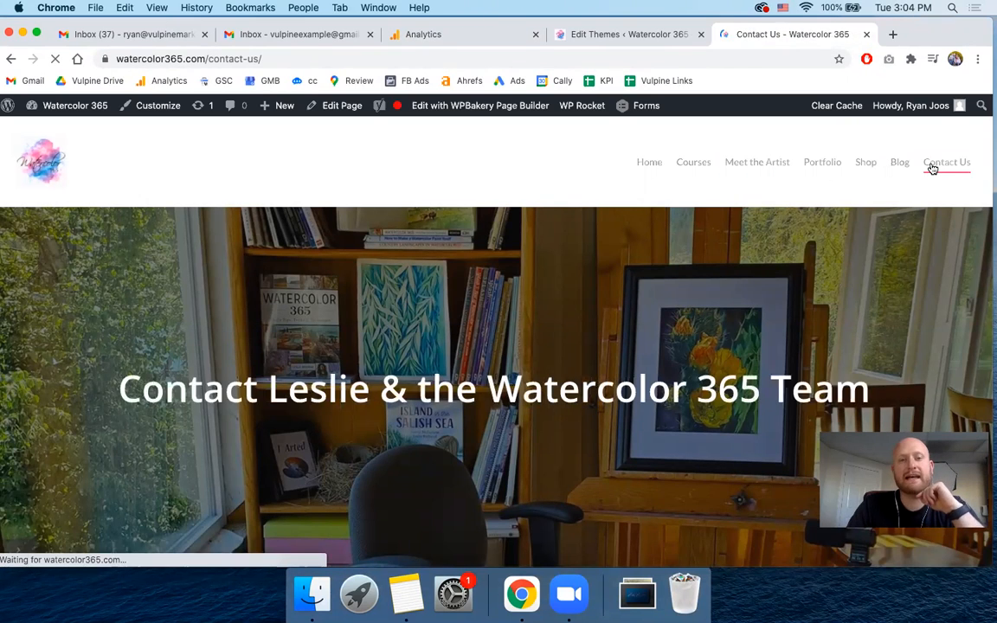
{"action": "scroll", "coordinate": [452, 220], "scroll_direction": "down", "scroll_amount": 5}
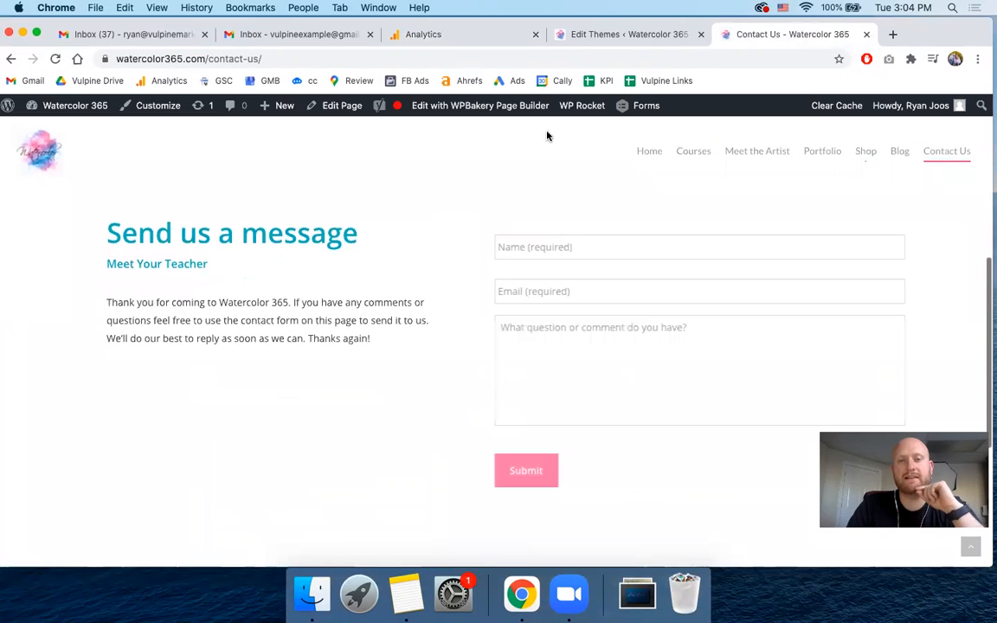
- Check the Realtime Overview report for the Contact Us visit in the active users, pageviews and top active pages
{"action": "left_click", "coordinate": [474, 37]}
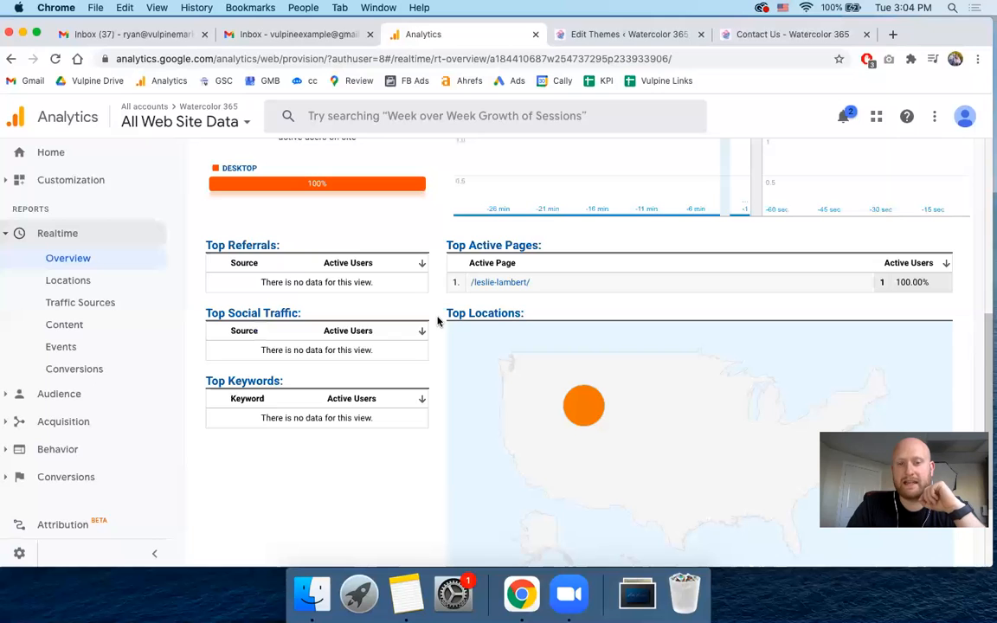
{"action": "scroll", "coordinate": [438, 319], "scroll_direction": "up", "scroll_amount": 2}
{"action": "scroll", "coordinate": [438, 322], "scroll_direction": "up", "scroll_amount": 2}
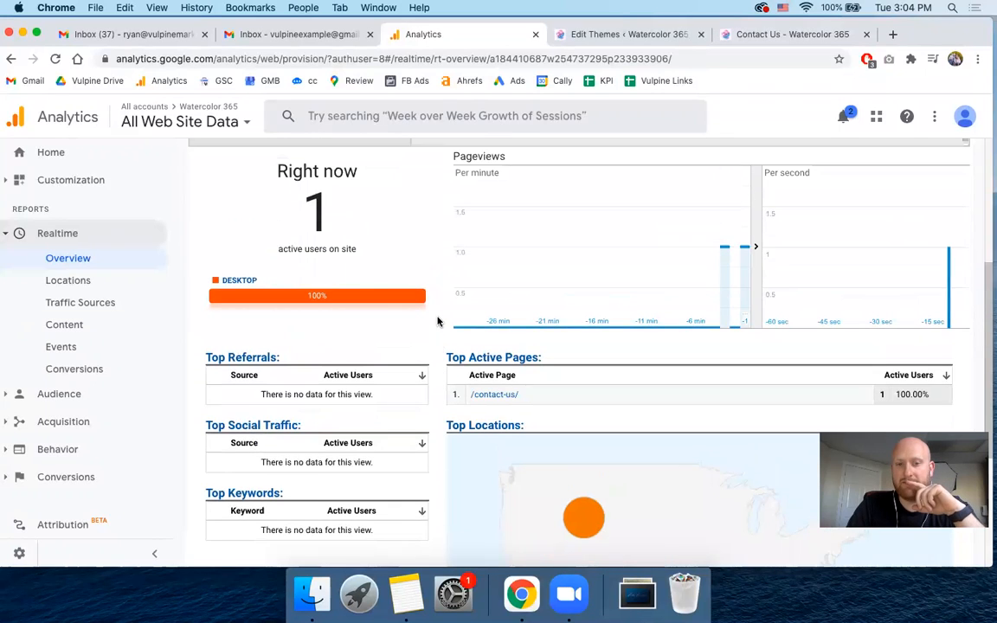
{"action": "scroll", "coordinate": [438, 322], "scroll_direction": "down", "scroll_amount": 1}
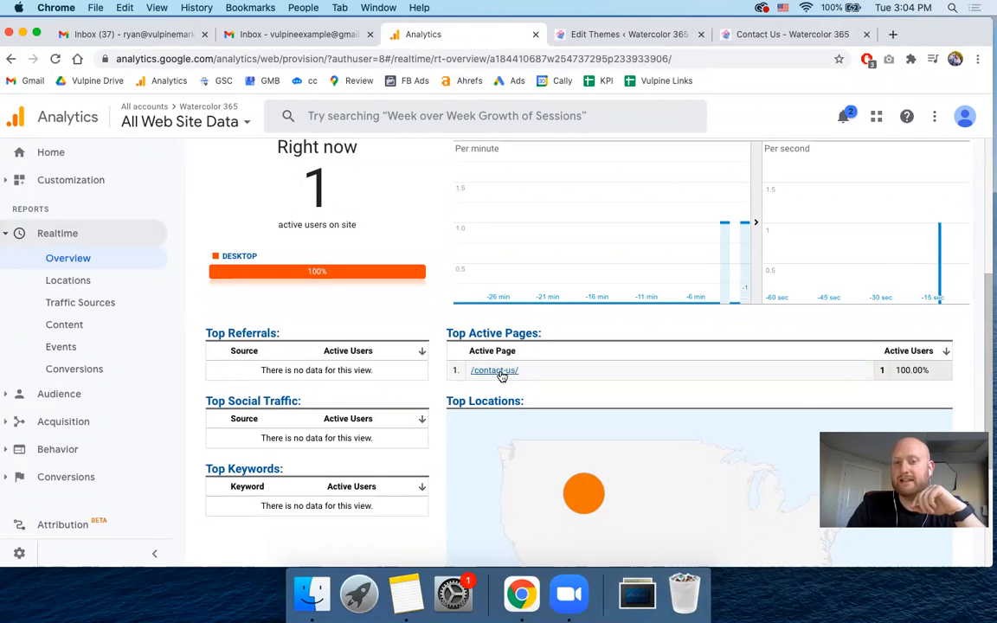
{"action": "scroll", "coordinate": [443, 370], "scroll_direction": "up", "scroll_amount": 3}
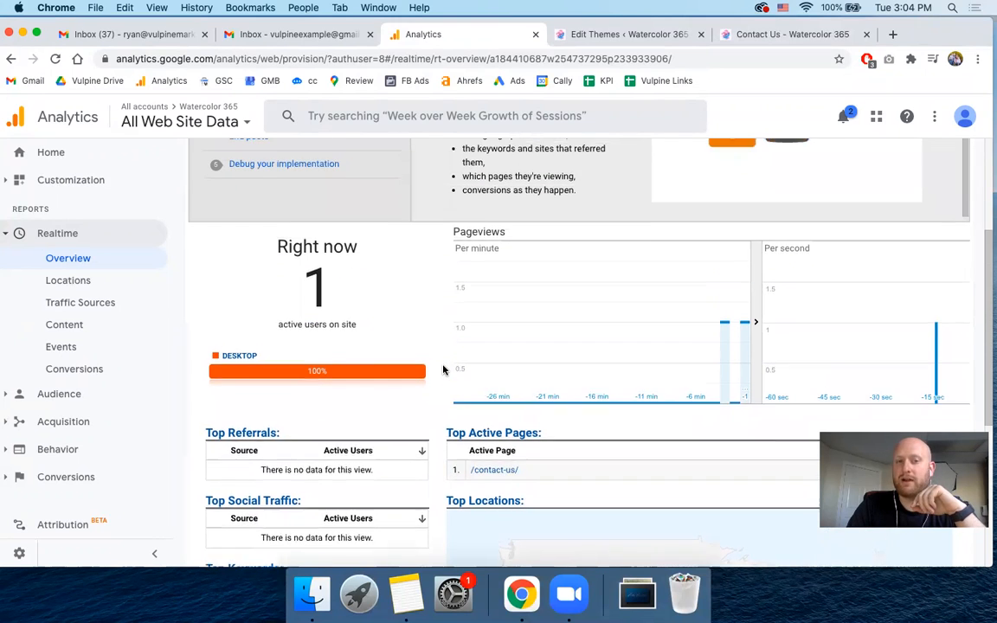
{"action": "scroll", "coordinate": [398, 327], "scroll_direction": "up", "scroll_amount": 4}
{"action": "scroll", "coordinate": [437, 423], "scroll_direction": "down", "scroll_amount": 5}
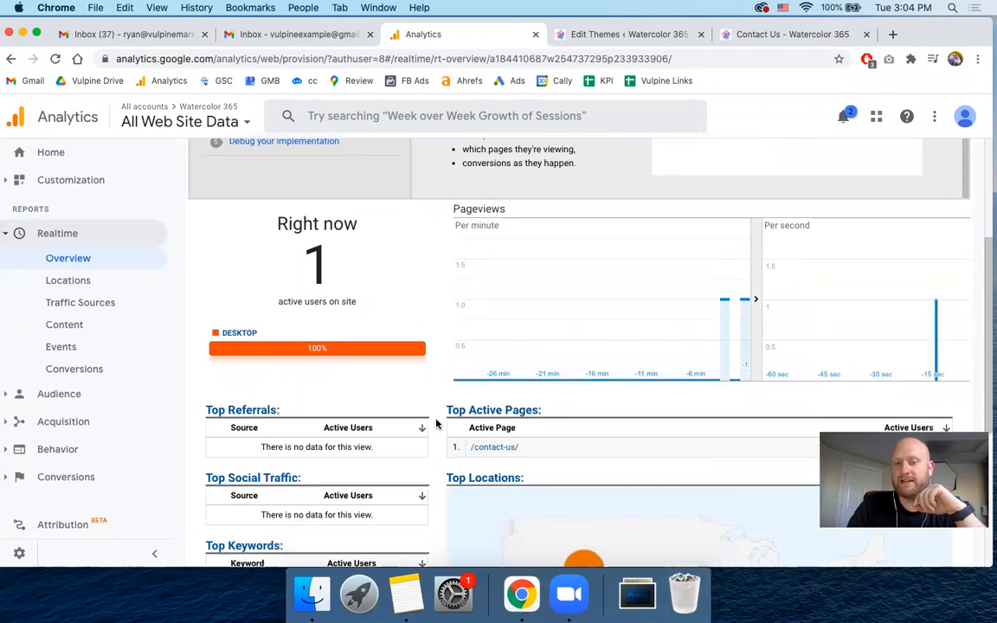
{"action": "scroll", "coordinate": [437, 423], "scroll_direction": "down", "scroll_amount": 1}
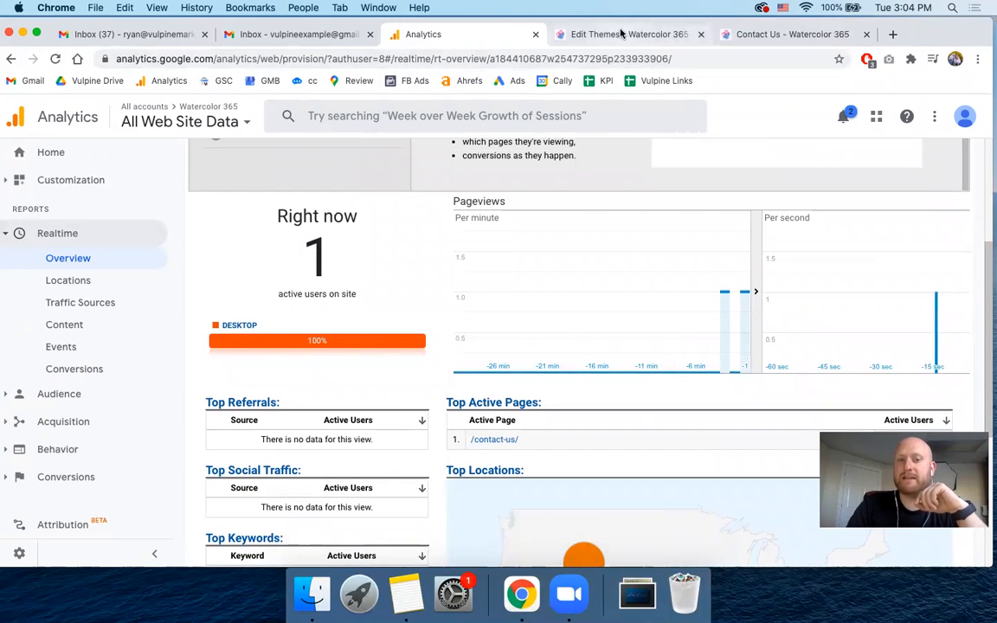
- Review the Global Site Tag's placement below the opening head tag in header.php, and return to the live Contact Us page
{"action": "left_click", "coordinate": [562, 33]}
{"action": "scroll", "coordinate": [254, 286], "scroll_direction": "up", "scroll_amount": 10}
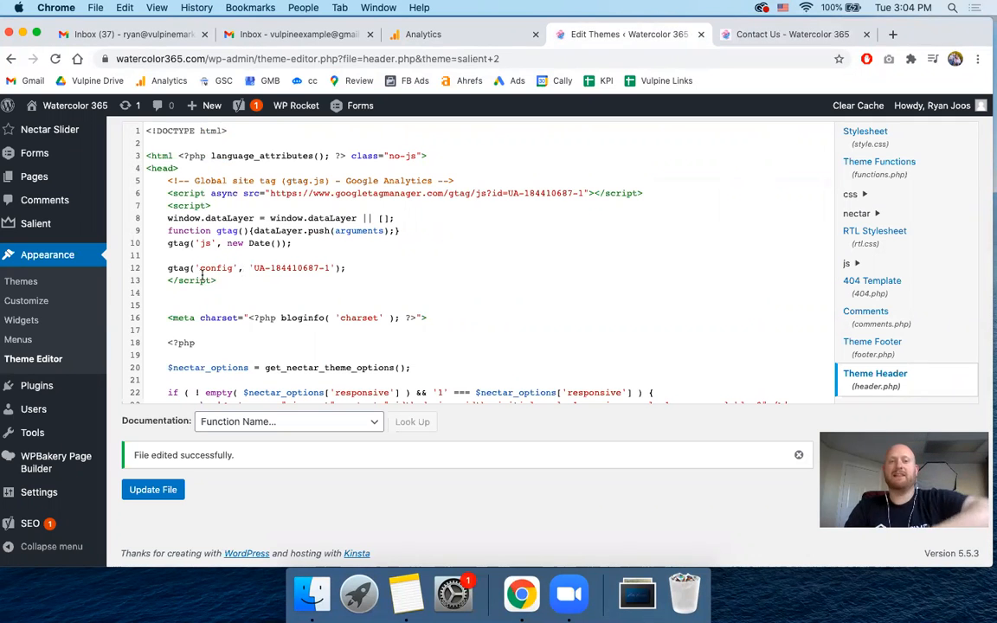
{"action": "left_click", "coordinate": [157, 170]}
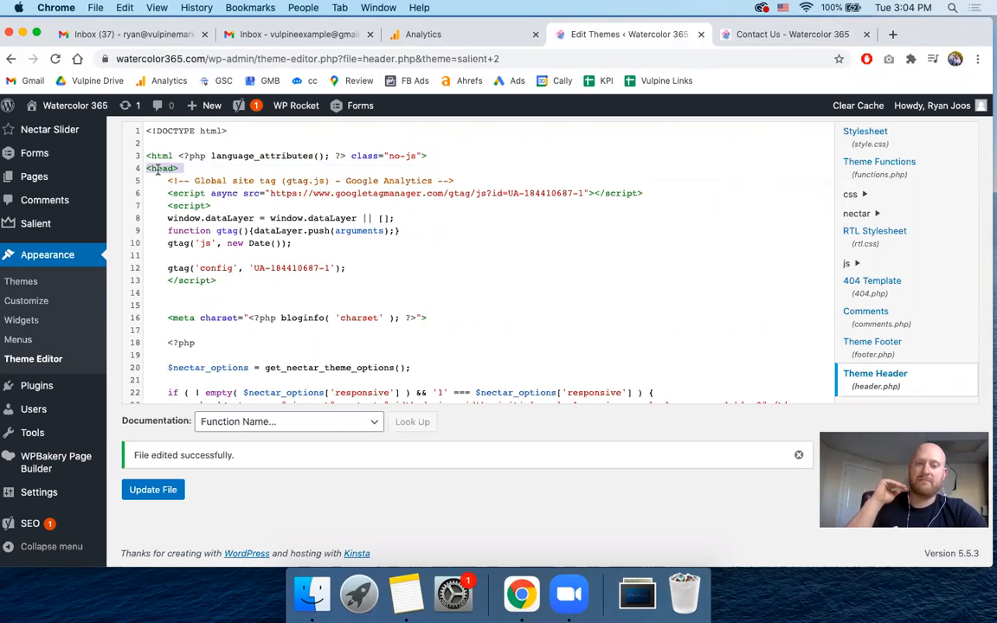
{"action": "left_click", "coordinate": [785, 35]}
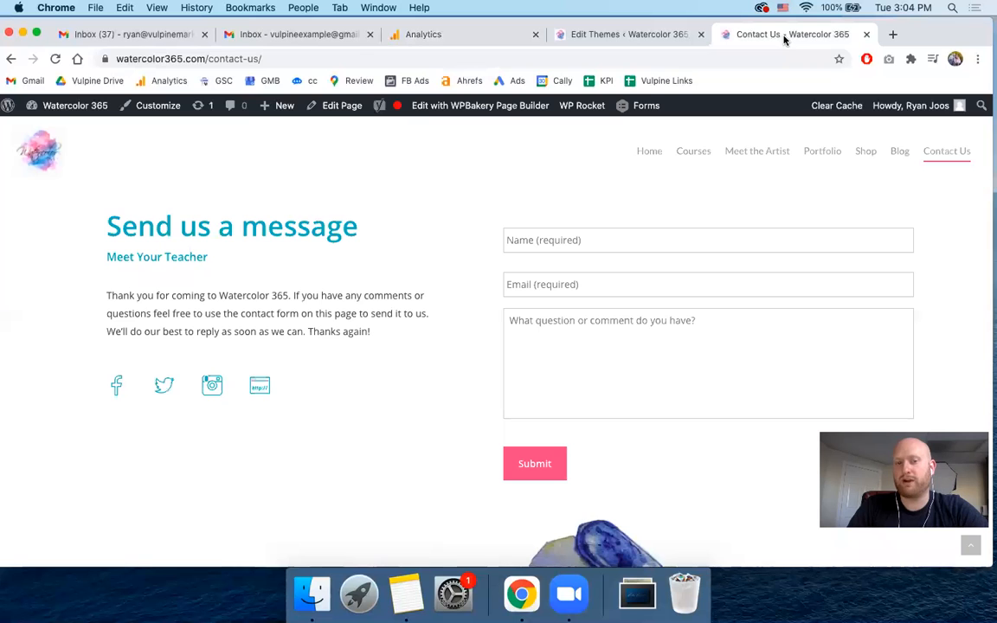
{"action": "scroll", "coordinate": [362, 298], "scroll_direction": "up", "scroll_amount": 6}
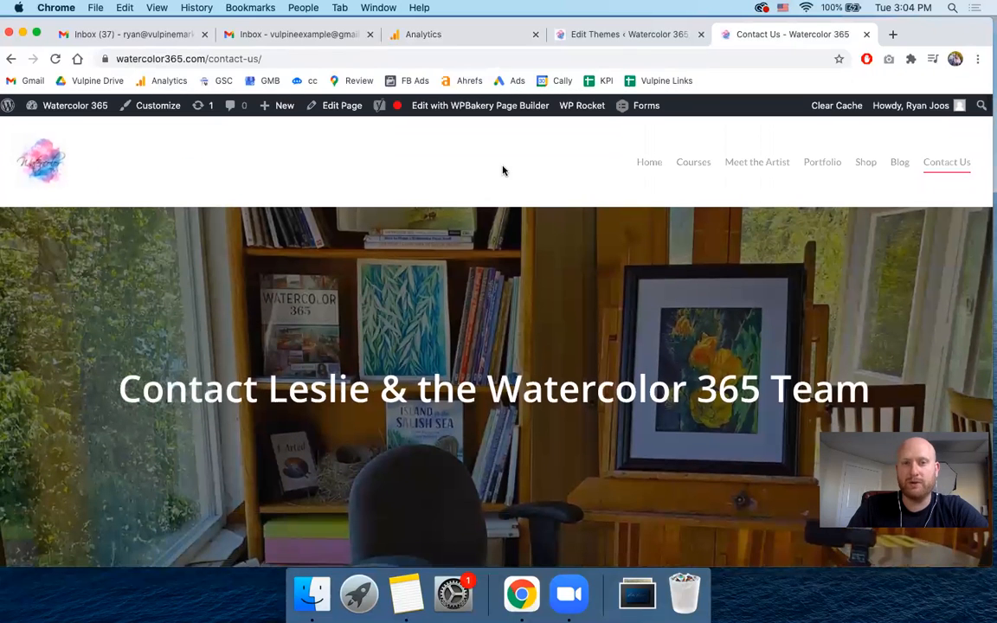